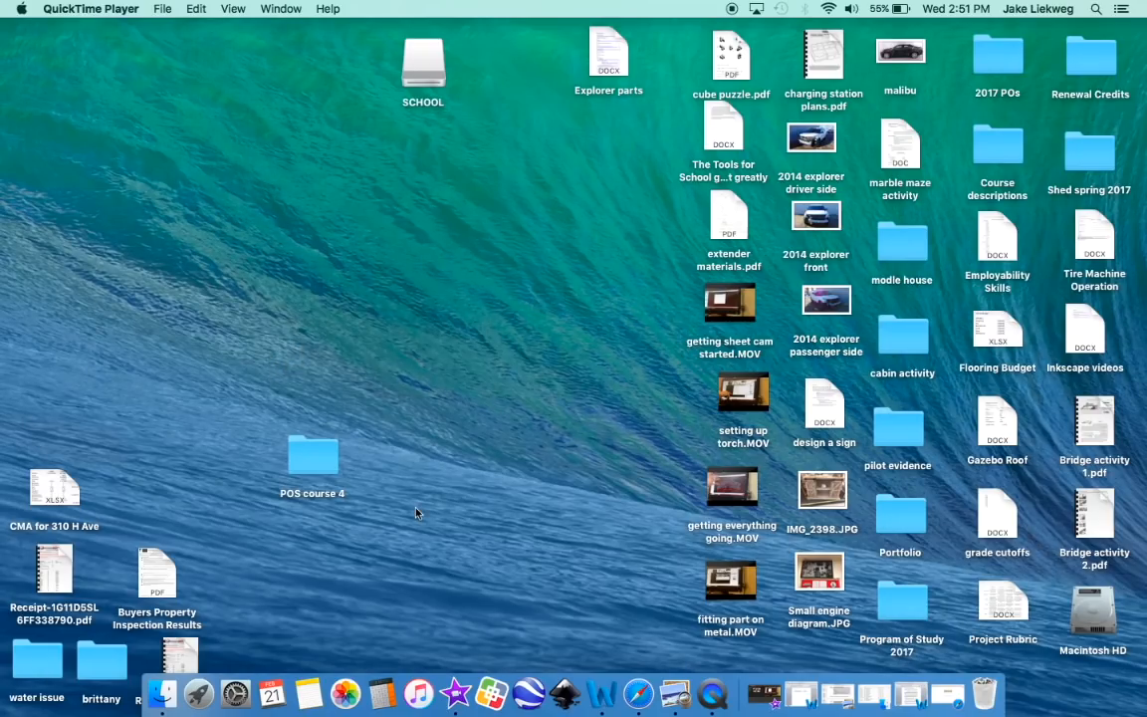
# Launch Inkscape from the Dock to get a blank new document.
pyautogui.click(564, 694)
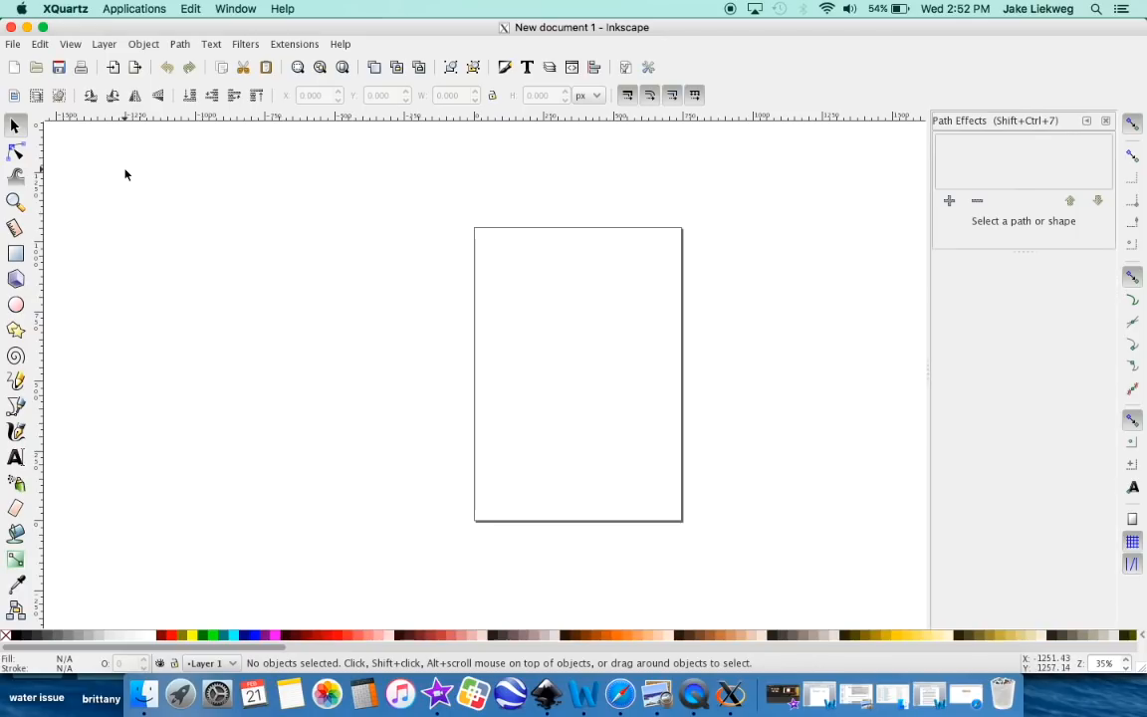
# In Document Properties, set the page size to 12 × 4 inches.
pyautogui.click(13, 45)
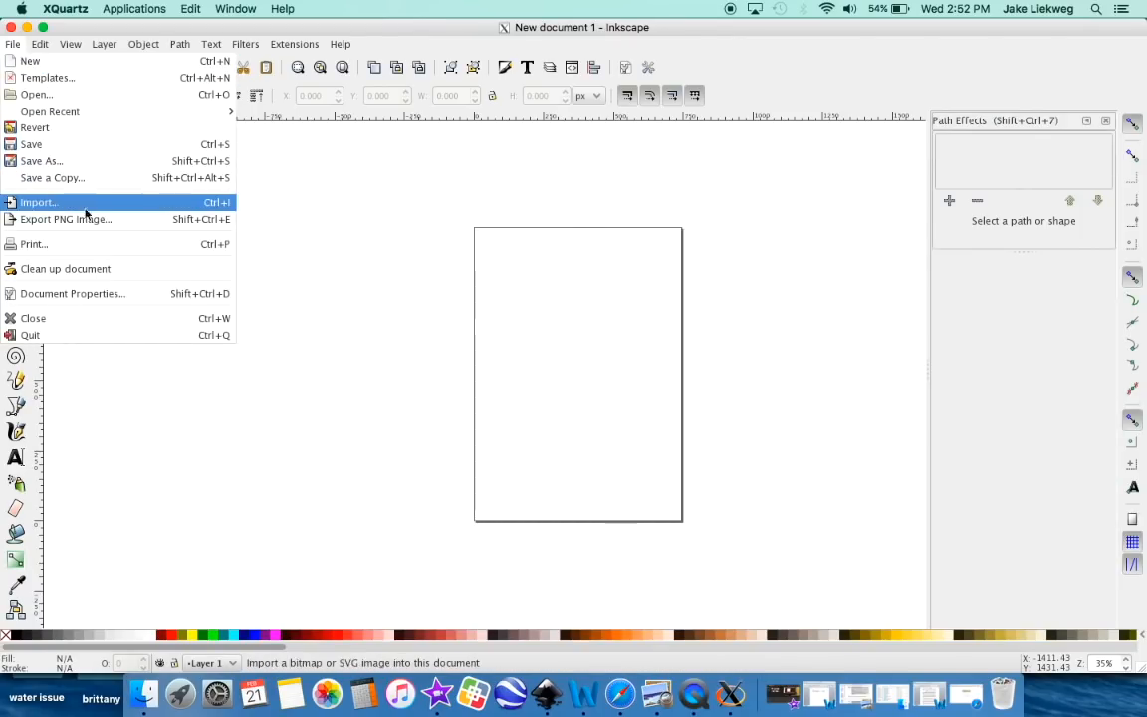
pyautogui.click(78, 296)
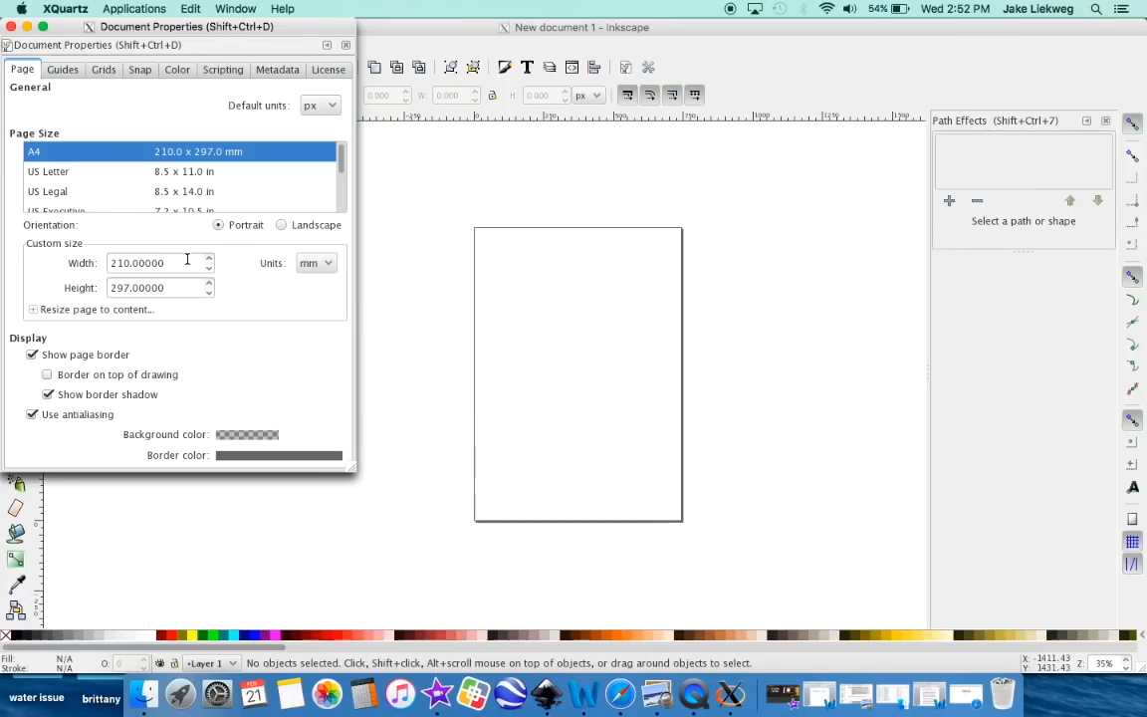
pyautogui.click(314, 263)
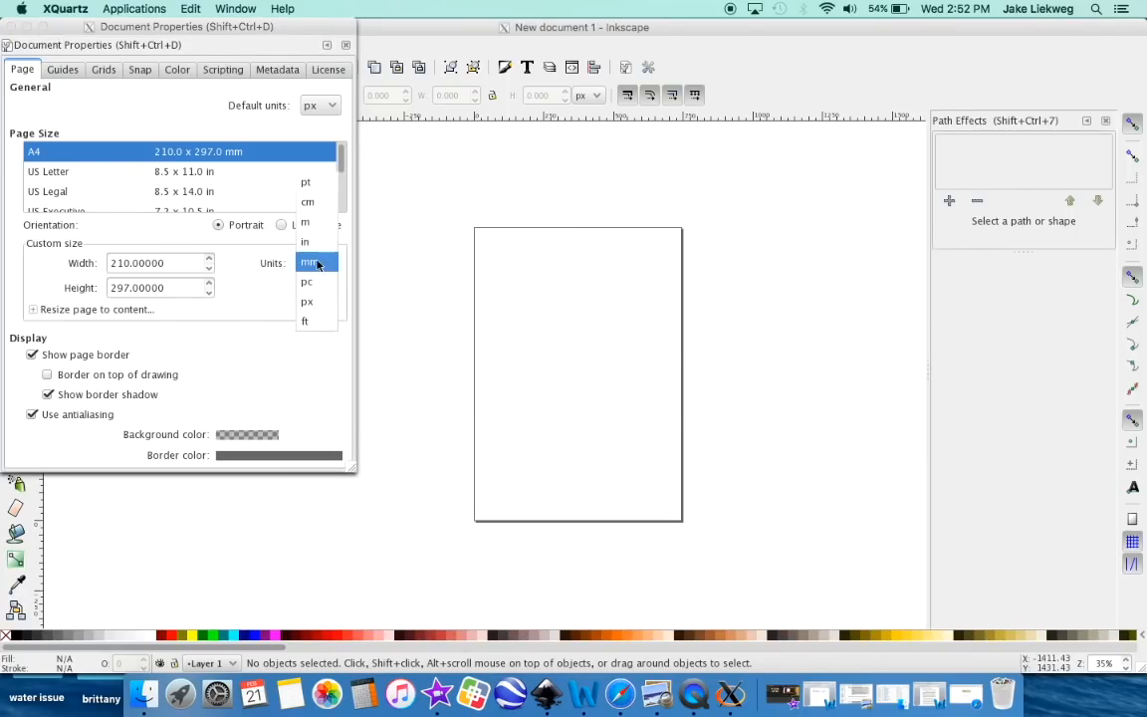
pyautogui.click(314, 245)
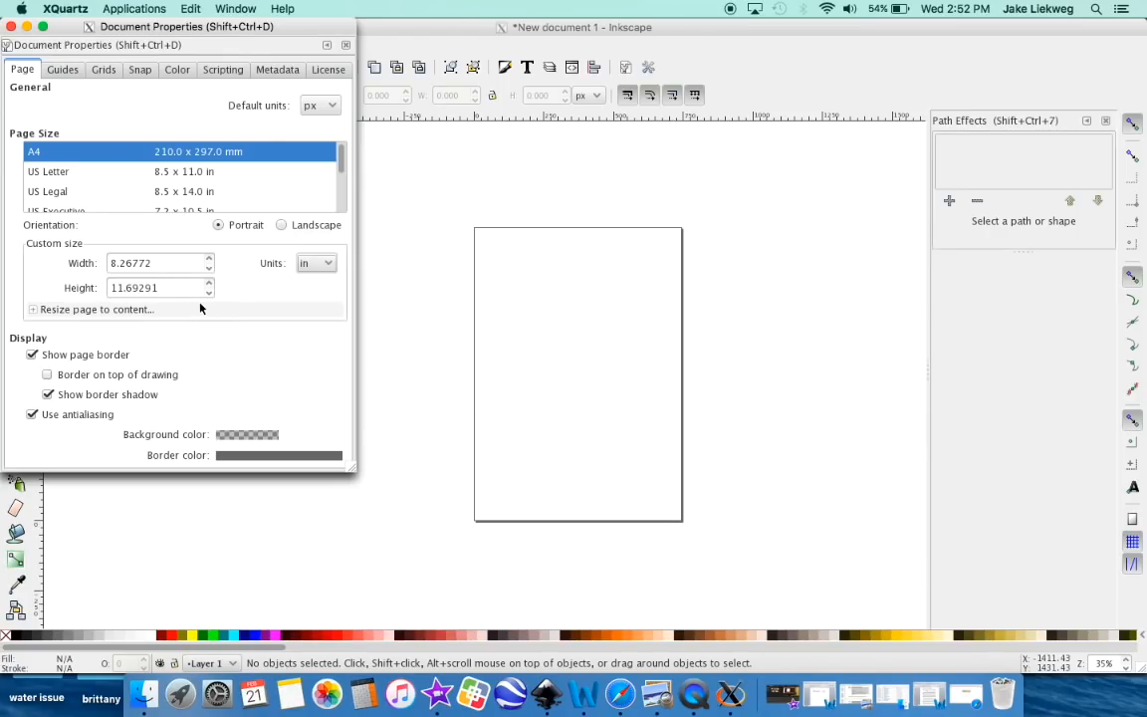
pyautogui.doubleClick(125, 267)
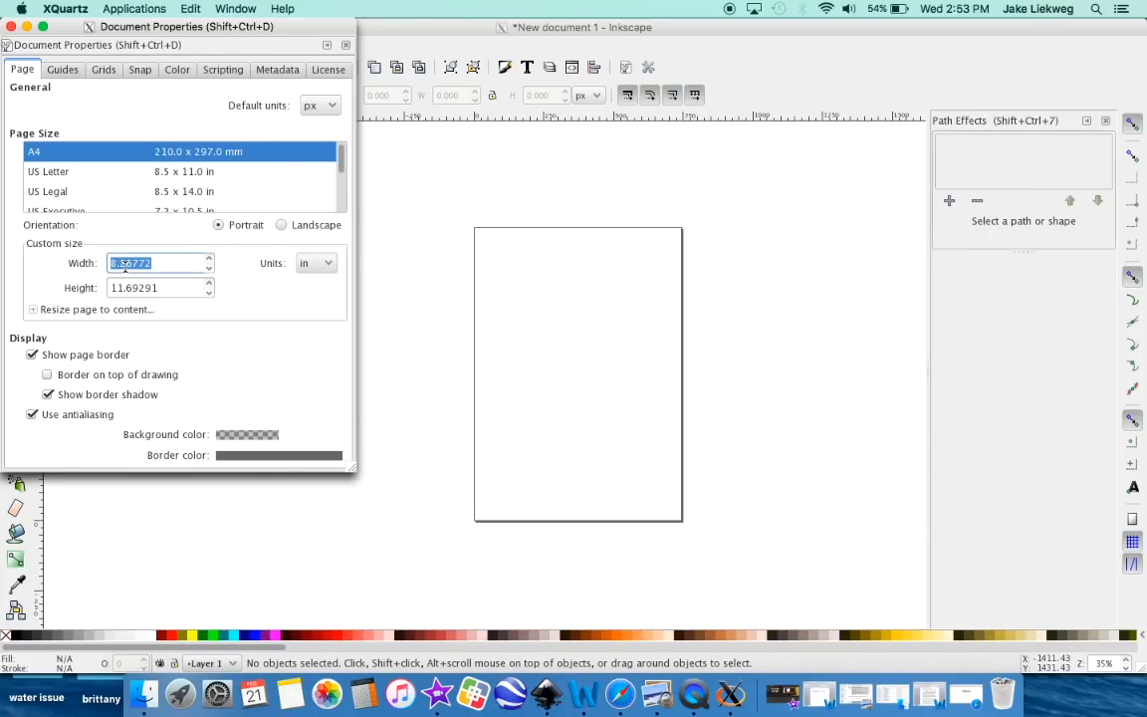
pyautogui.write('12')
pyautogui.press('Return')
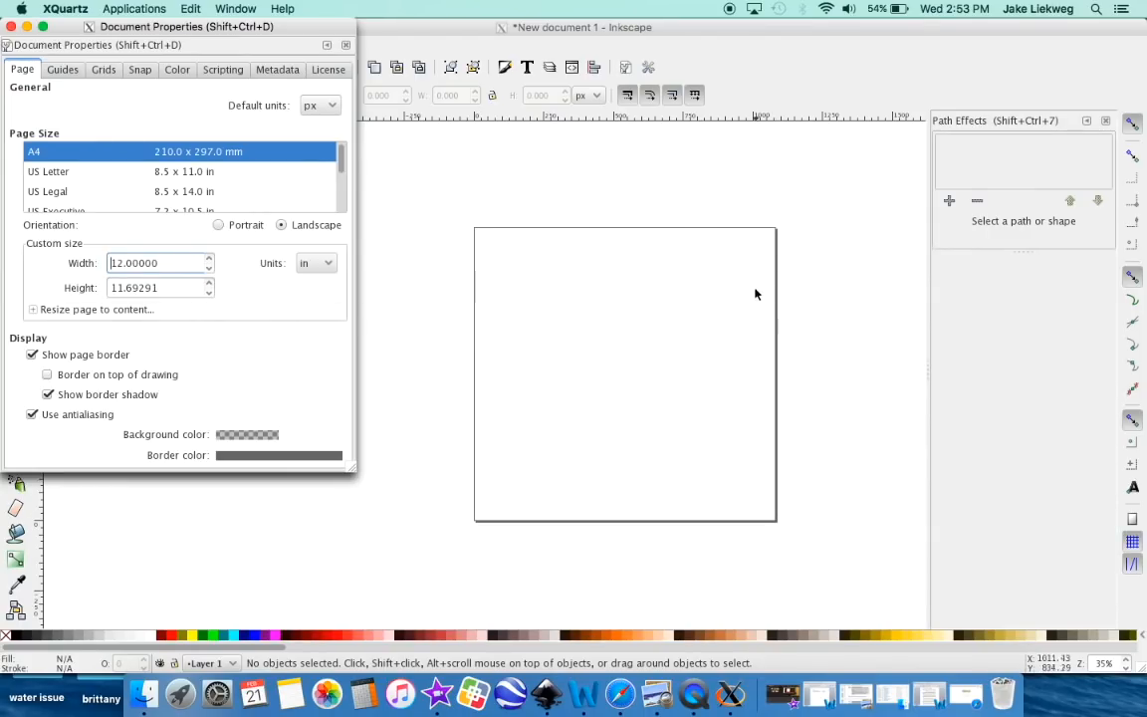
pyautogui.doubleClick(148, 288)
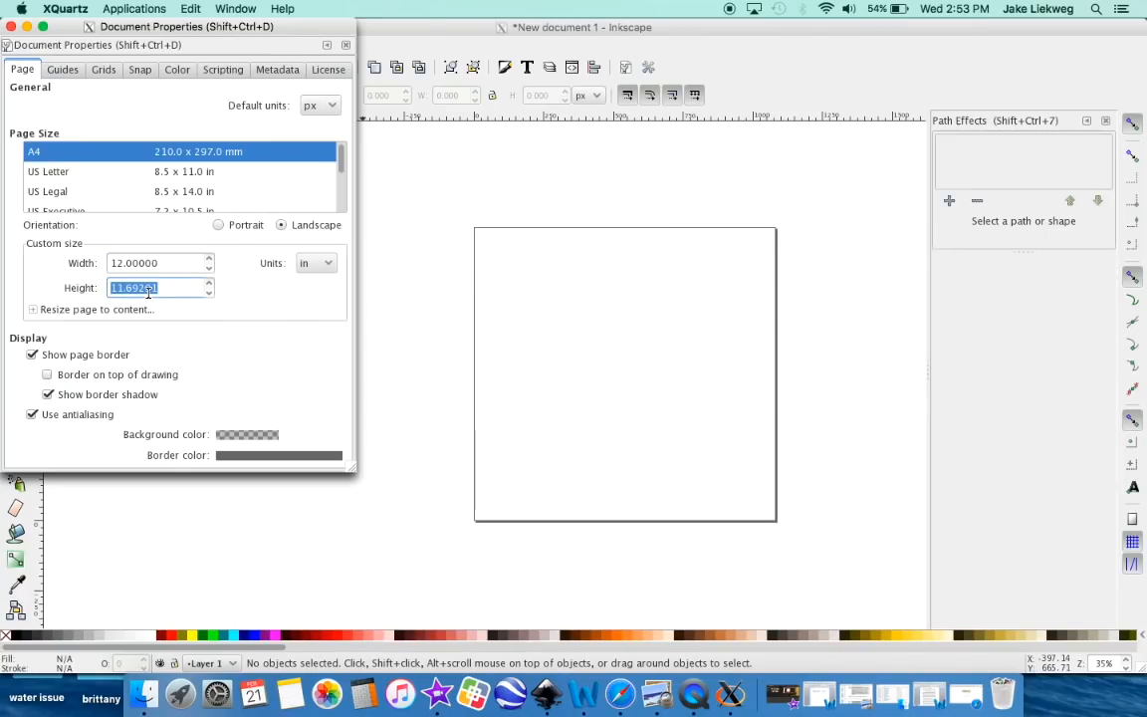
pyautogui.write('4')
pyautogui.press('Return')
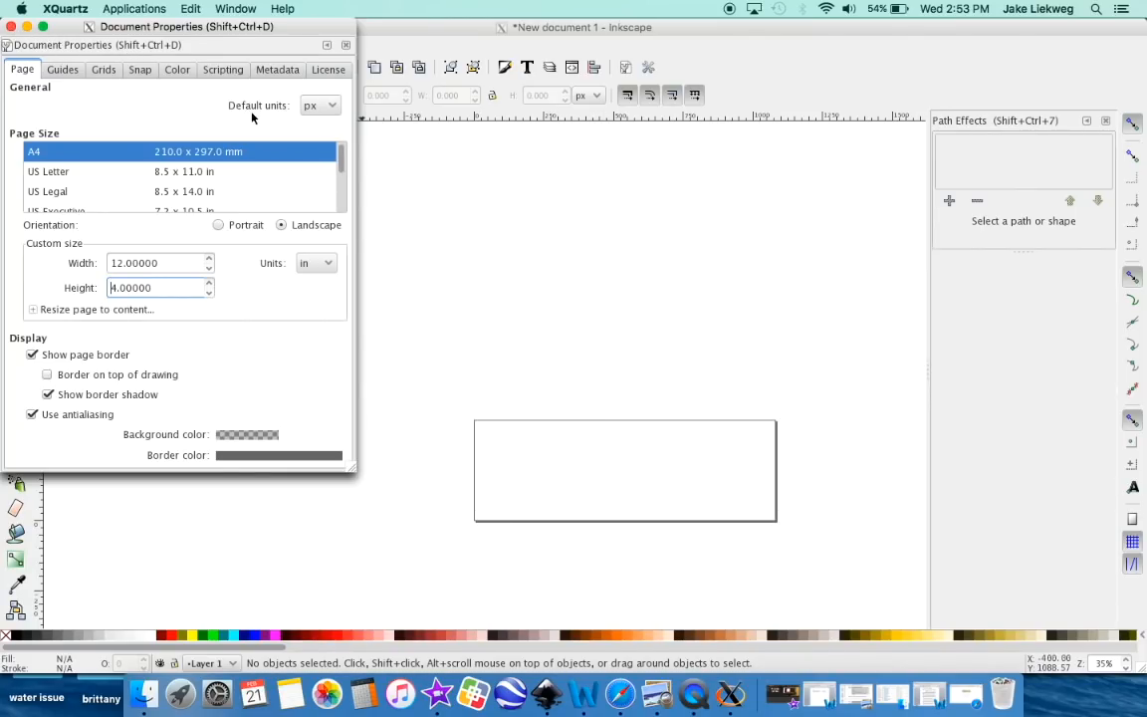
# Set the document's default units to inches.
pyautogui.click(324, 105)
pyautogui.click(311, 44)
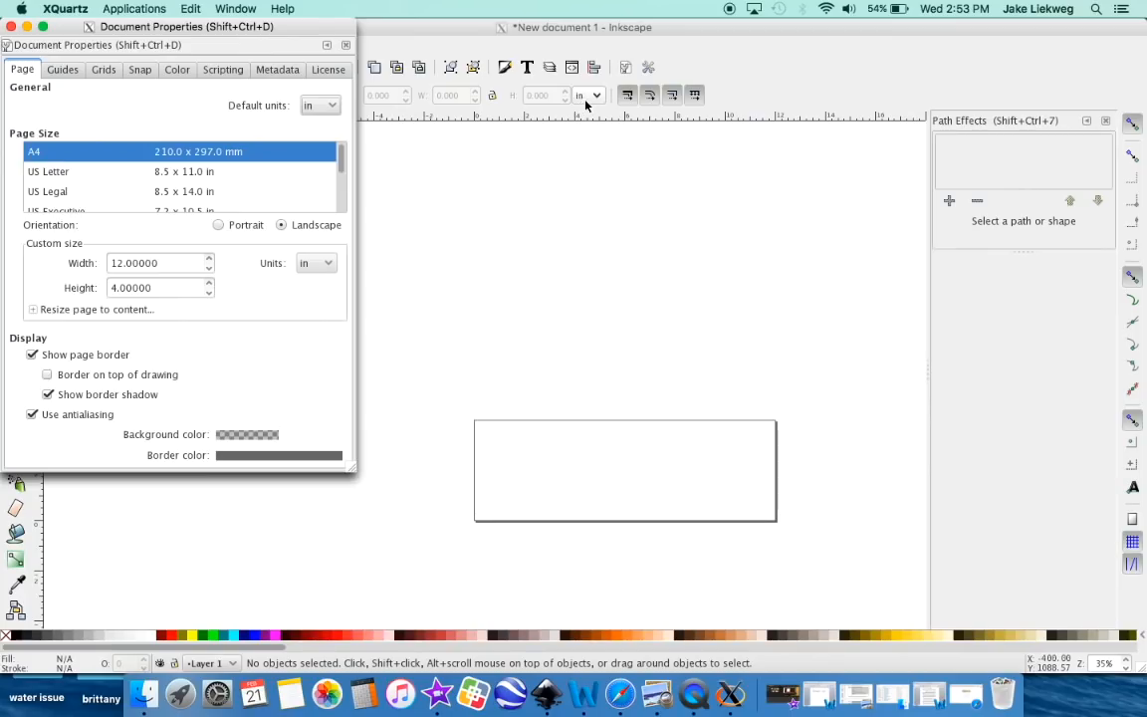
pyautogui.click(335, 106)
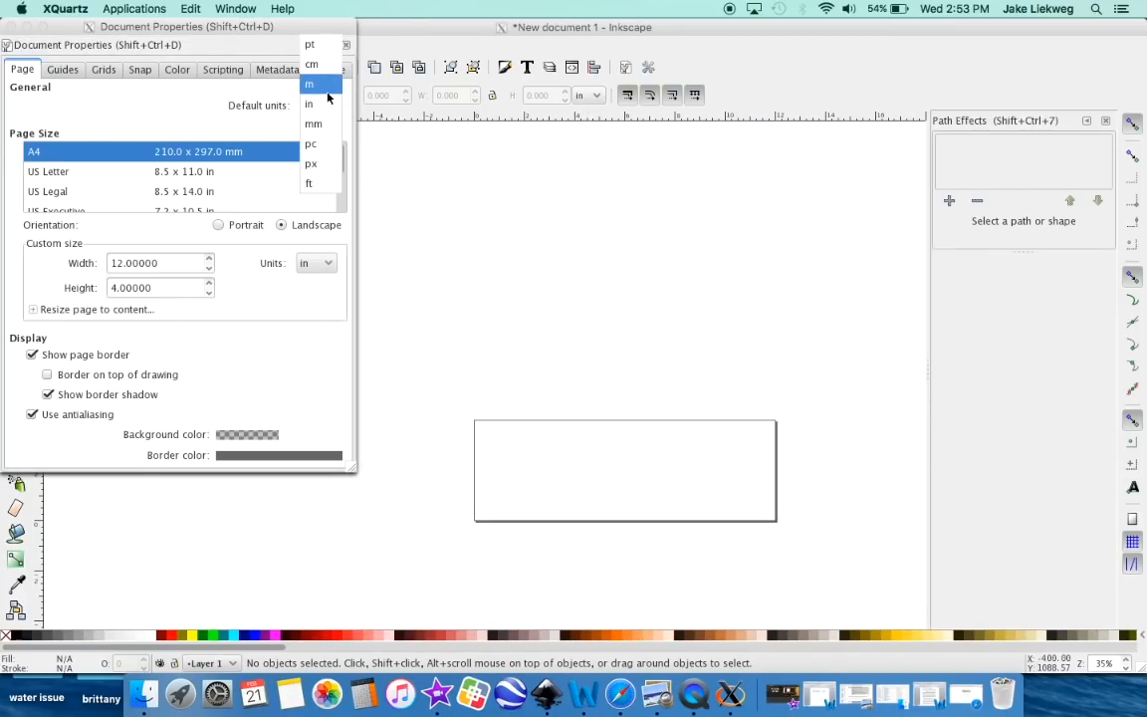
pyautogui.click(326, 125)
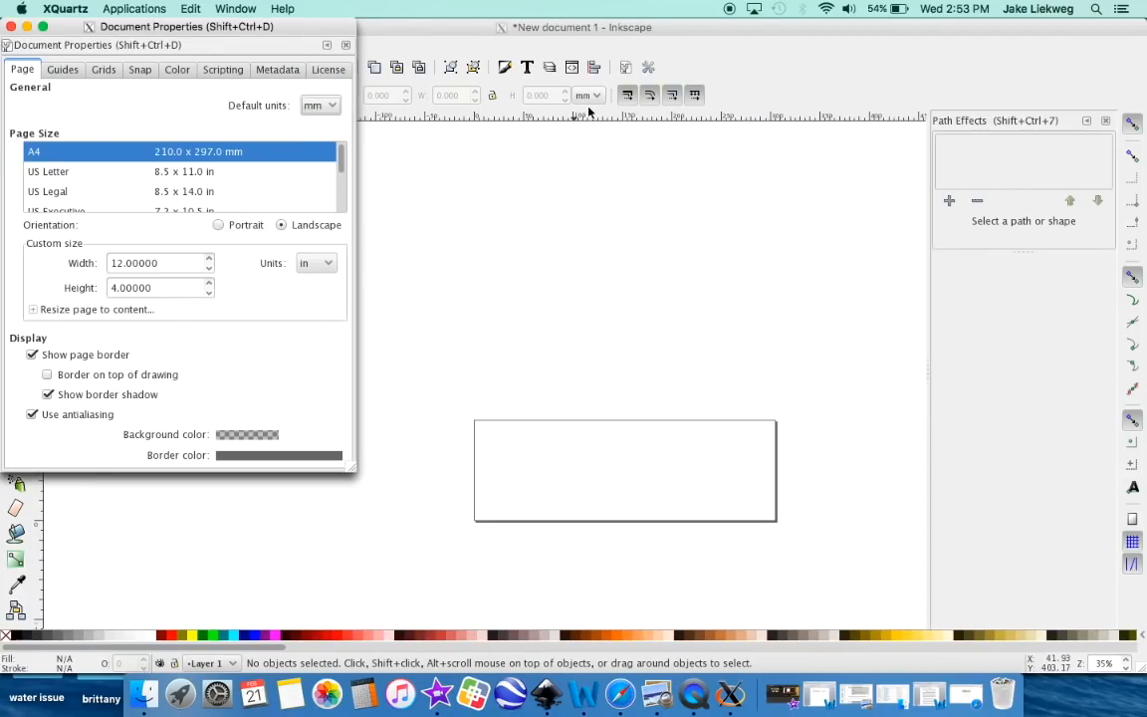
pyautogui.click(335, 107)
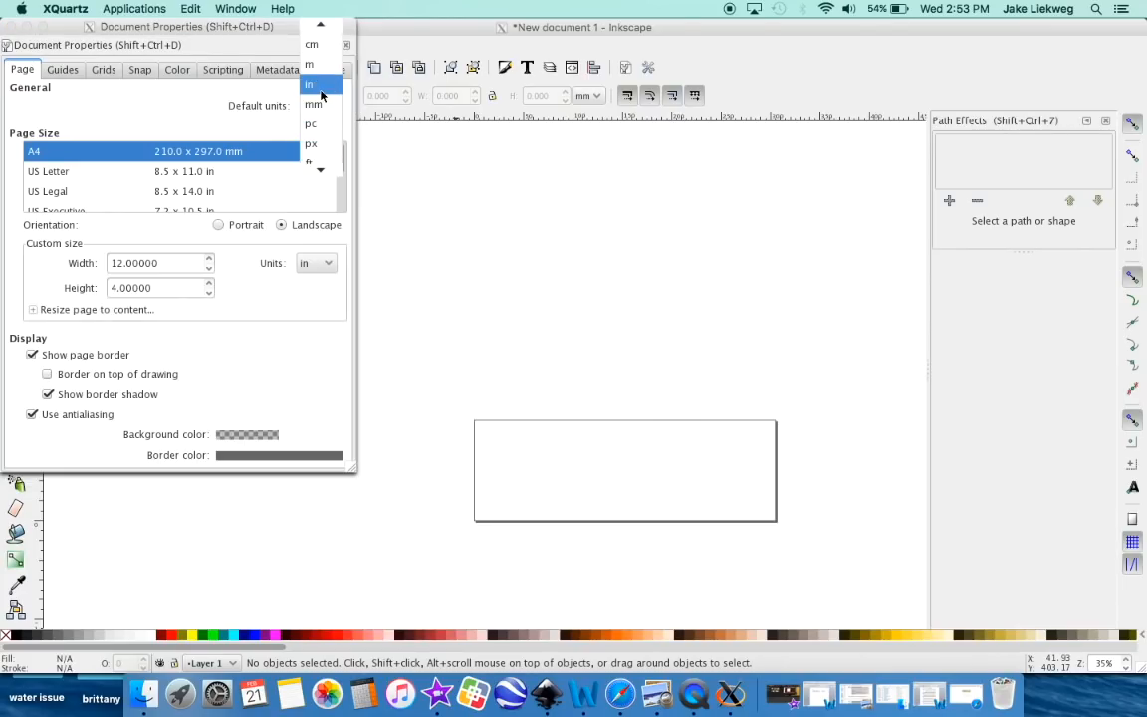
pyautogui.click(319, 83)
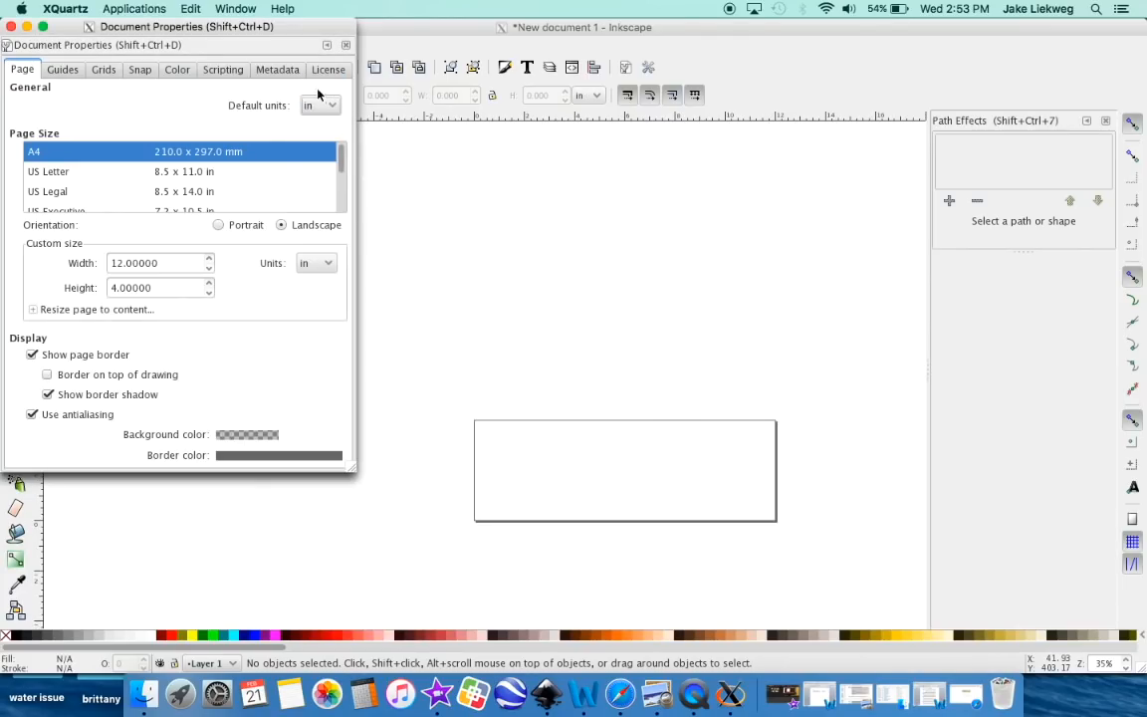
# Draw a trial black rectangle over the page, then delete it.
pyautogui.click(10, 27)
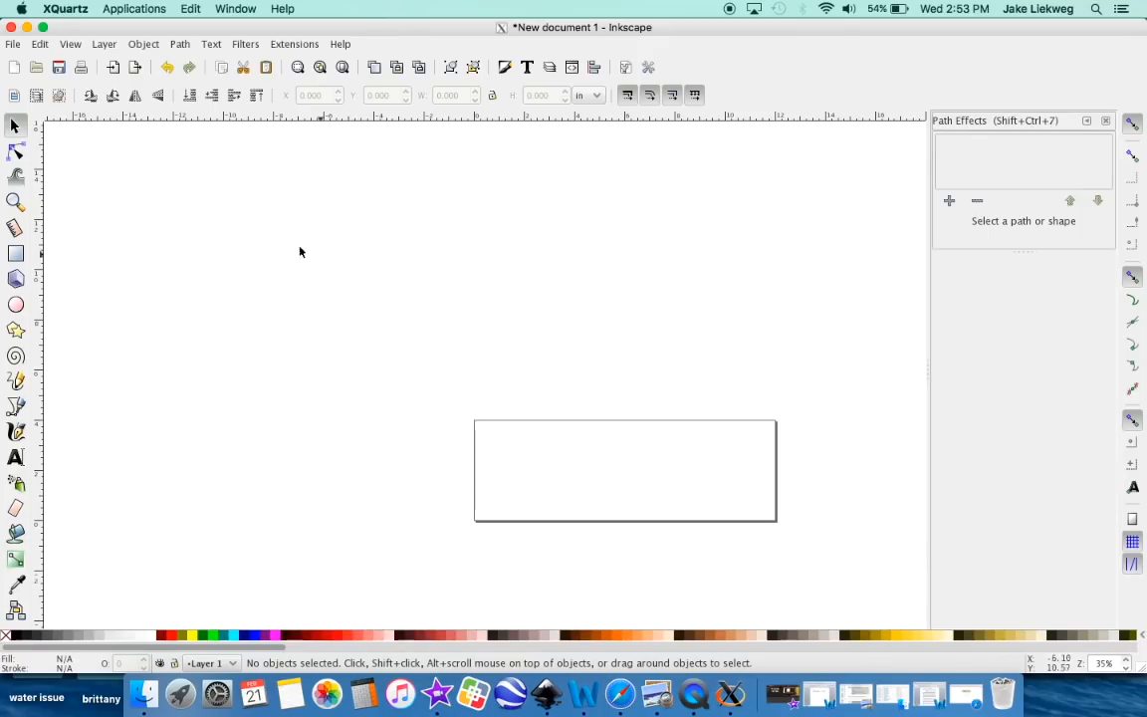
pyautogui.click(22, 132)
pyautogui.click(15, 256)
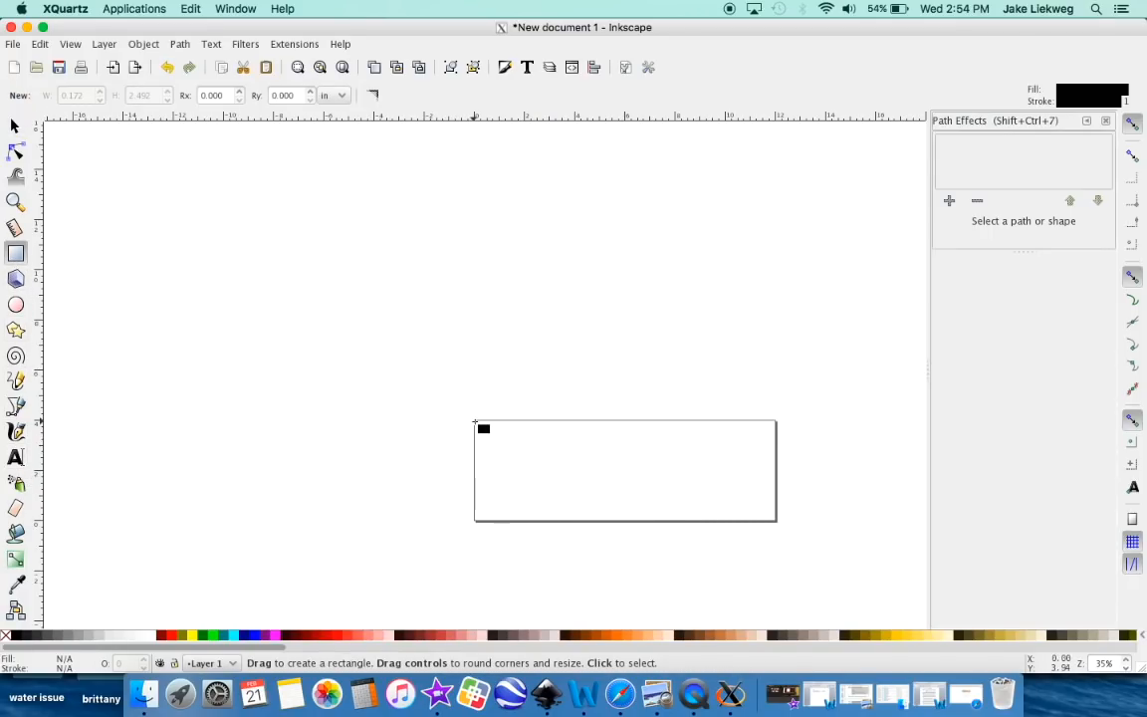
pyautogui.moveTo(475, 422); pyautogui.dragTo(778, 521)
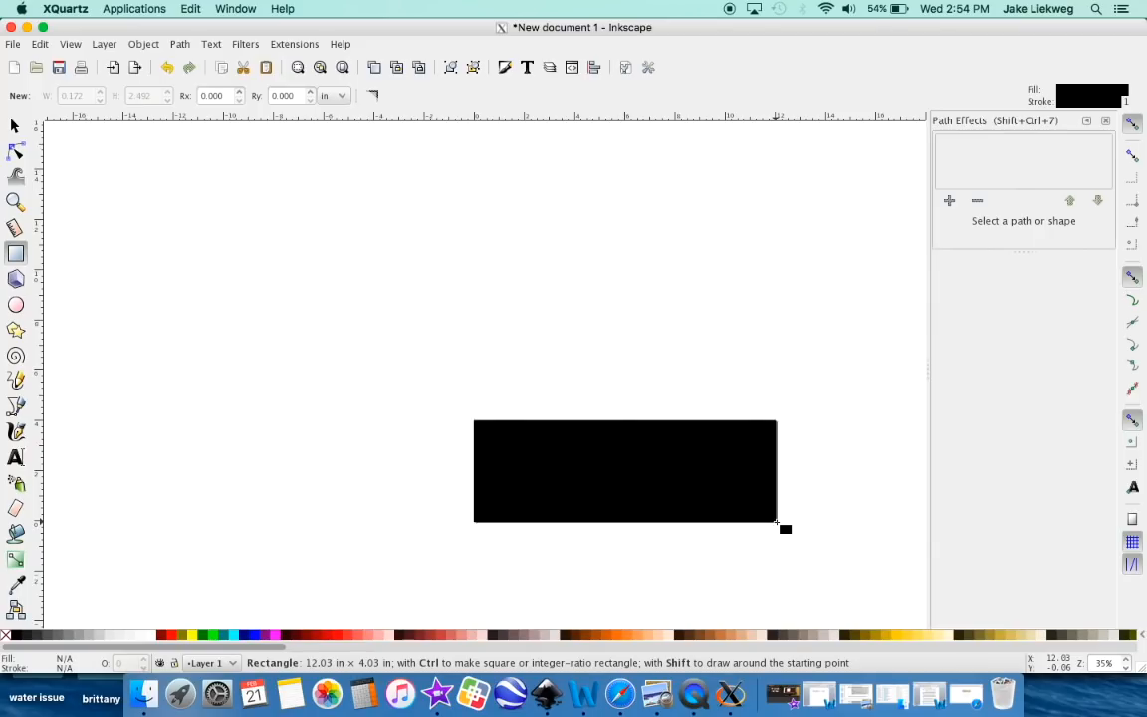
pyautogui.moveTo(778, 522); pyautogui.dragTo(777, 522)
pyautogui.press('Escape')
pyautogui.click(15, 126)
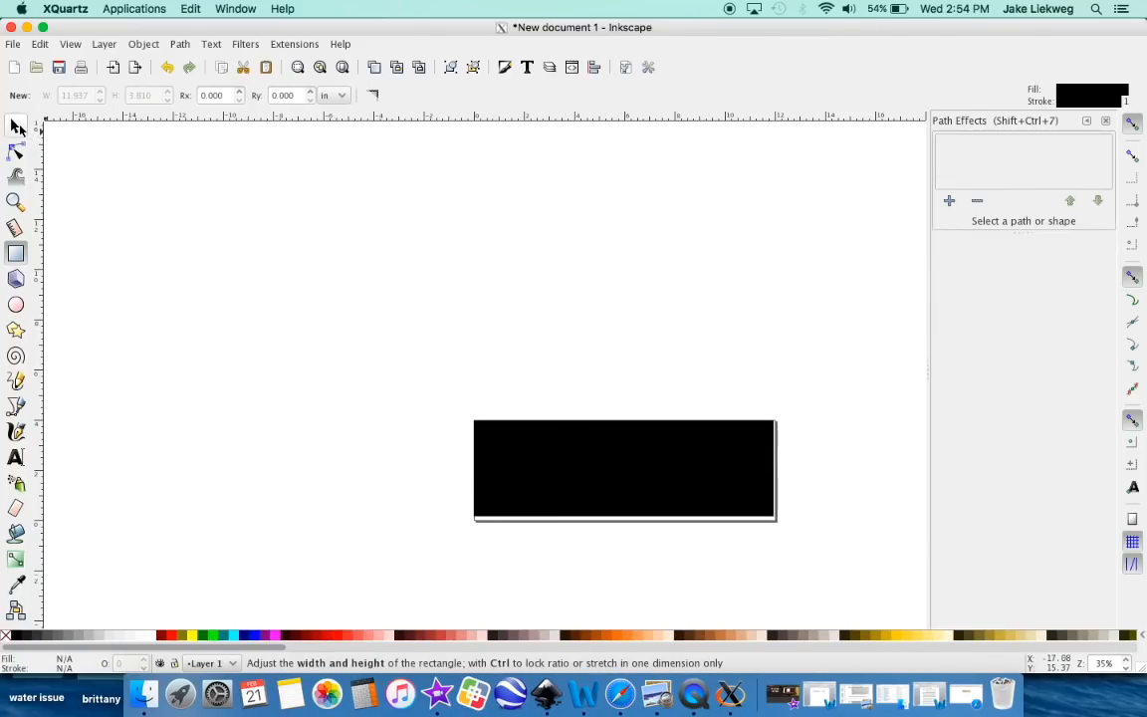
pyautogui.click(537, 463)
pyautogui.press('Delete')
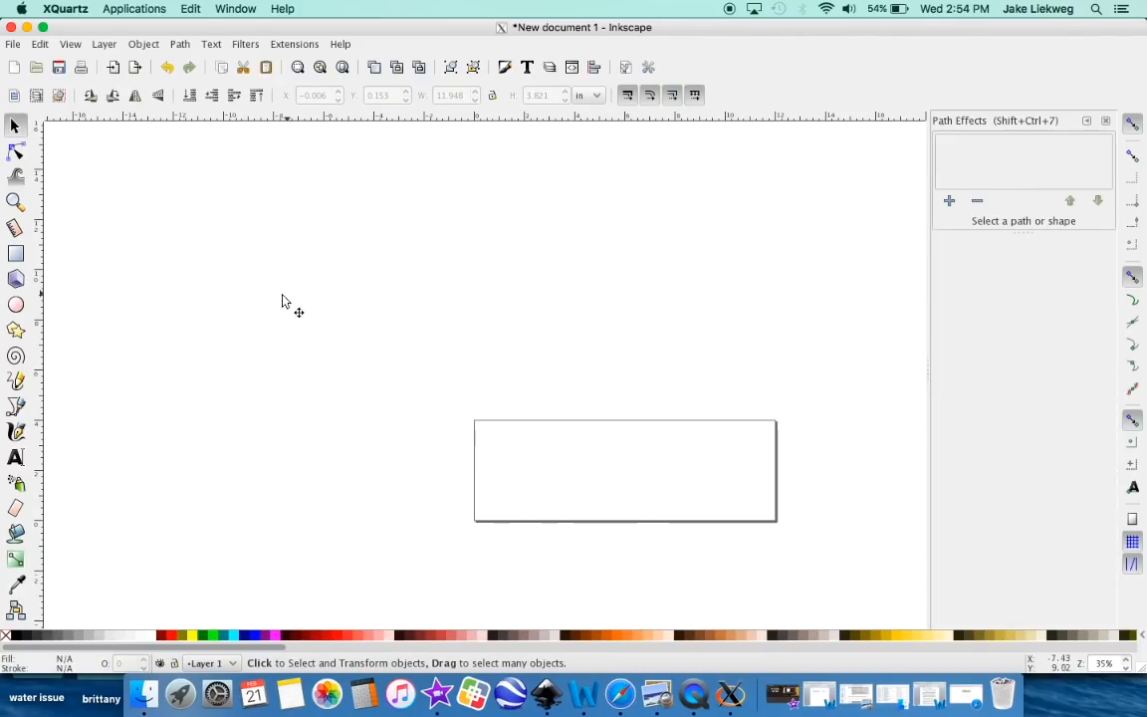
# Draw a new black rectangle at the canvas upper left and move it toward the middle.
pyautogui.click(15, 253)
pyautogui.moveTo(119, 210)
pyautogui.mouseDown()
pyautogui.moveTo(146, 262)
pyautogui.moveTo(426, 338)
pyautogui.mouseUp()
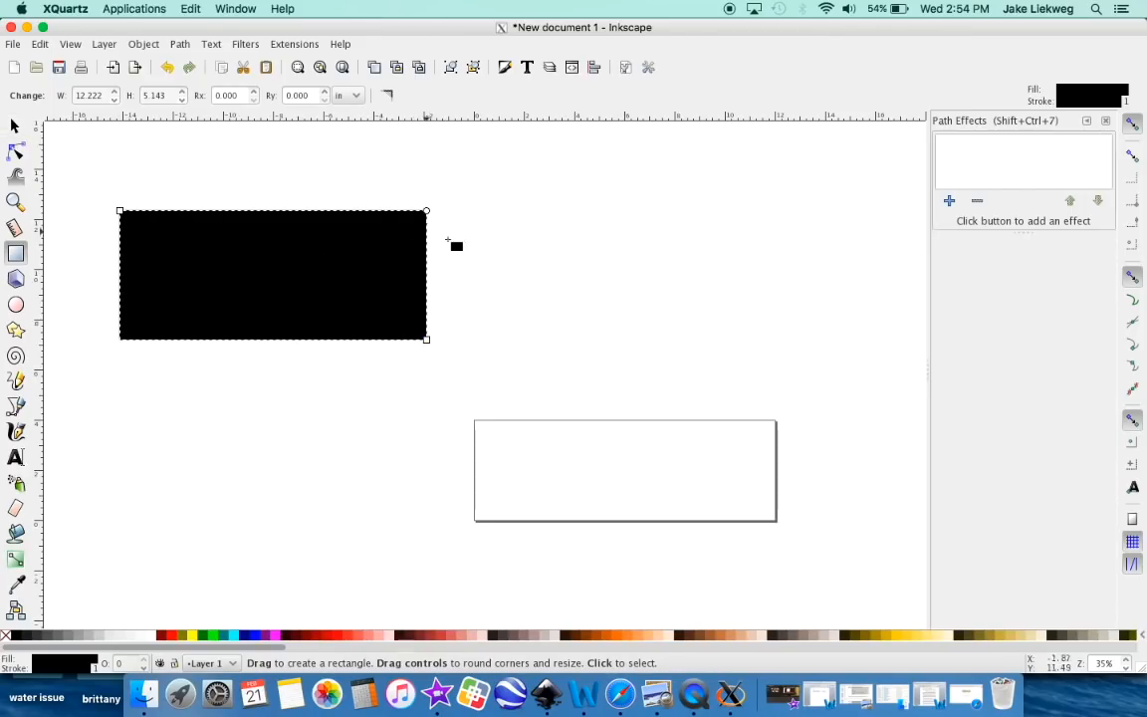
pyautogui.click(16, 127)
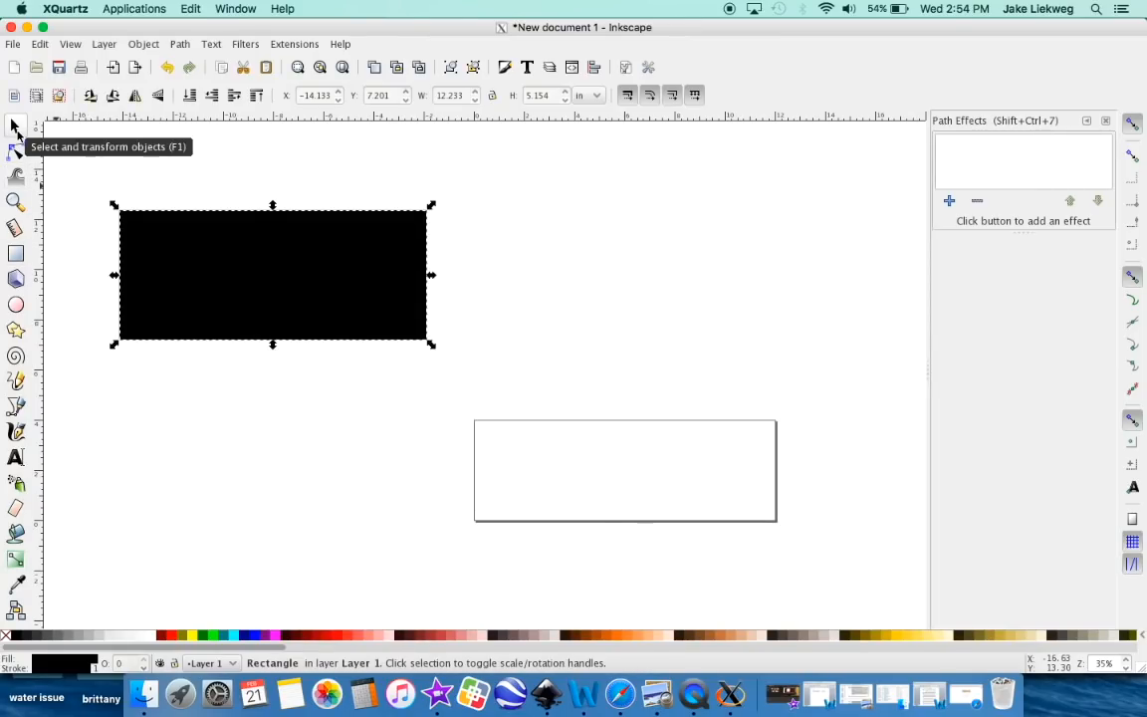
pyautogui.moveTo(195, 280); pyautogui.dragTo(266, 272)
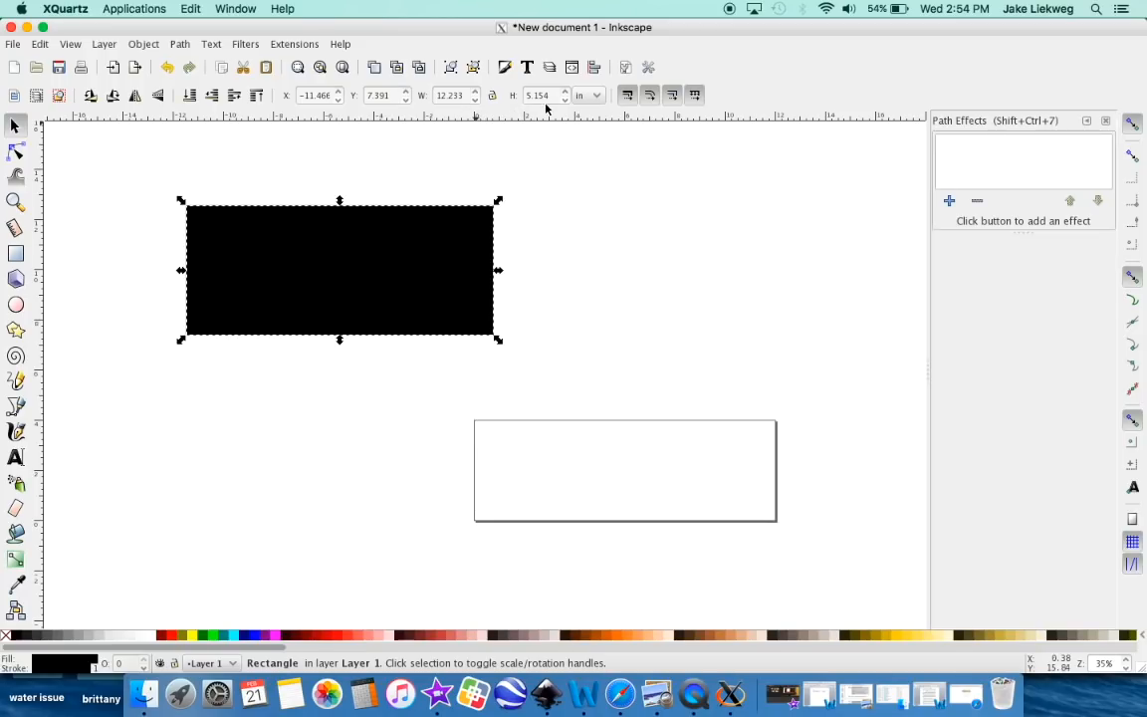
# Size the rectangle to W 12 and H 4 inches, nudge it toward the page, and deselect.
pyautogui.doubleClick(451, 96)
pyautogui.write('12')
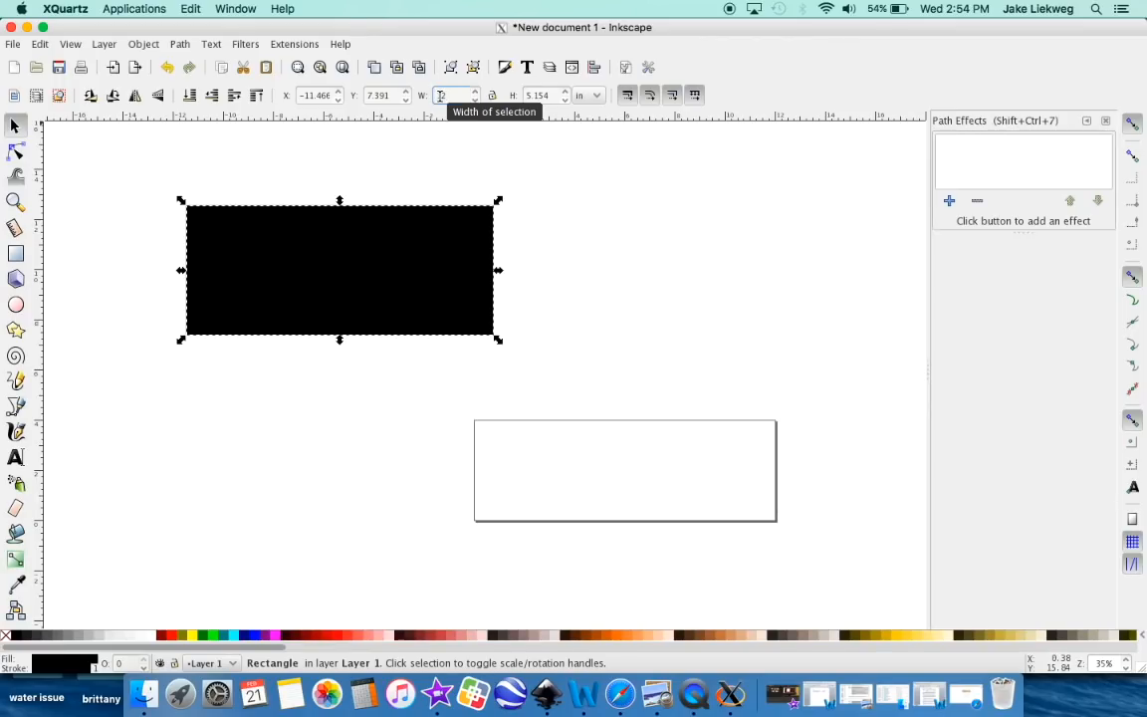
pyautogui.press('Return')
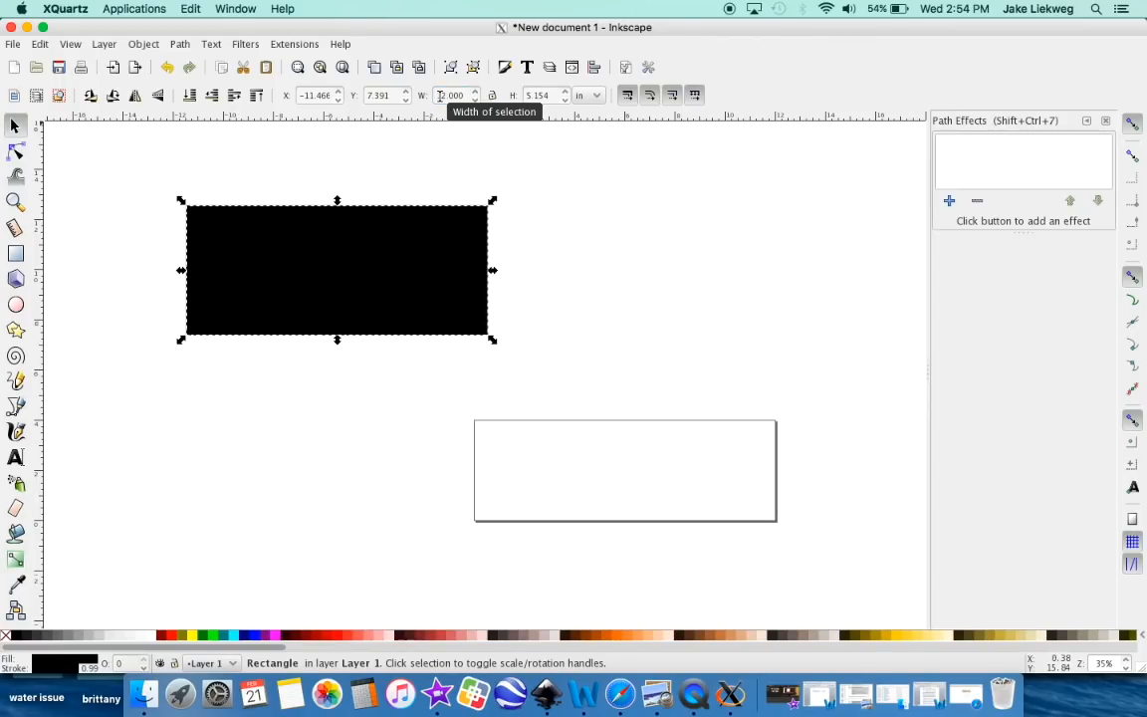
pyautogui.tripleClick(539, 100)
pyautogui.click(539, 100)
pyautogui.doubleClick(539, 100)
pyautogui.write('4')
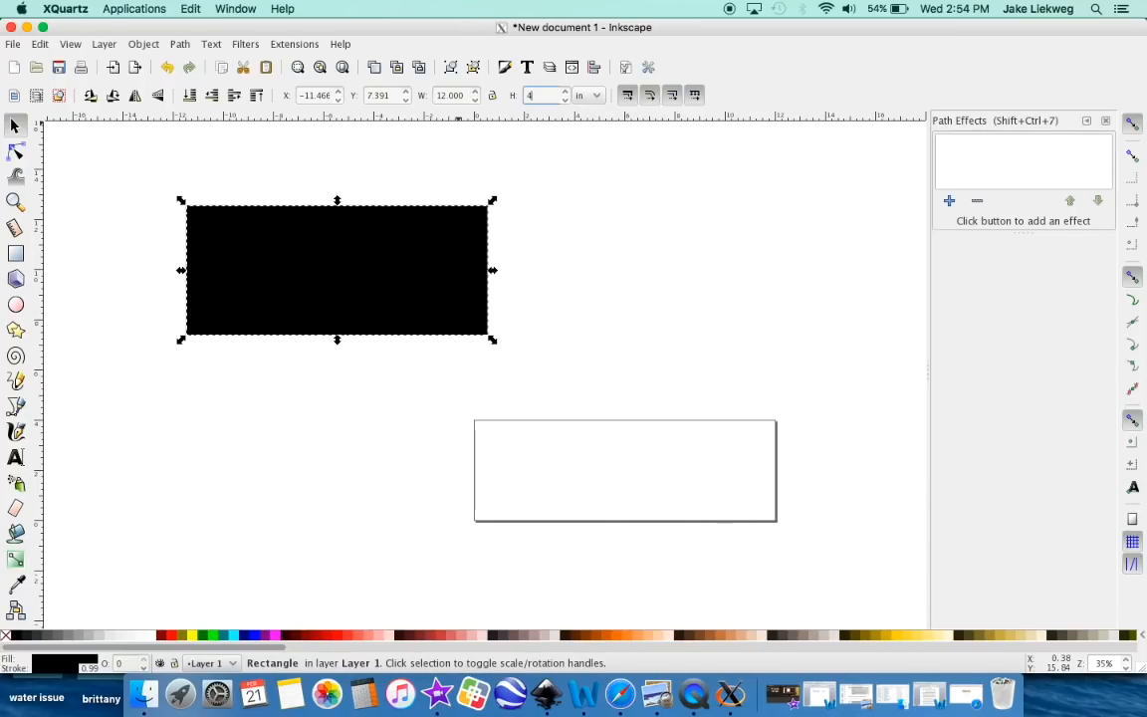
pyautogui.press('Return')
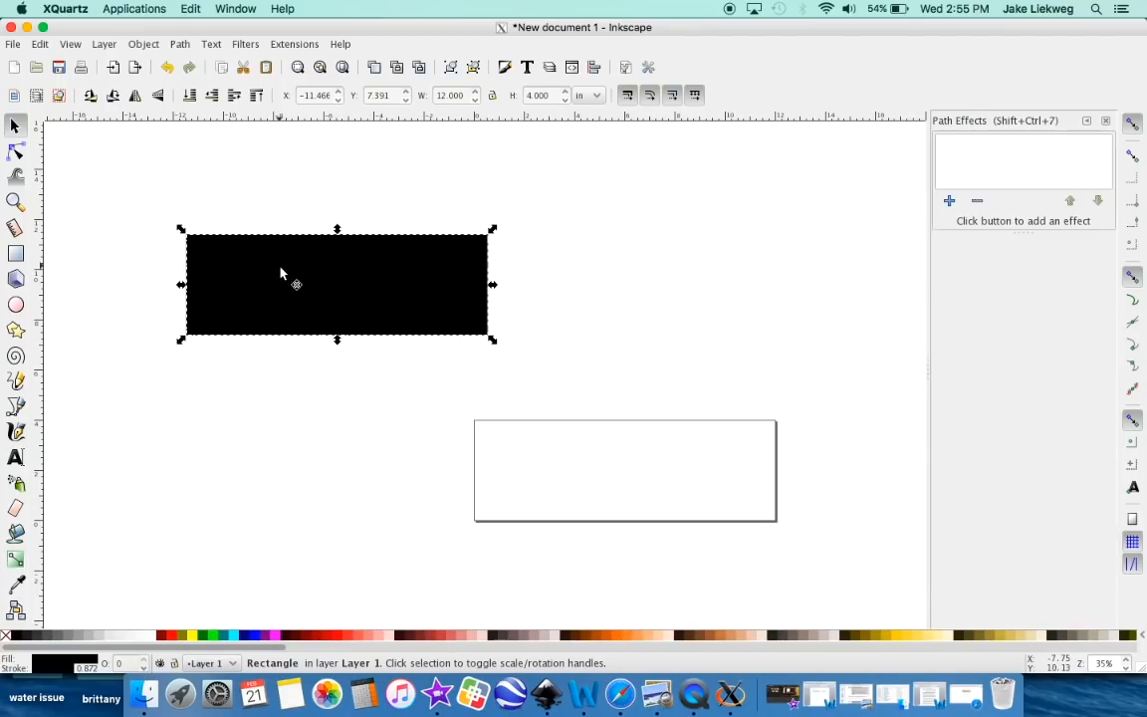
pyautogui.moveTo(281, 273)
pyautogui.mouseDown()
pyautogui.moveTo(515, 404)
pyautogui.moveTo(578, 469)
pyautogui.moveTo(367, 314)
pyautogui.moveTo(285, 274)
pyautogui.mouseUp()
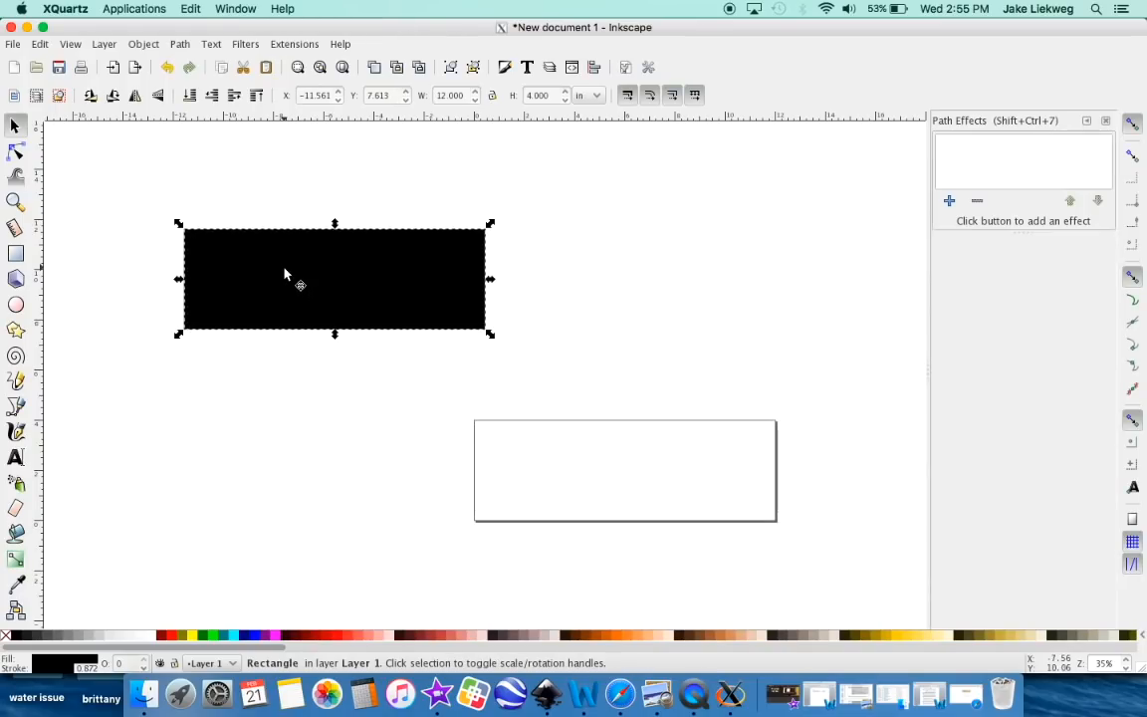
pyautogui.click(265, 379)
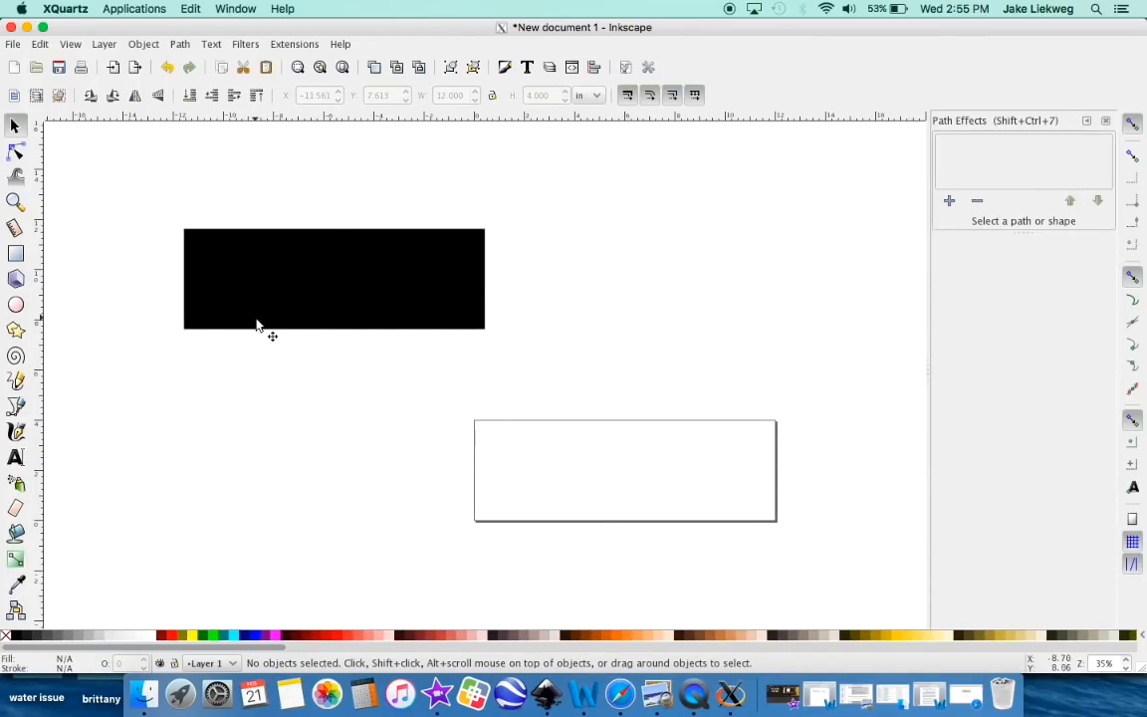
# Type the sample name on the black rectangle with the Text tool and make it white.
pyautogui.click(259, 322)
pyautogui.click(273, 405)
pyautogui.click(16, 459)
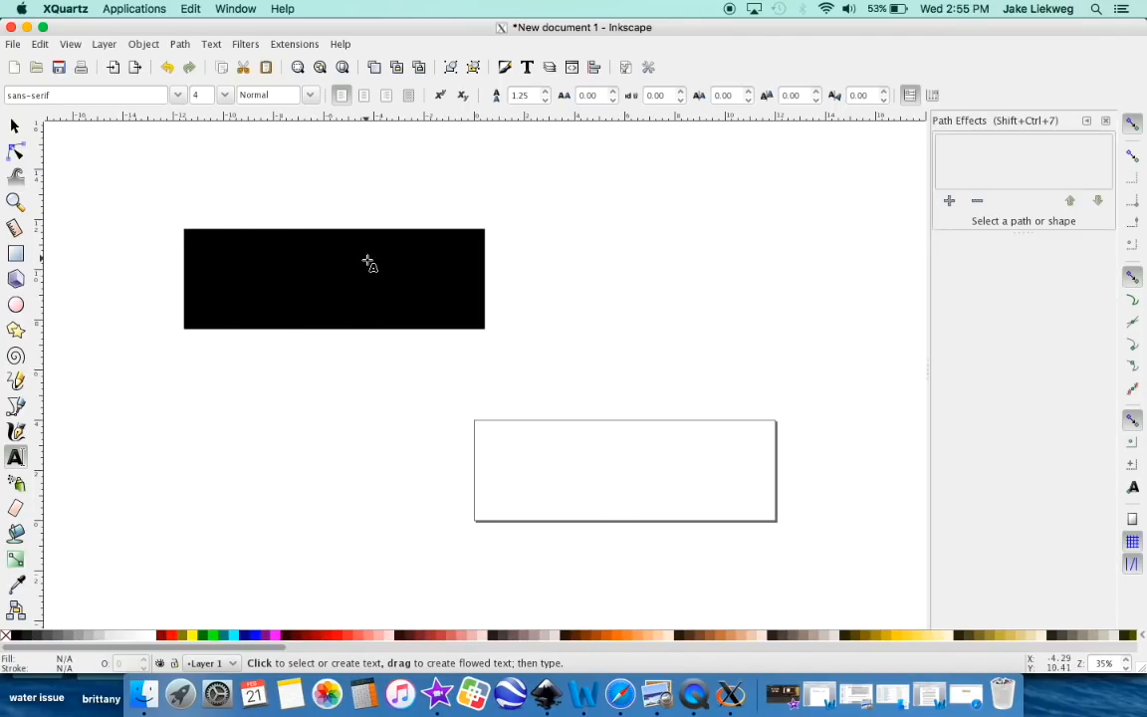
pyautogui.click(276, 274)
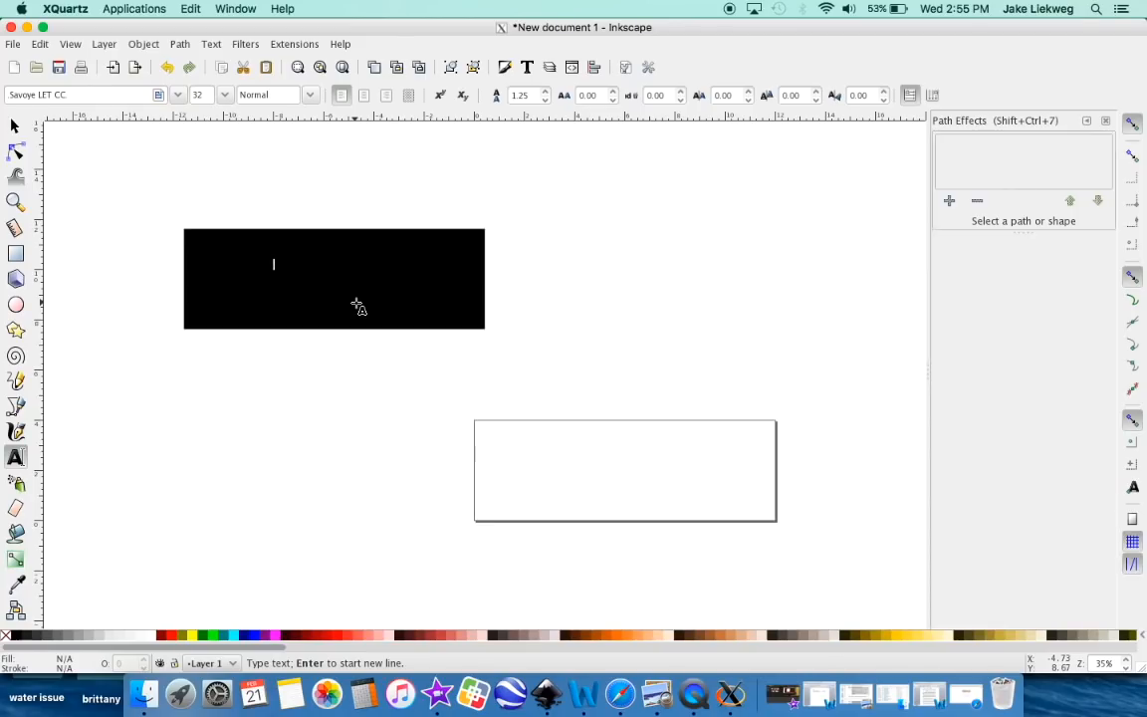
pyautogui.write('Jake Liekw')
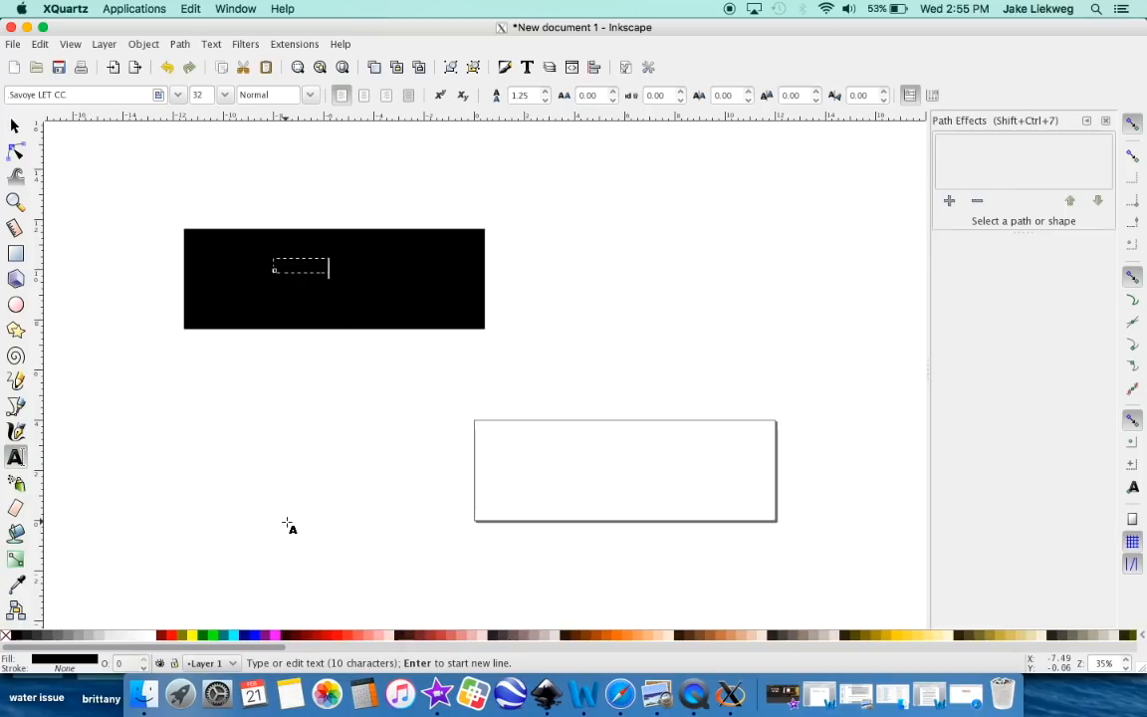
pyautogui.click(148, 638)
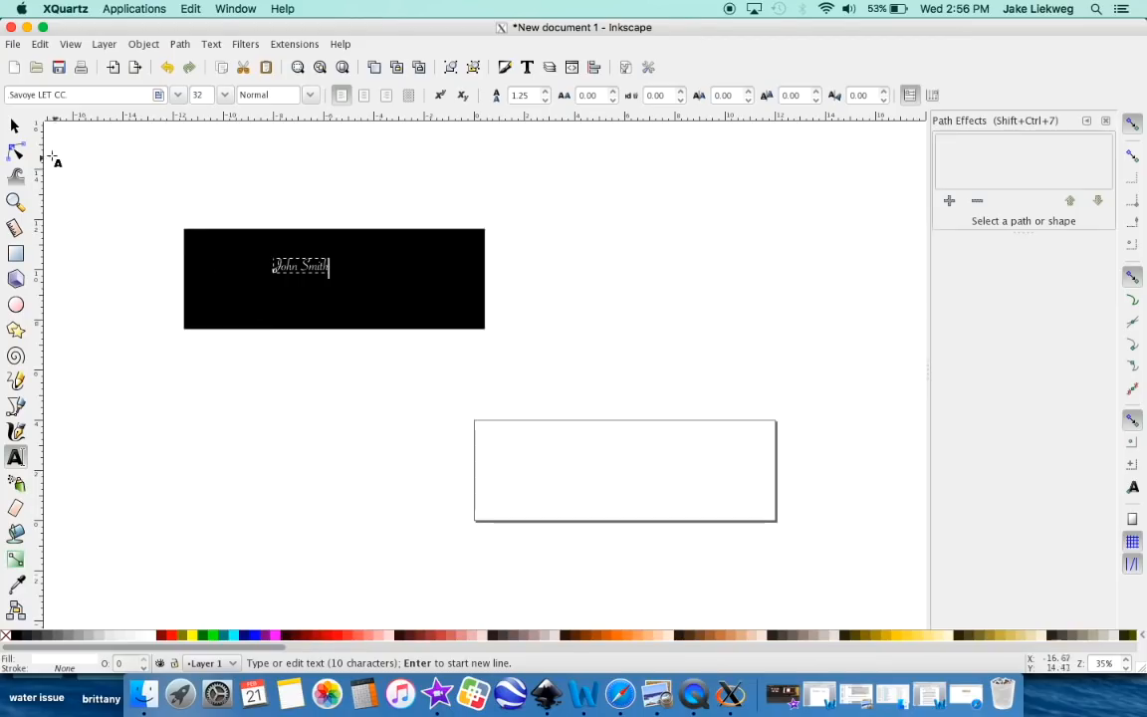
# Enter a mistaken 2 in width and 11 in height for the text, then undo the stretch.
pyautogui.click(16, 127)
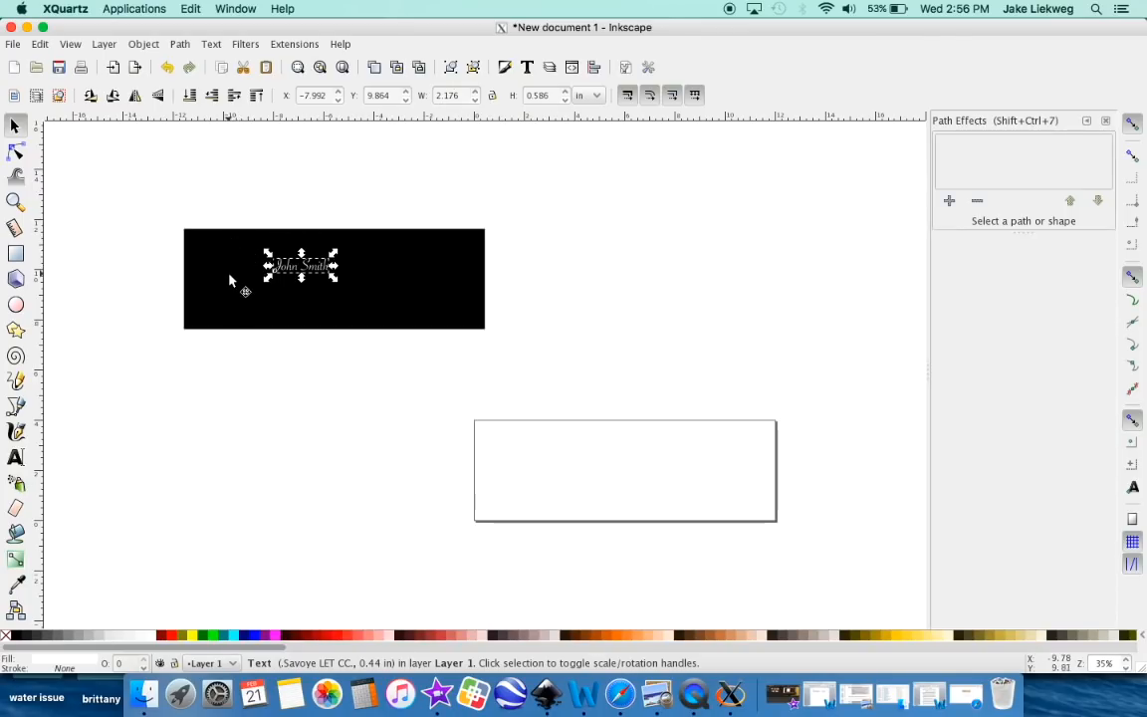
pyautogui.doubleClick(450, 95)
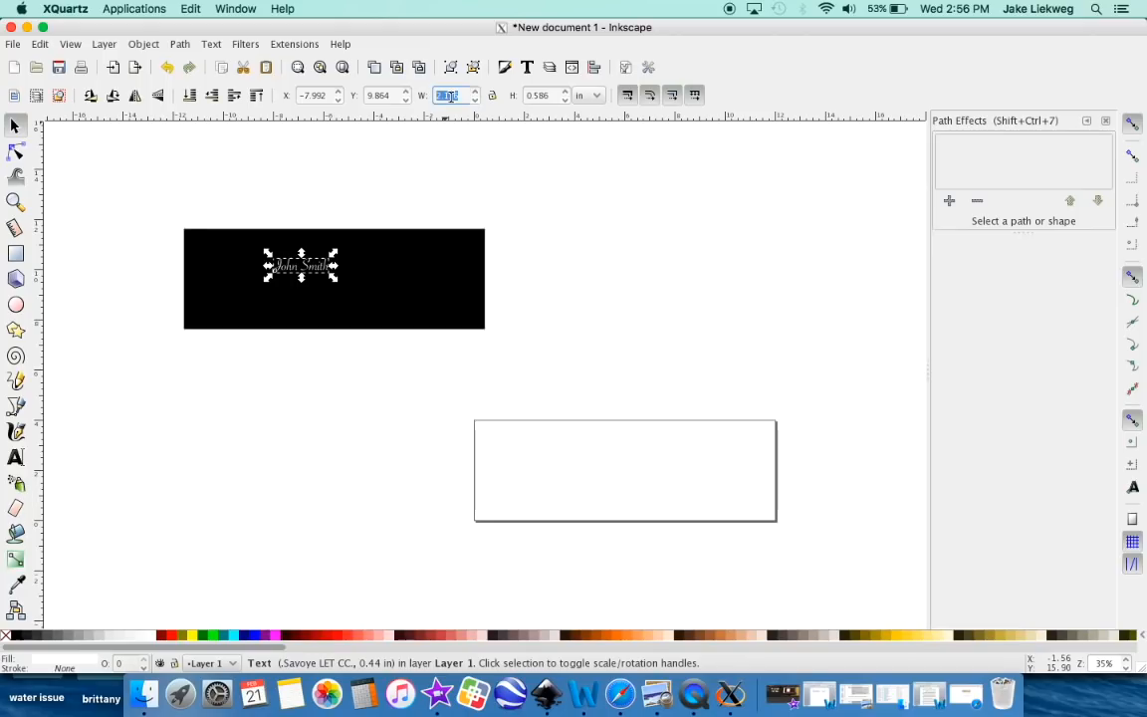
pyautogui.write('2')
pyautogui.press('Return')
pyautogui.doubleClick(540, 96)
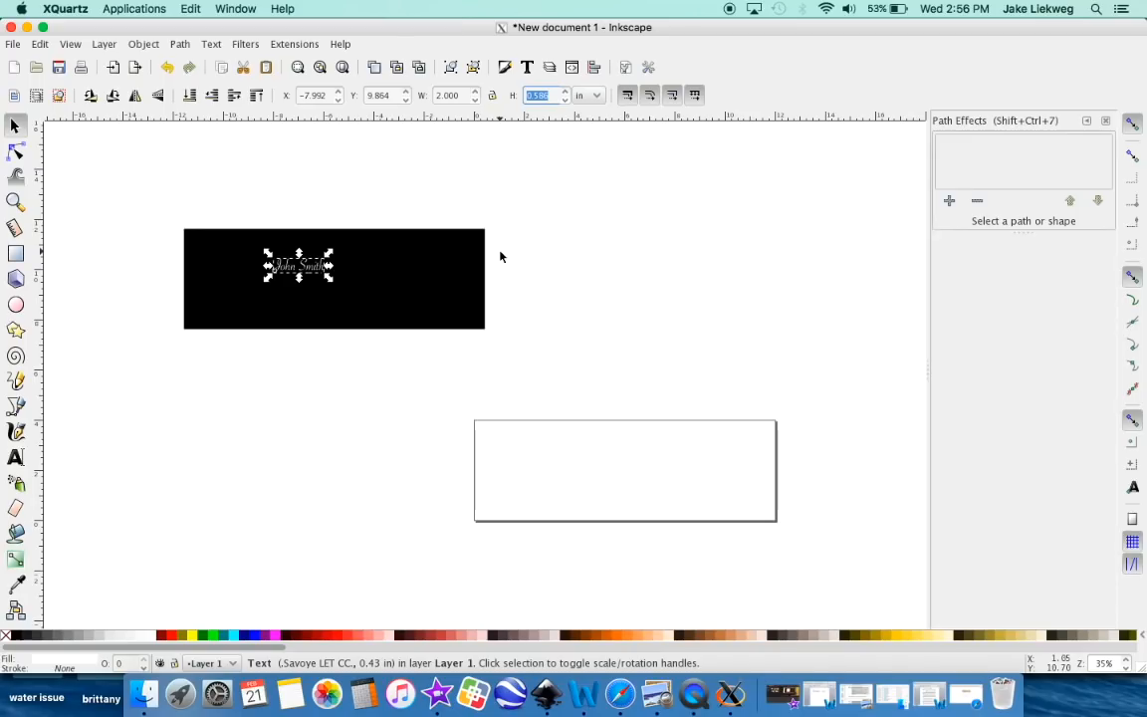
pyautogui.write('11')
pyautogui.press('Return')
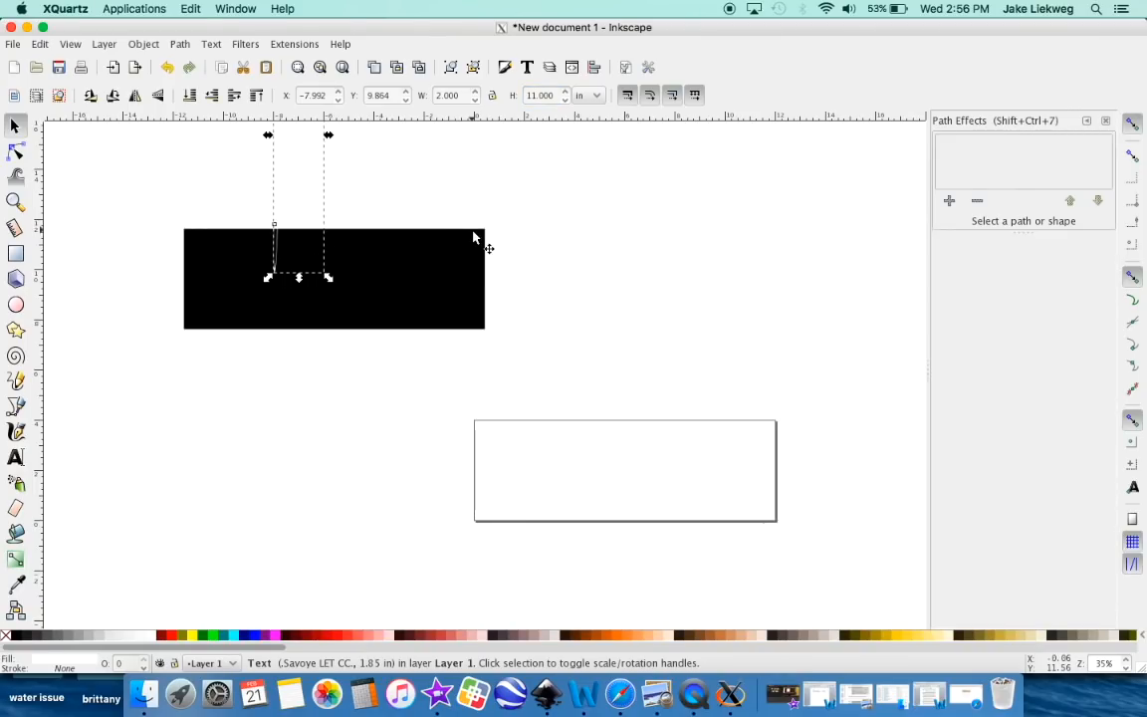
pyautogui.click(166, 74)
# Resize the name text to 11 × 2 in and drag it onto the black plate.
pyautogui.click(450, 95)
pyautogui.write('111')
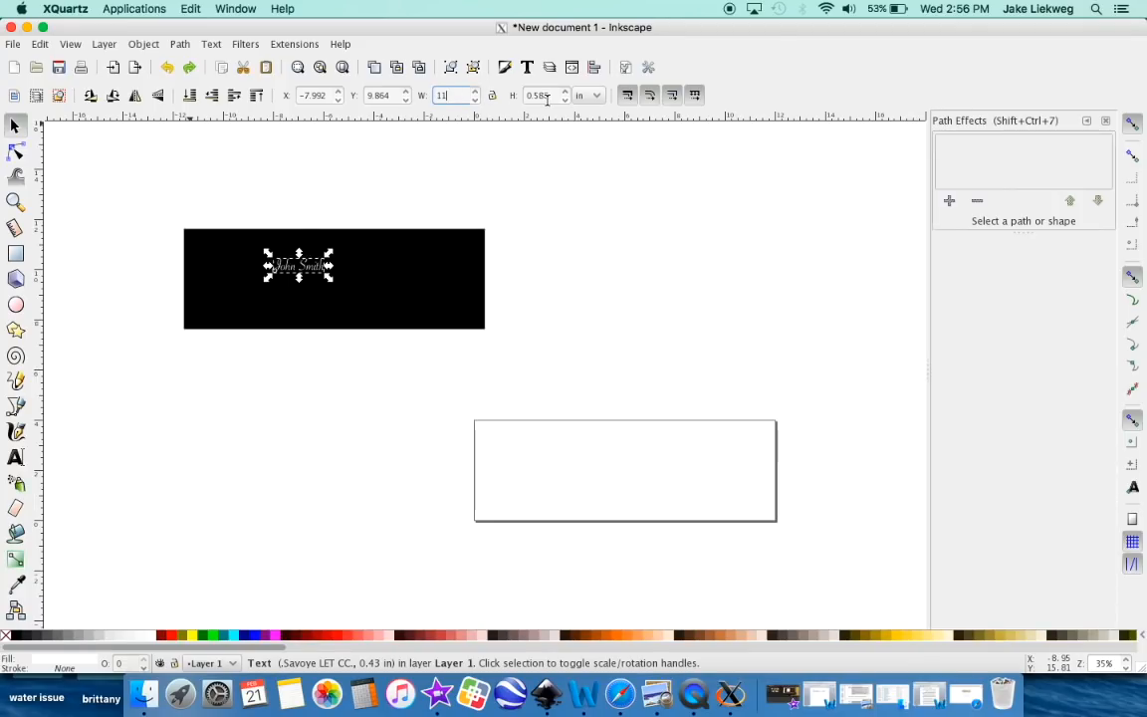
pyautogui.press('Return')
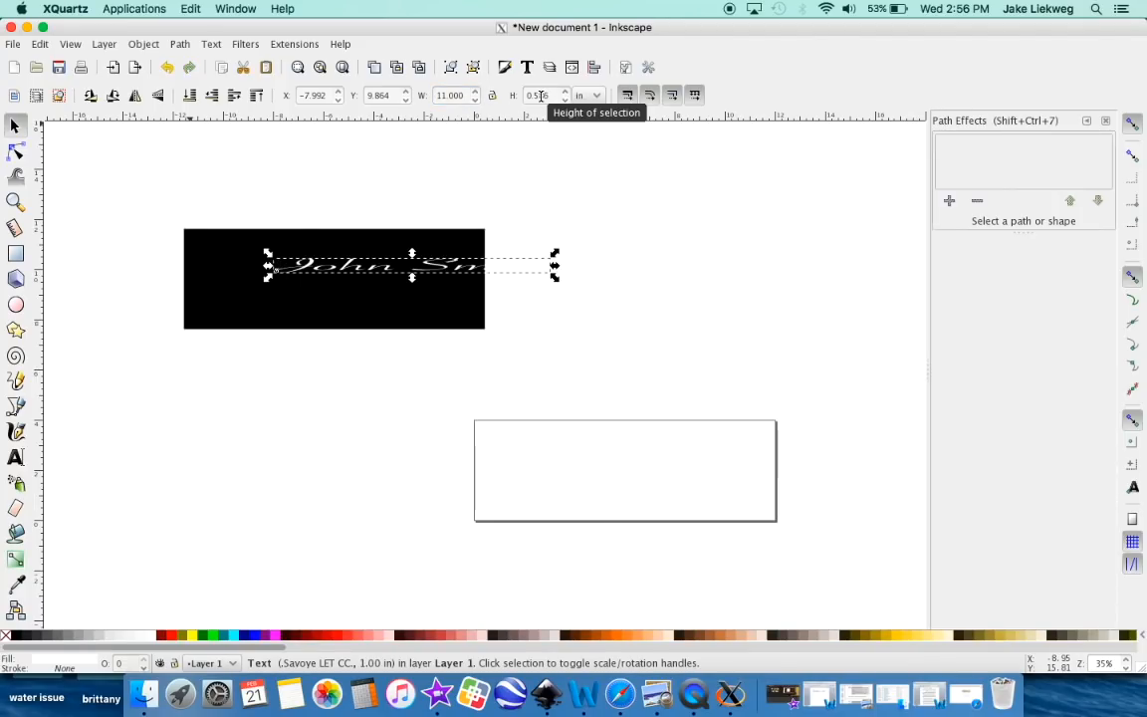
pyautogui.tripleClick(539, 95)
pyautogui.write('2')
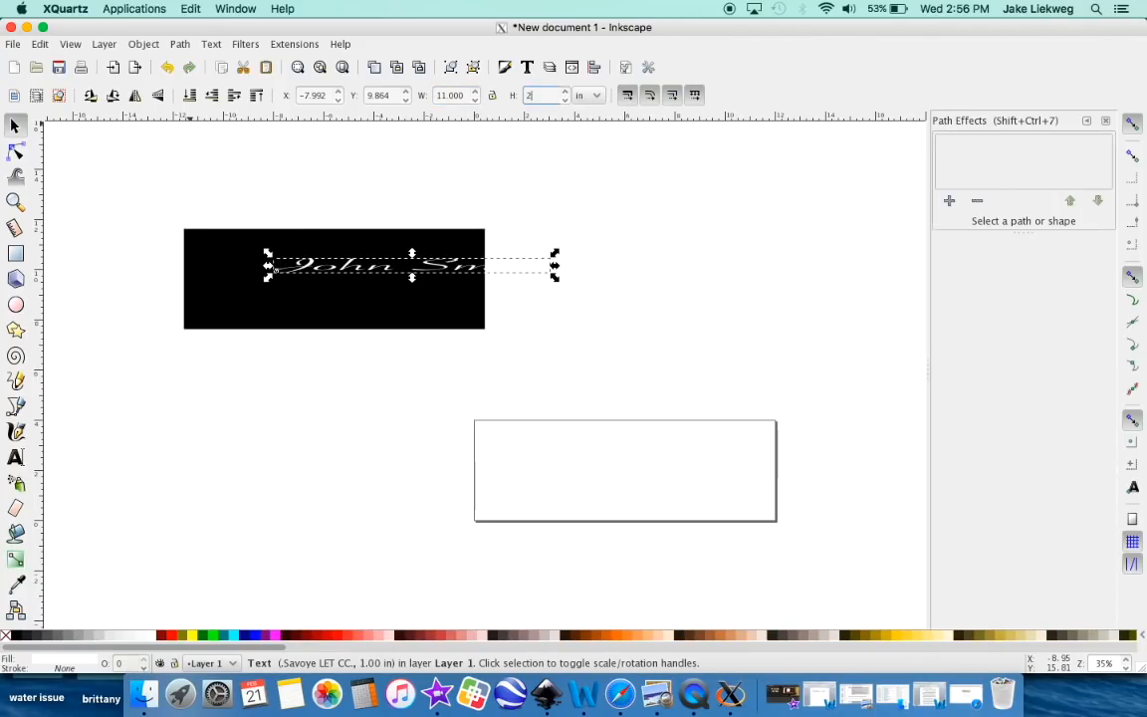
pyautogui.press('Return')
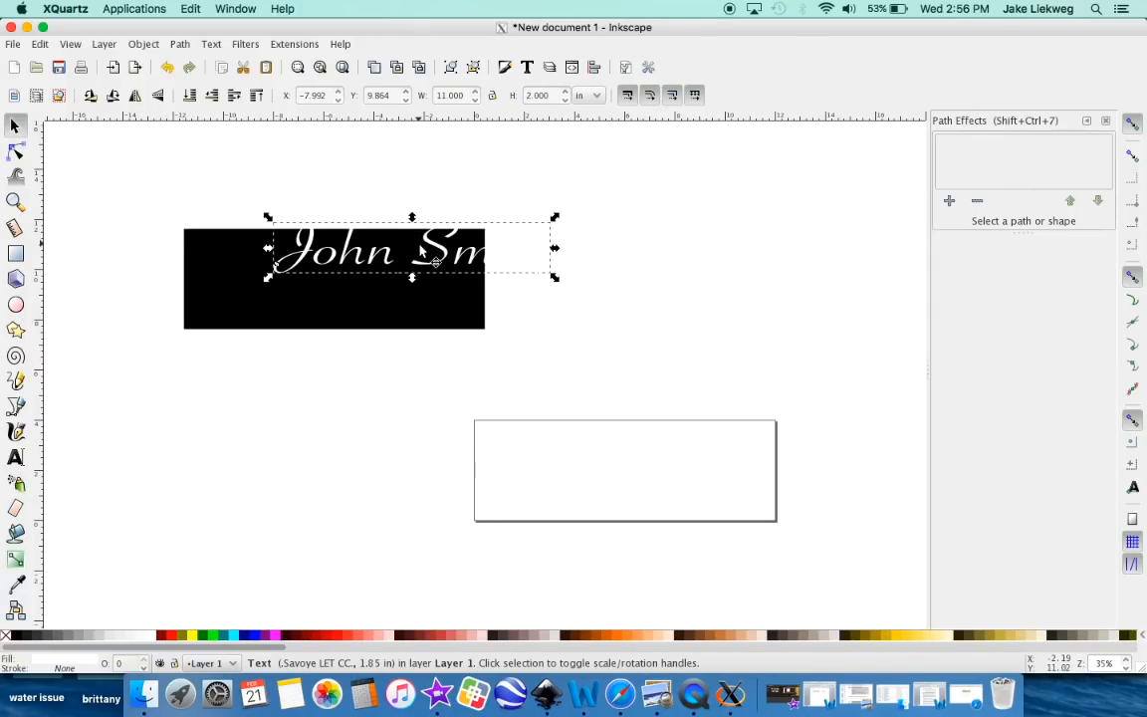
pyautogui.moveTo(411, 256); pyautogui.dragTo(345, 267)
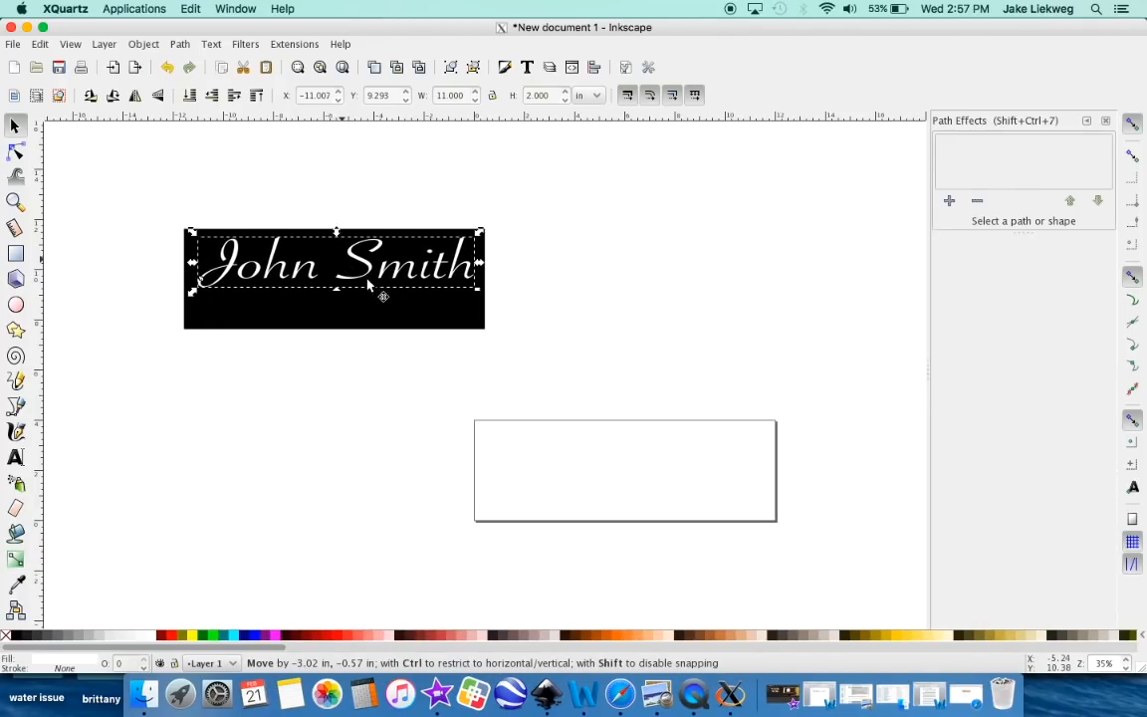
pyautogui.click(383, 191)
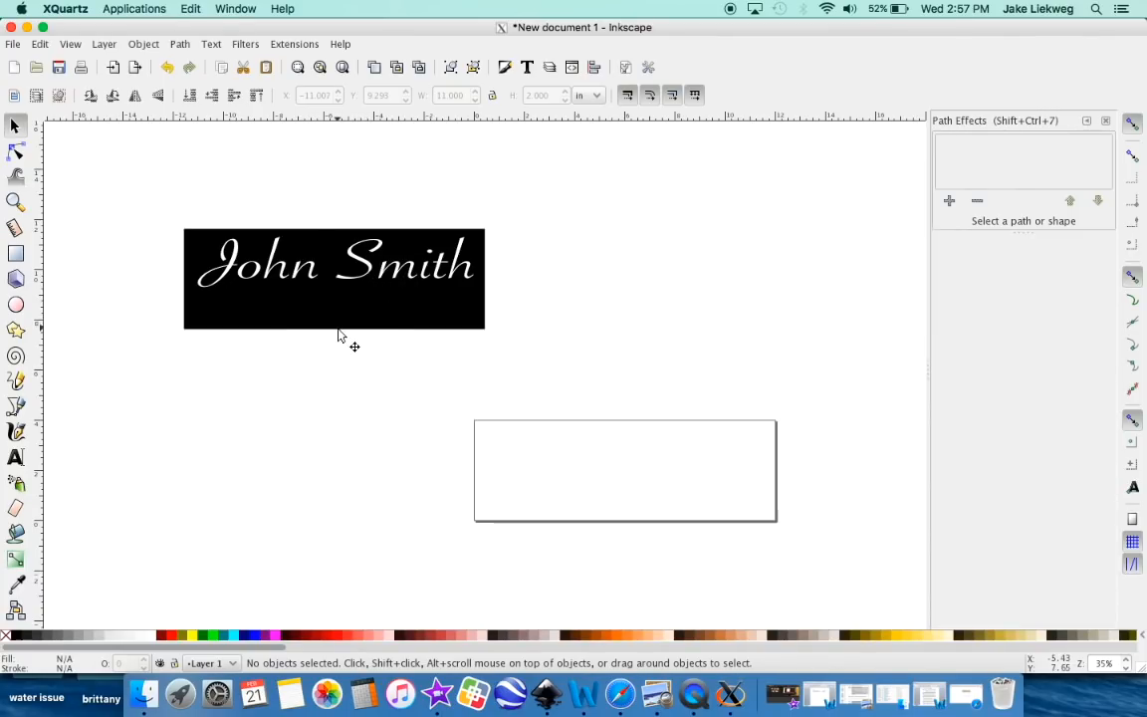
# Zoom the view and drag across the whole name with the Text tool to select its characters.
pyautogui.keyDown('ctrl'); pyautogui.scroll(-1, 338, 335); pyautogui.keyUp('ctrl')
pyautogui.keyDown('ctrl'); pyautogui.scroll(3, 338, 336); pyautogui.keyUp('ctrl')
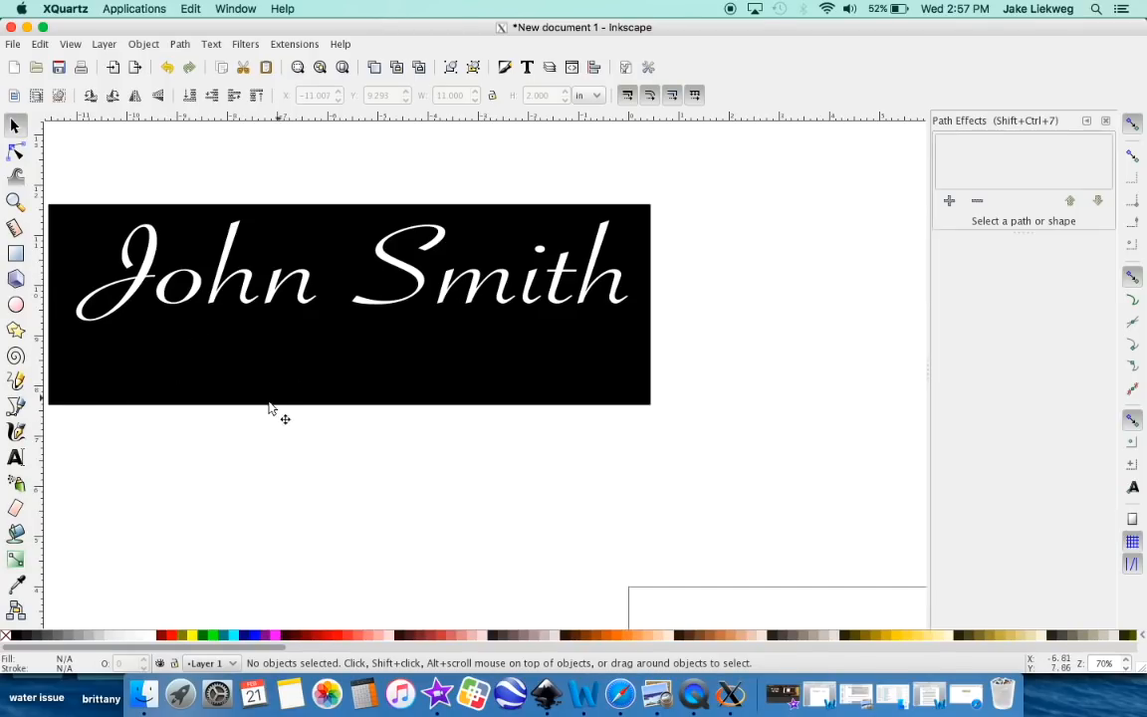
pyautogui.click(15, 458)
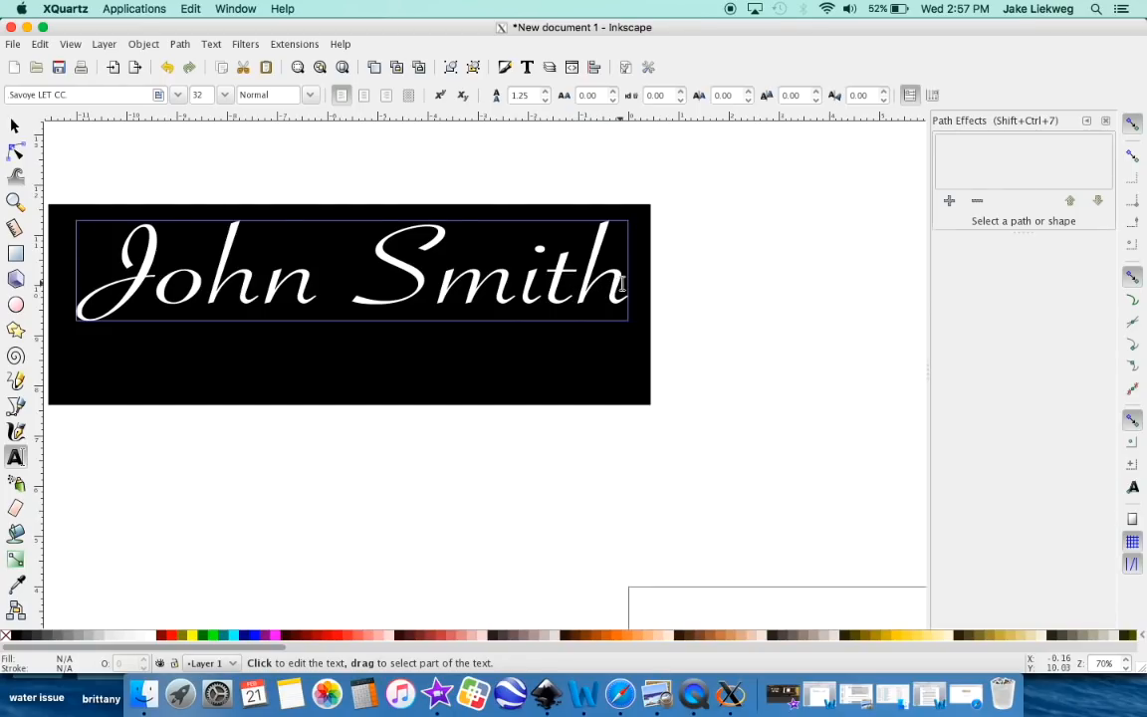
pyautogui.moveTo(623, 283); pyautogui.dragTo(107, 270)
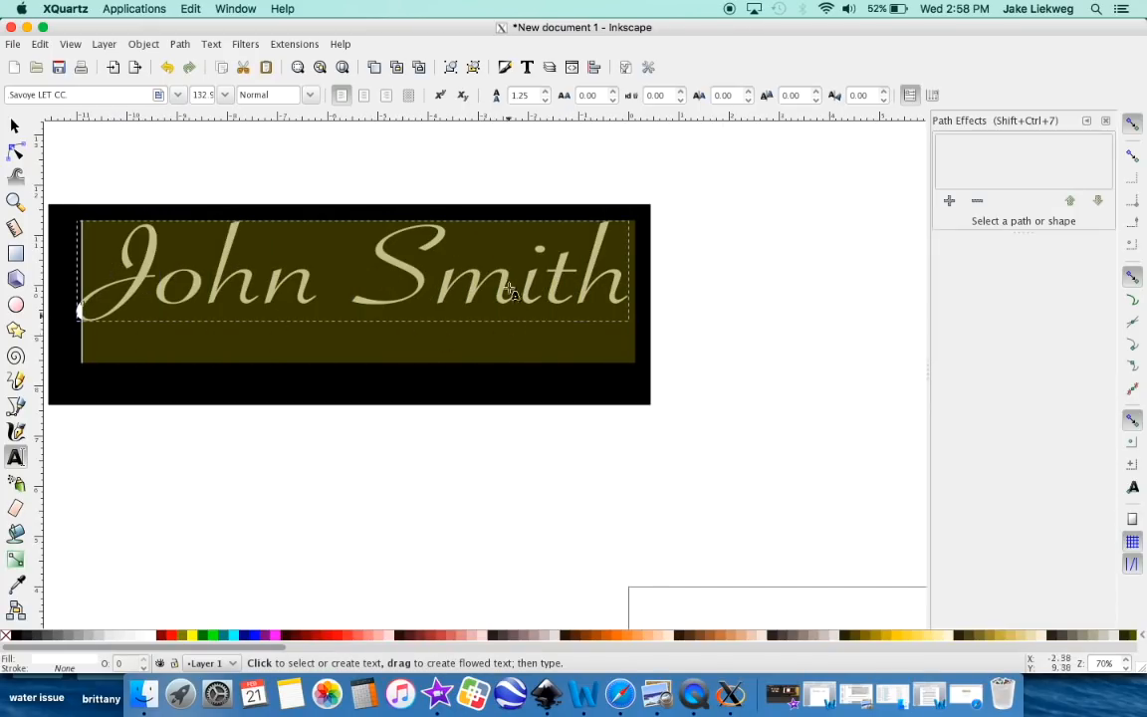
# In Text and Font, set the font size to 22.
pyautogui.click(209, 45)
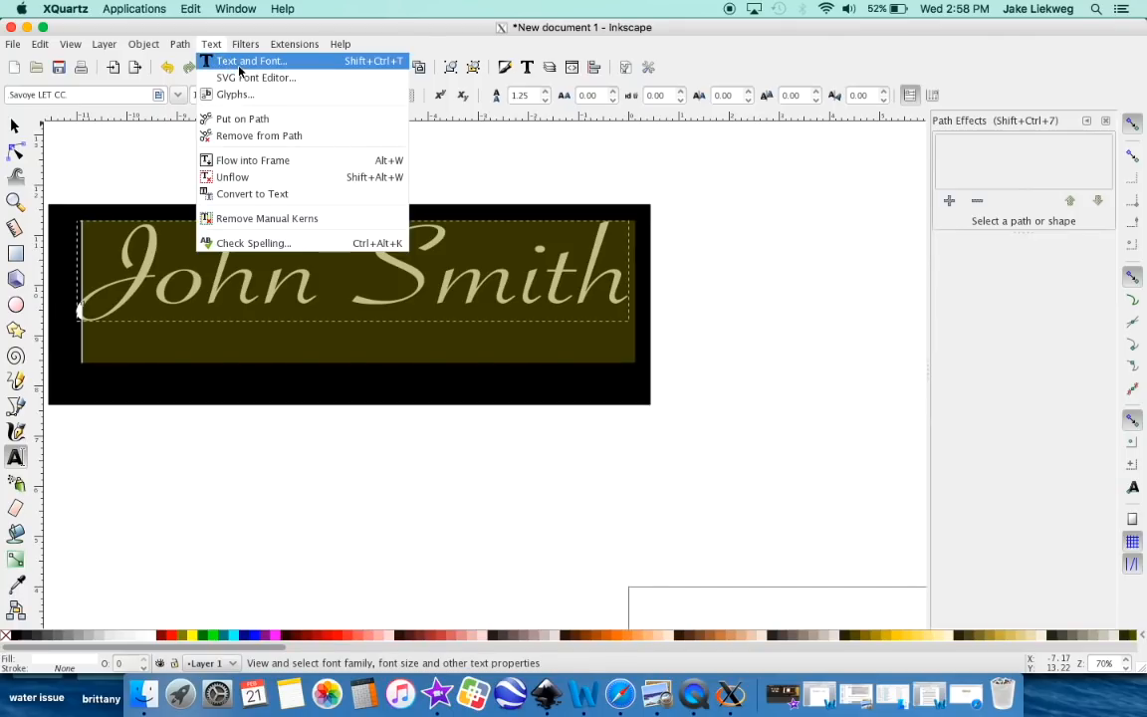
pyautogui.click(244, 62)
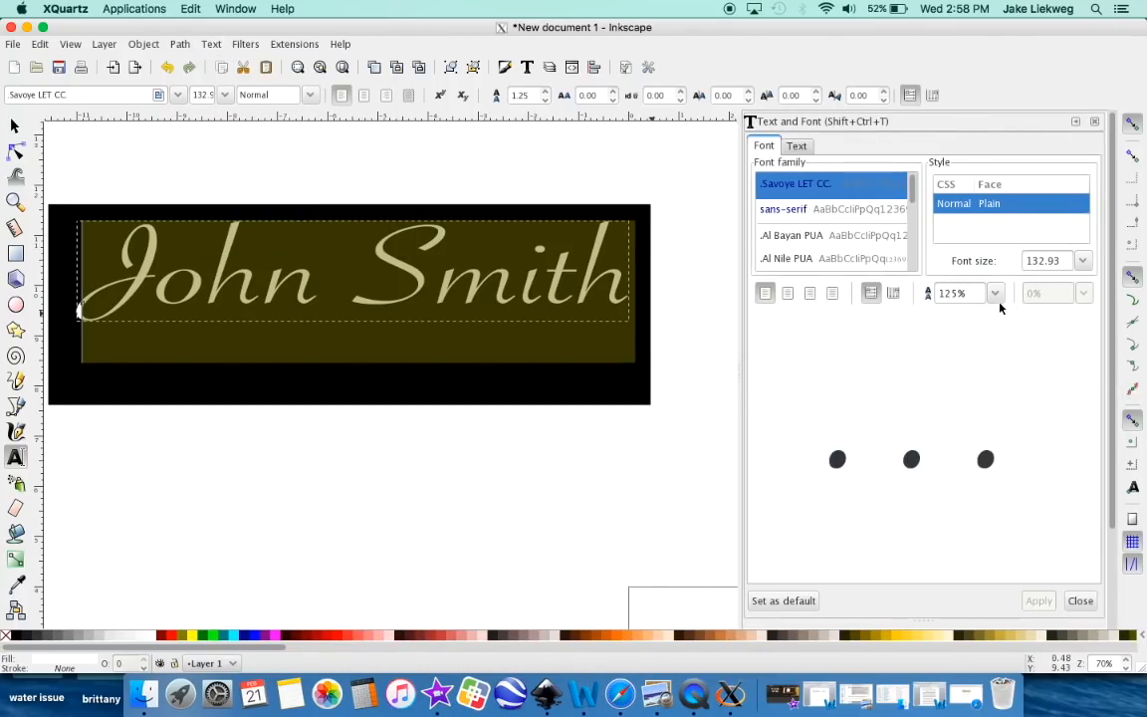
pyautogui.click(1082, 260)
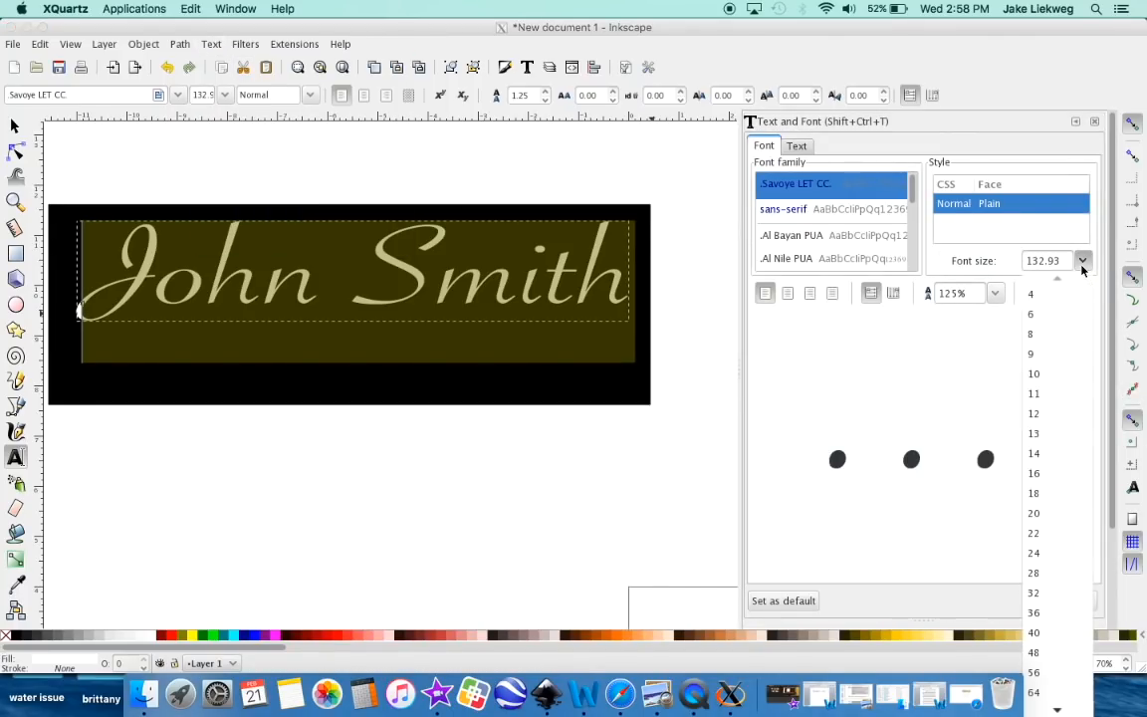
pyautogui.click(1038, 533)
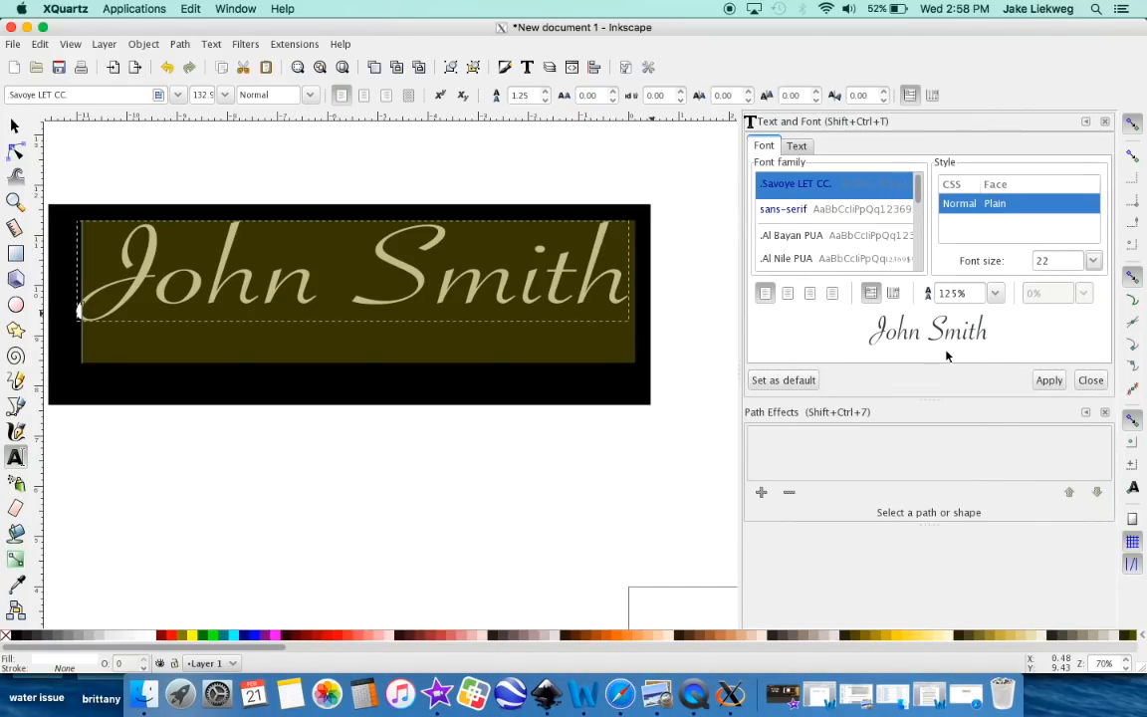
# Browse the font list and apply Beirut PUA Bold to the name text.
pyautogui.click(825, 234)
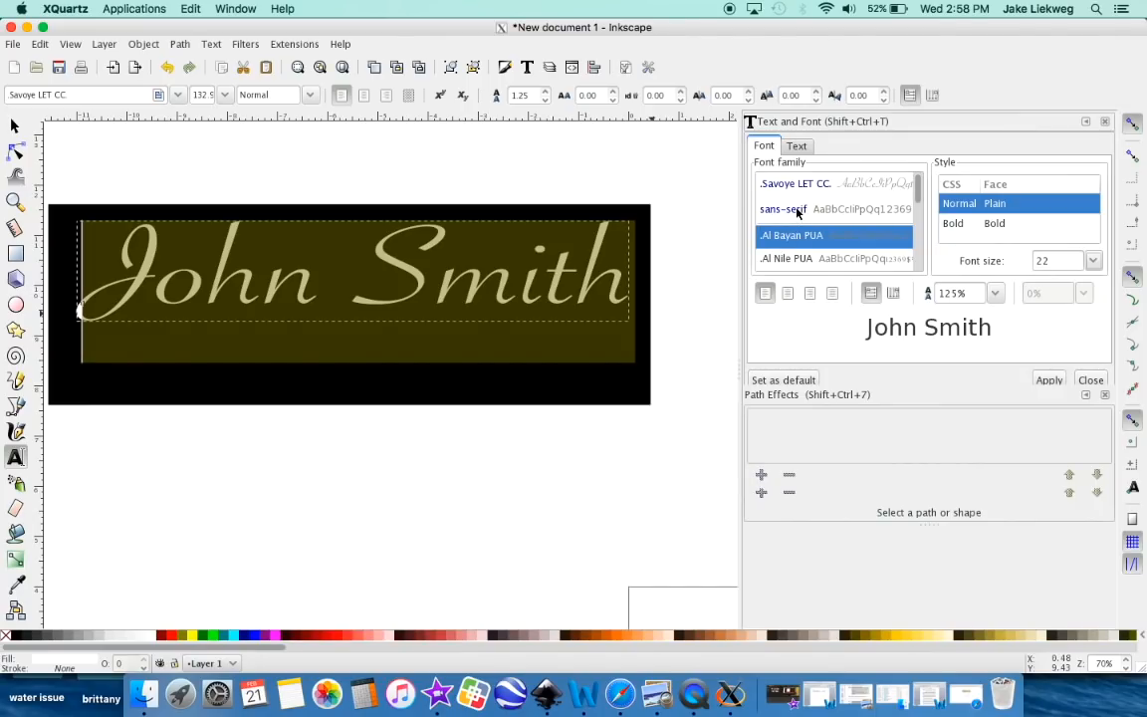
pyautogui.click(795, 260)
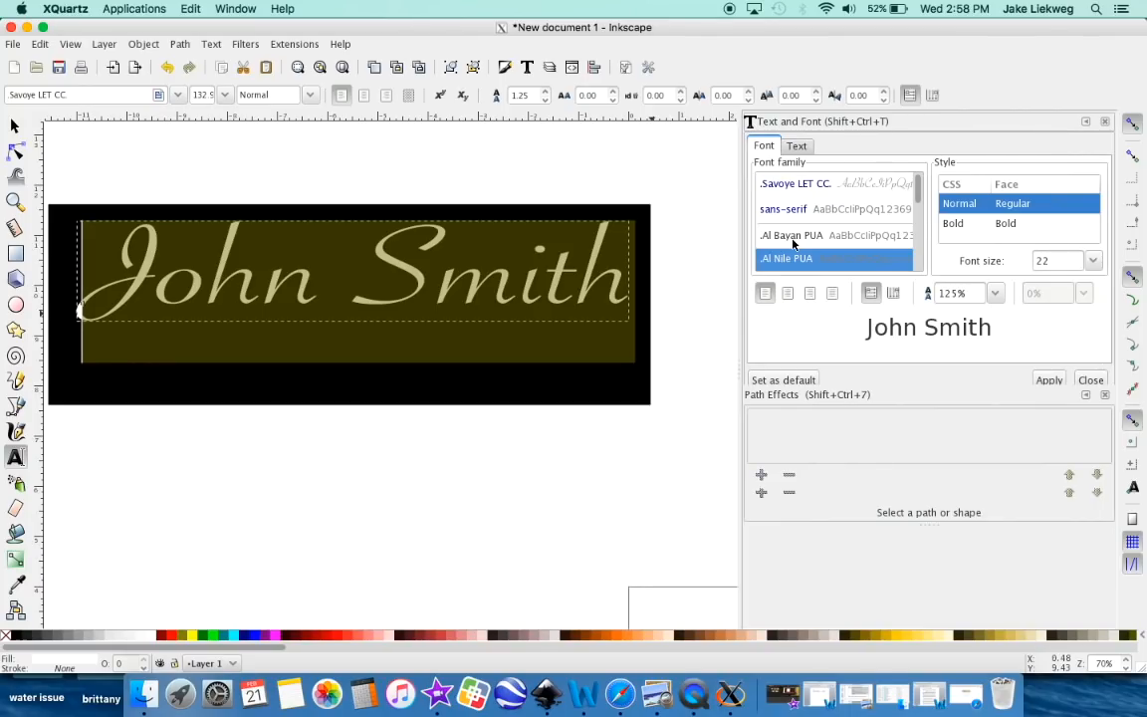
pyautogui.press('Down')
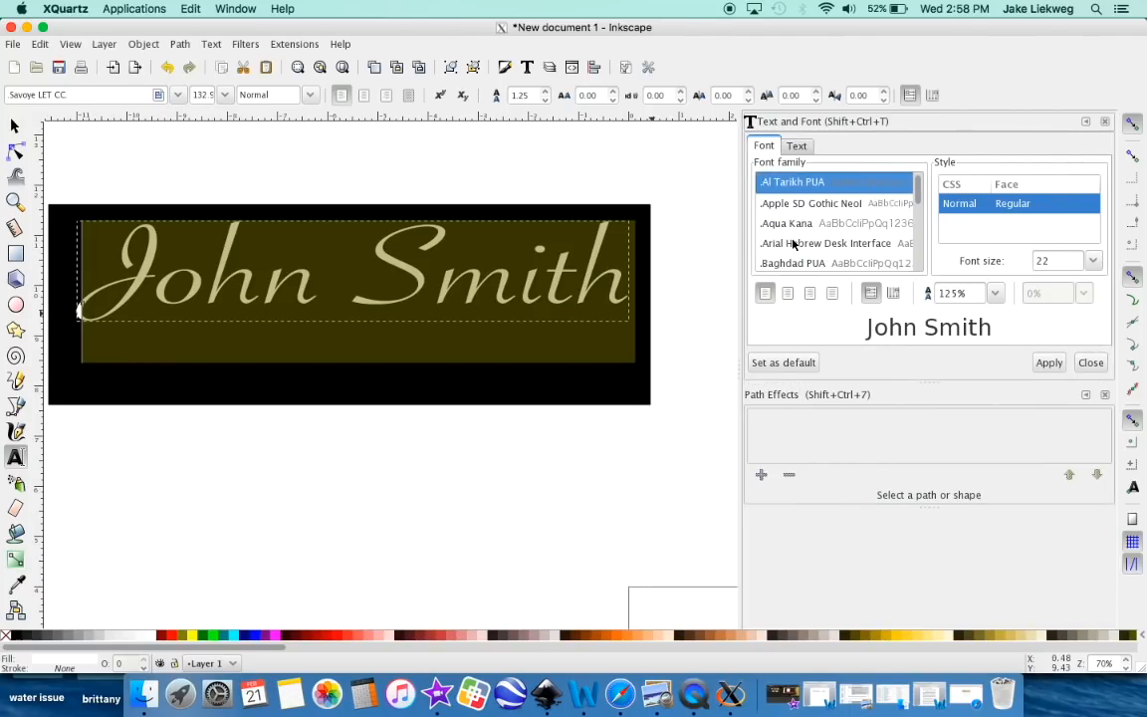
pyautogui.press('Down')
pyautogui.press('Down')
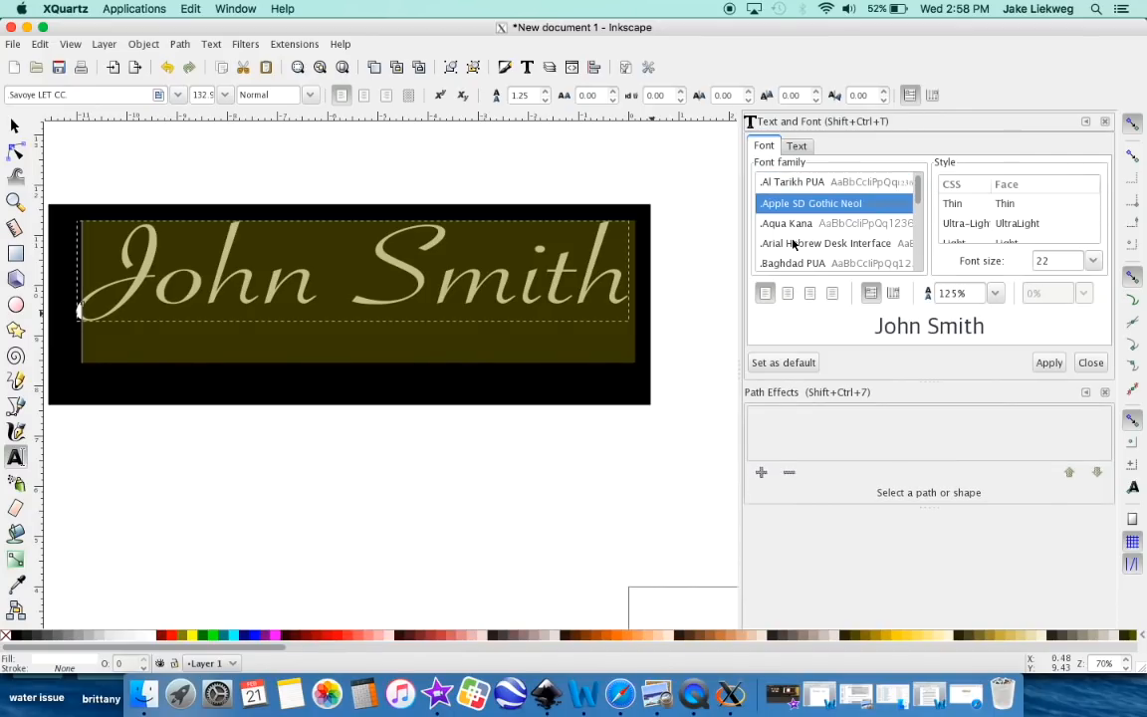
pyautogui.press('Down')
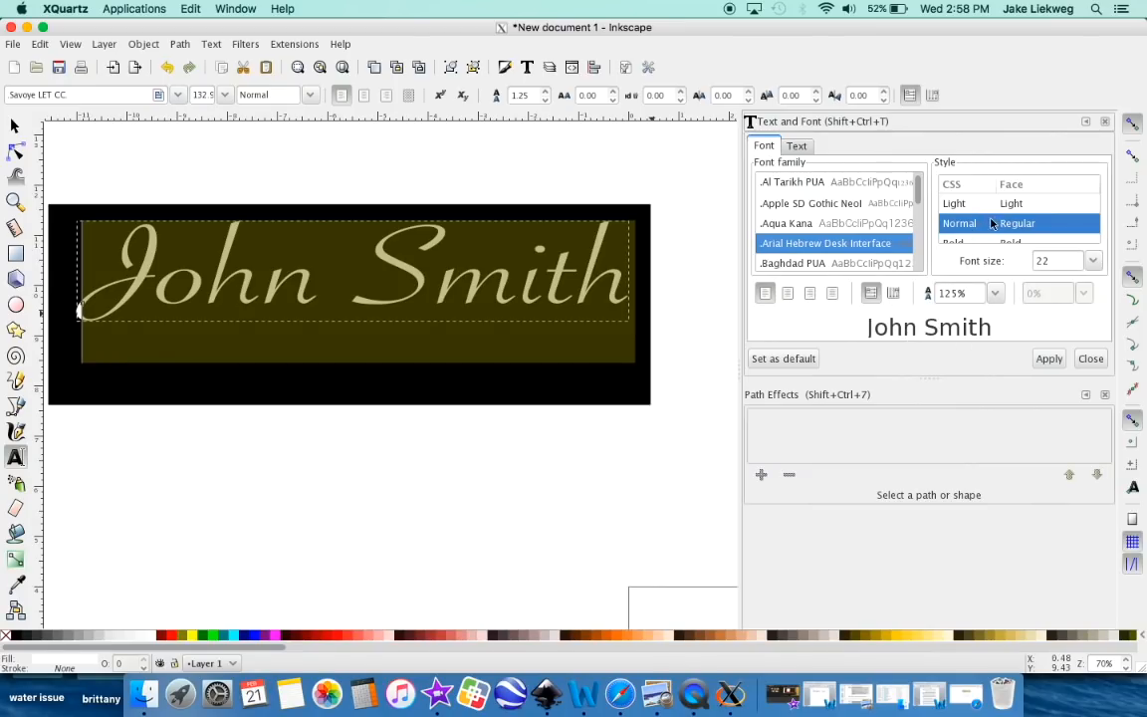
pyautogui.press('Down')
pyautogui.press('Down')
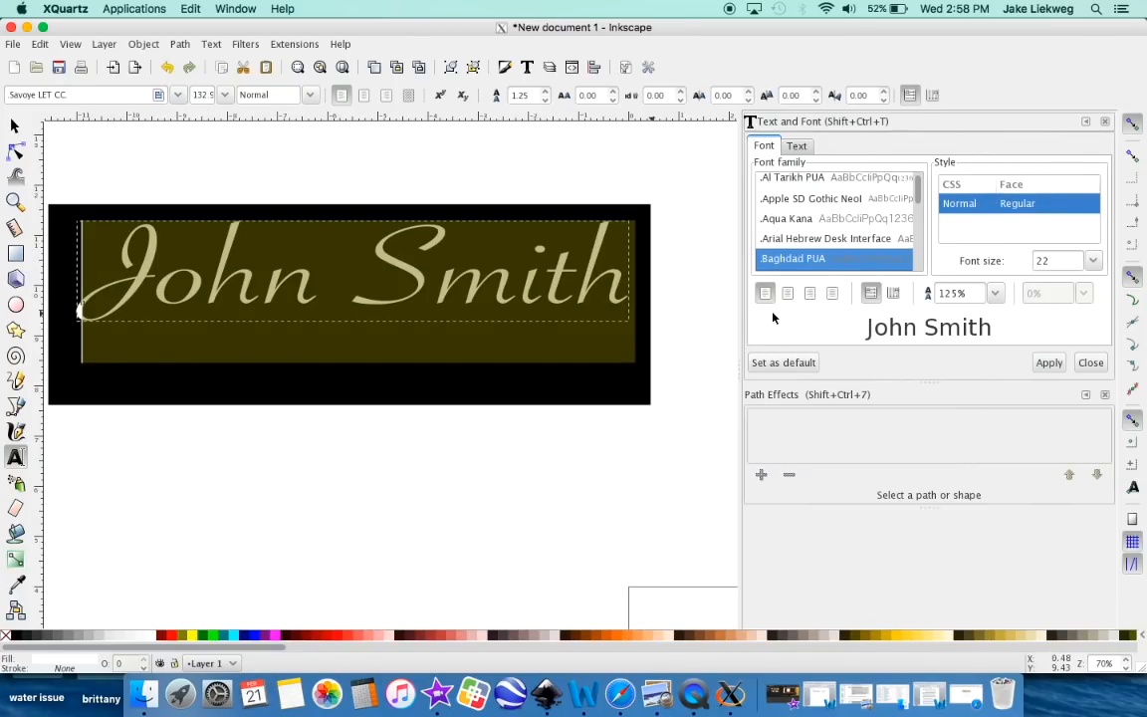
pyautogui.press('Down')
pyautogui.press('Down')
pyautogui.press('Down')
pyautogui.press('Down')
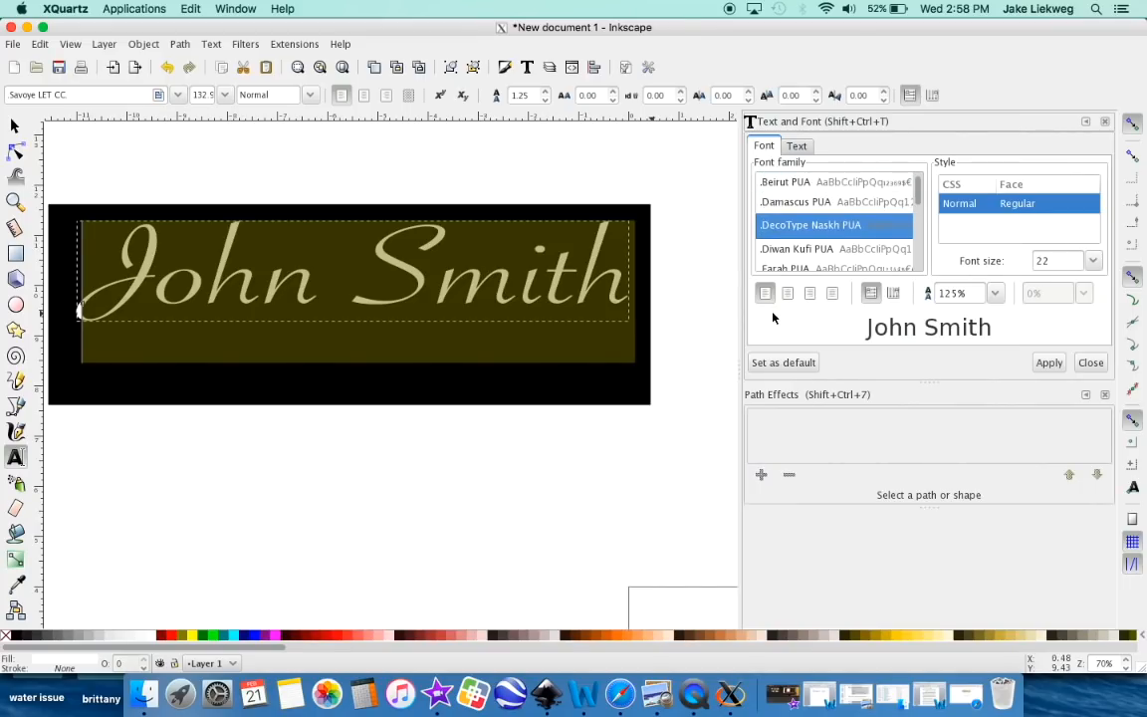
pyautogui.press('Down')
pyautogui.press('Down')
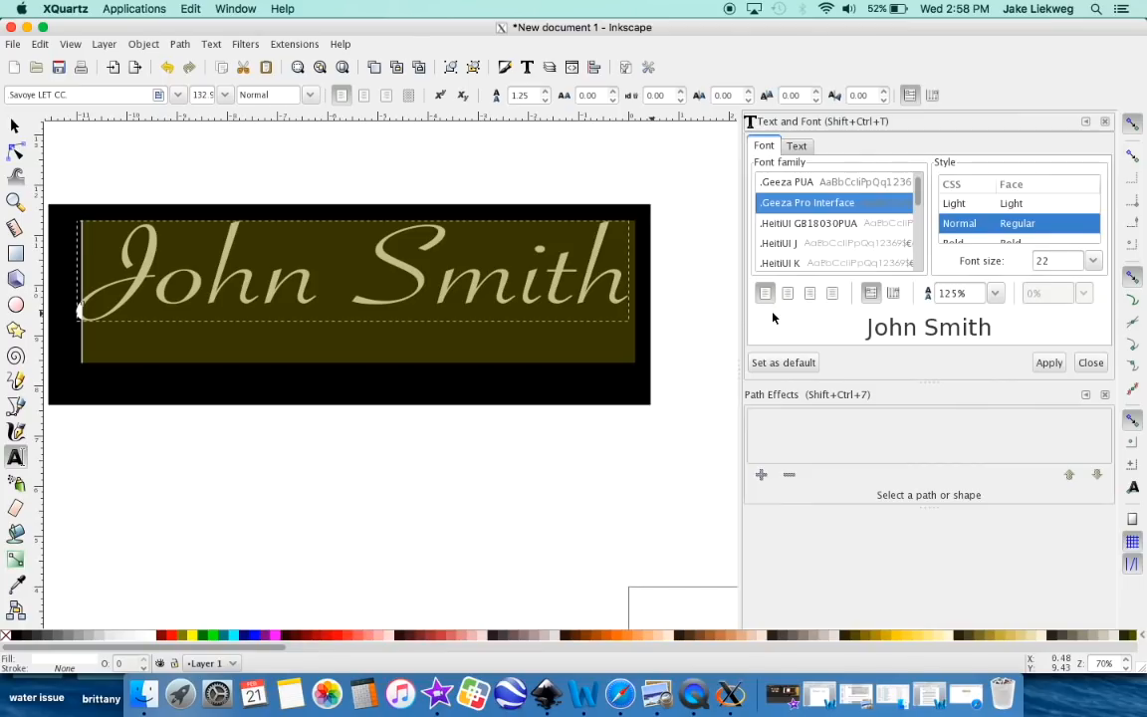
pyautogui.press('Up')
pyautogui.press('Up')
pyautogui.press('Up')
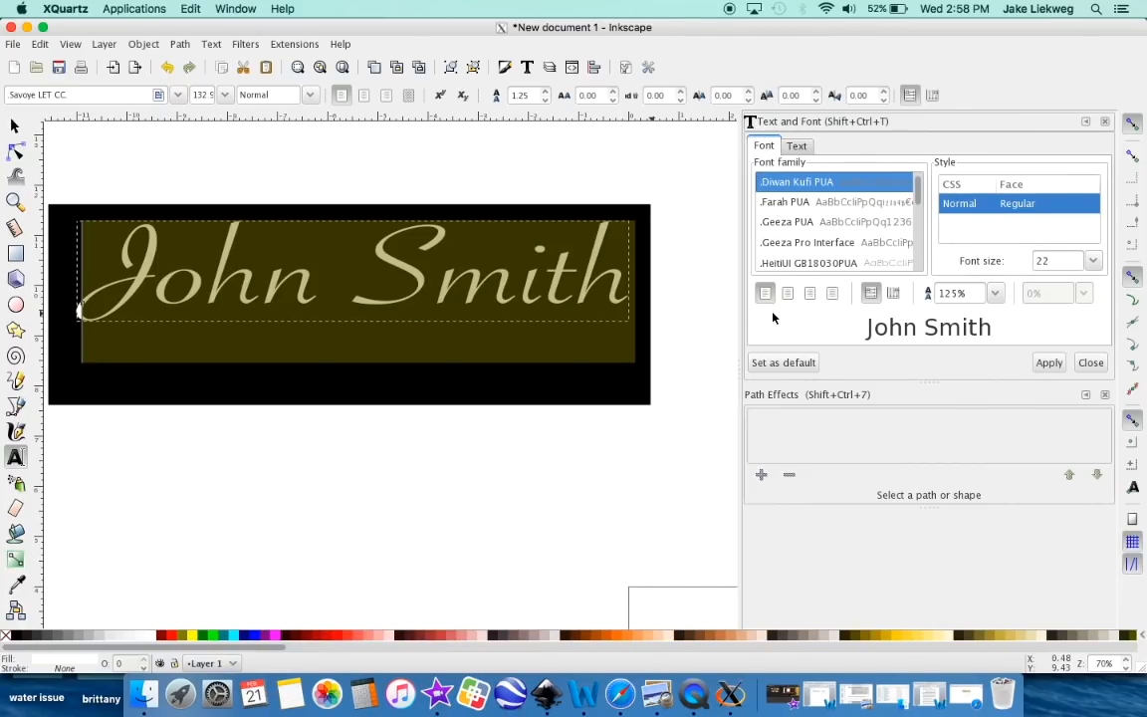
pyautogui.press('Up')
pyautogui.press('Up')
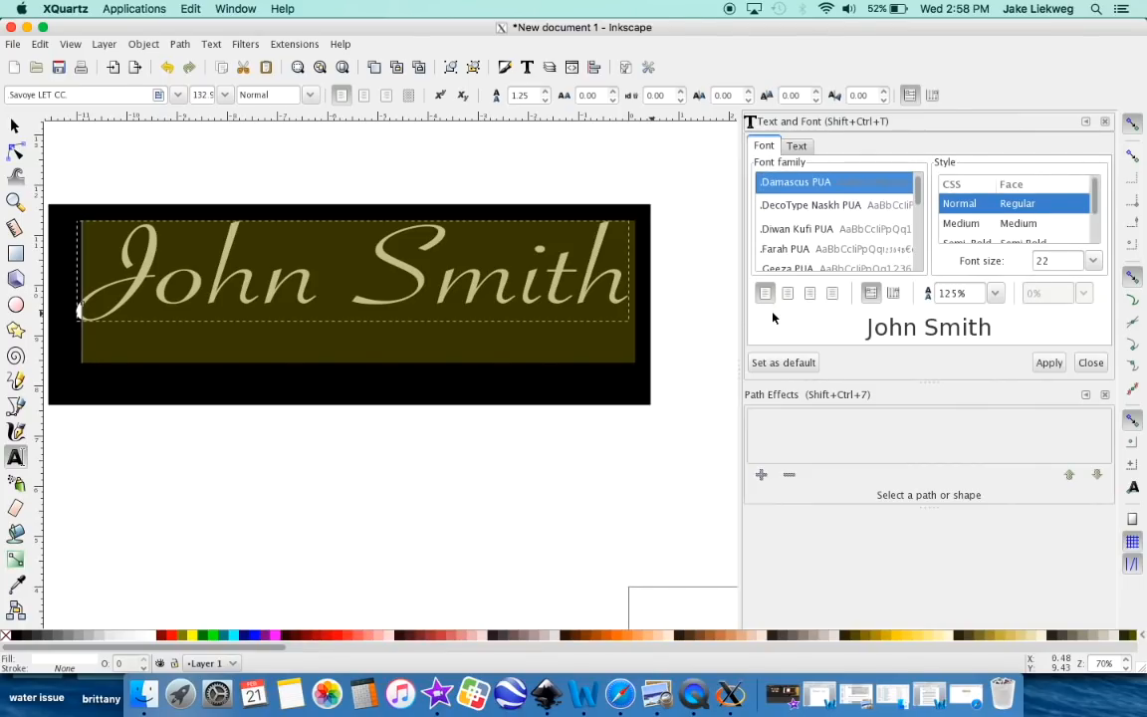
pyautogui.press('Up')
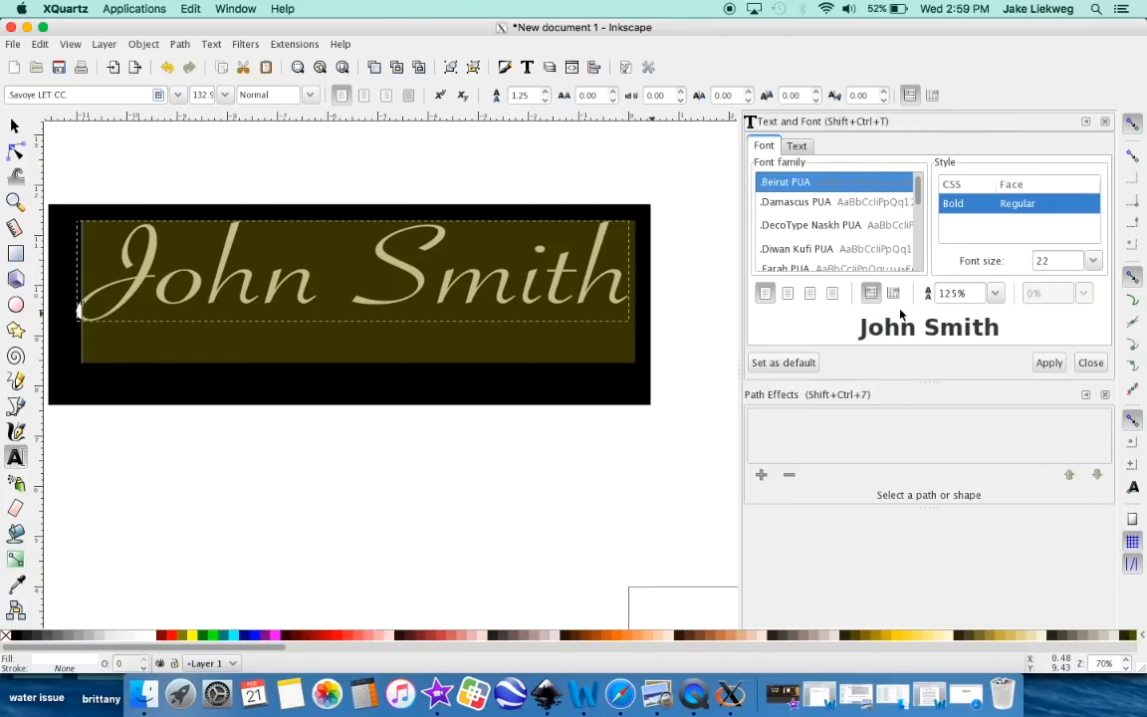
pyautogui.click(1048, 365)
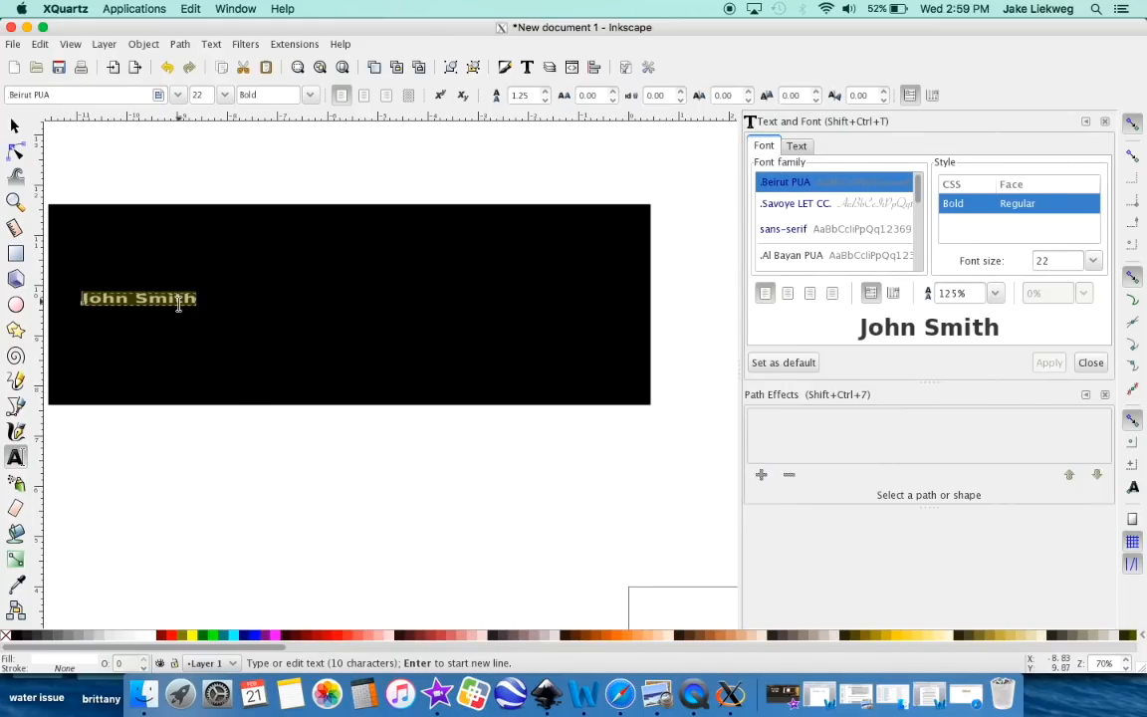
# Stretch the bold name text to 11 × 2 in and nudge it into place on the plate.
pyautogui.click(1105, 121)
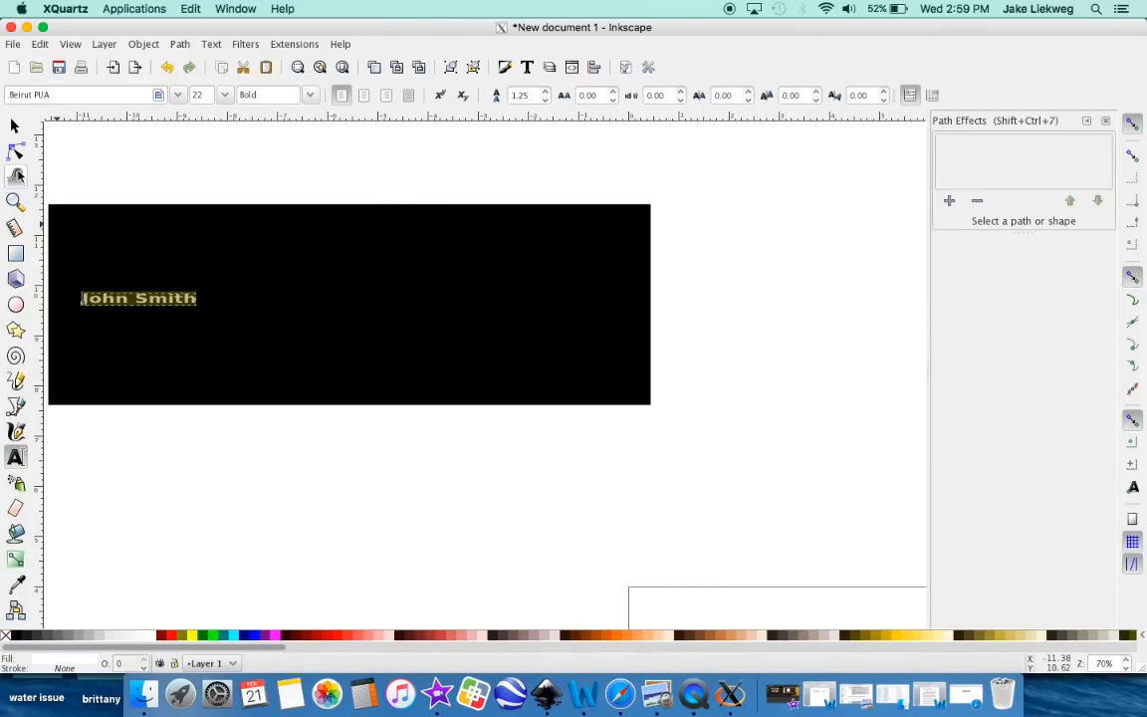
pyautogui.click(16, 128)
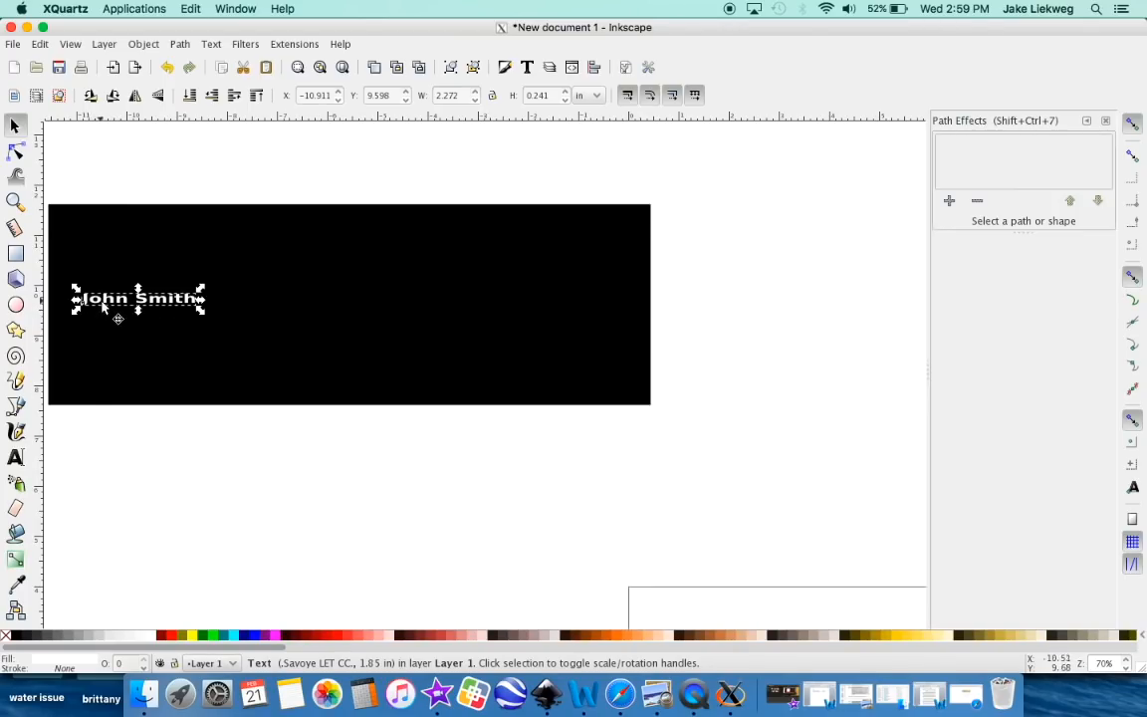
pyautogui.doubleClick(446, 95)
pyautogui.write('11')
pyautogui.press('Return')
pyautogui.click(530, 96)
pyautogui.write('2')
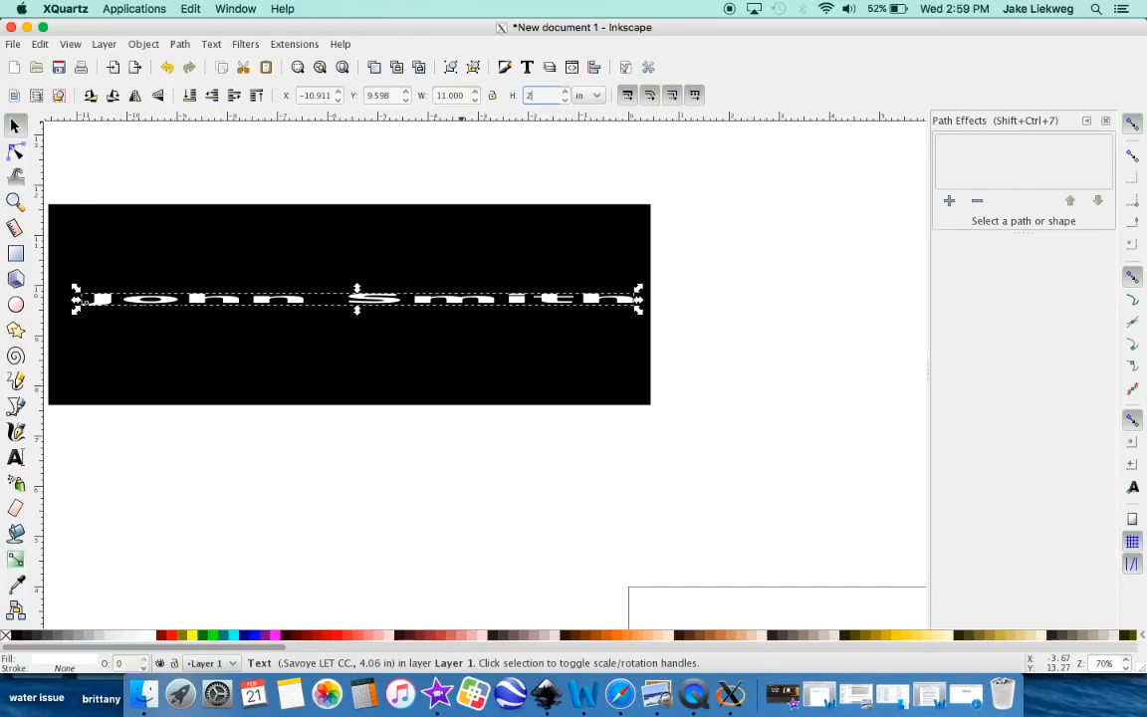
pyautogui.press('Return')
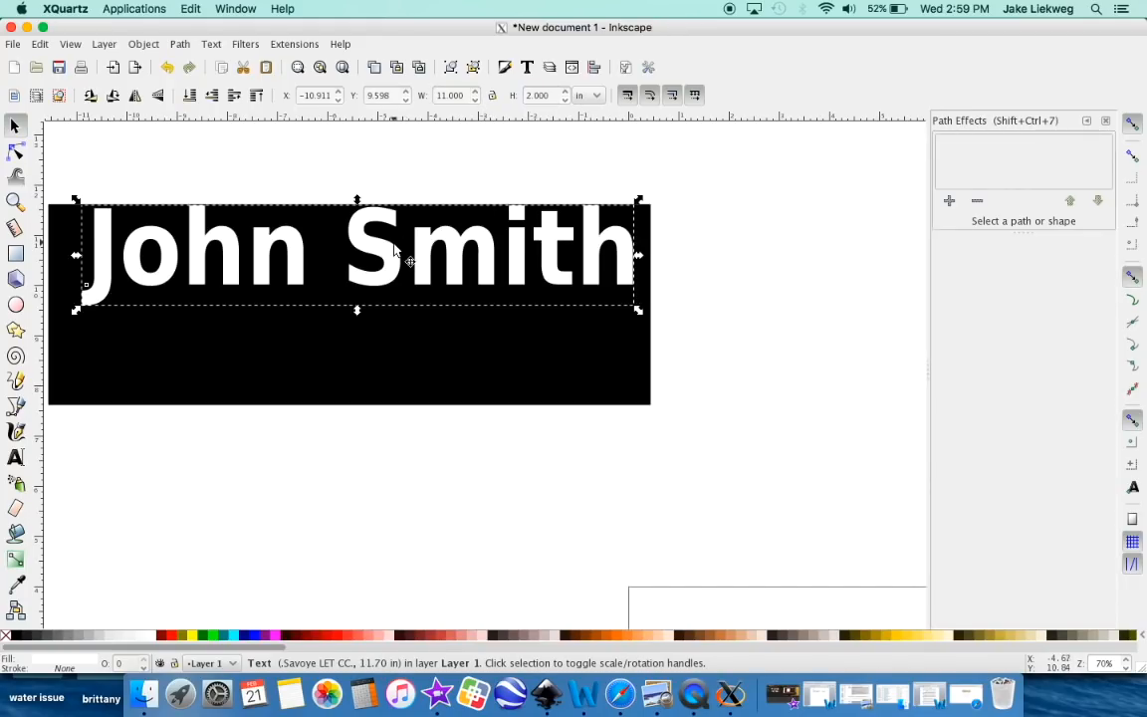
pyautogui.moveTo(387, 259); pyautogui.dragTo(380, 273)
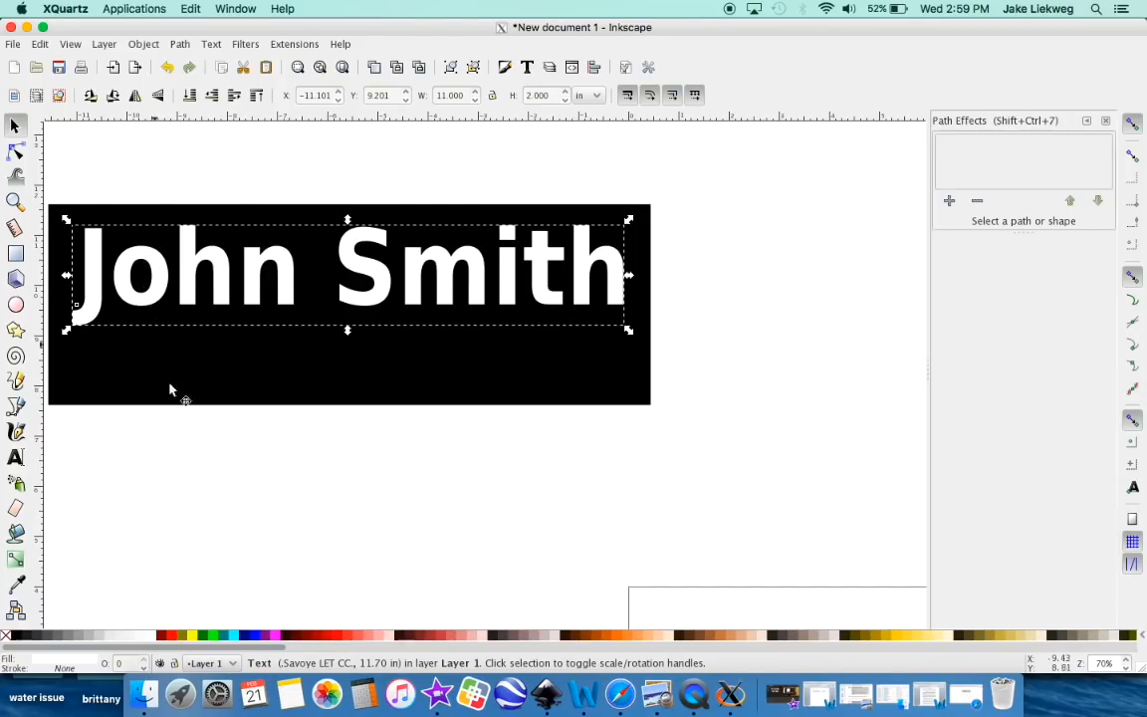
pyautogui.click(189, 441)
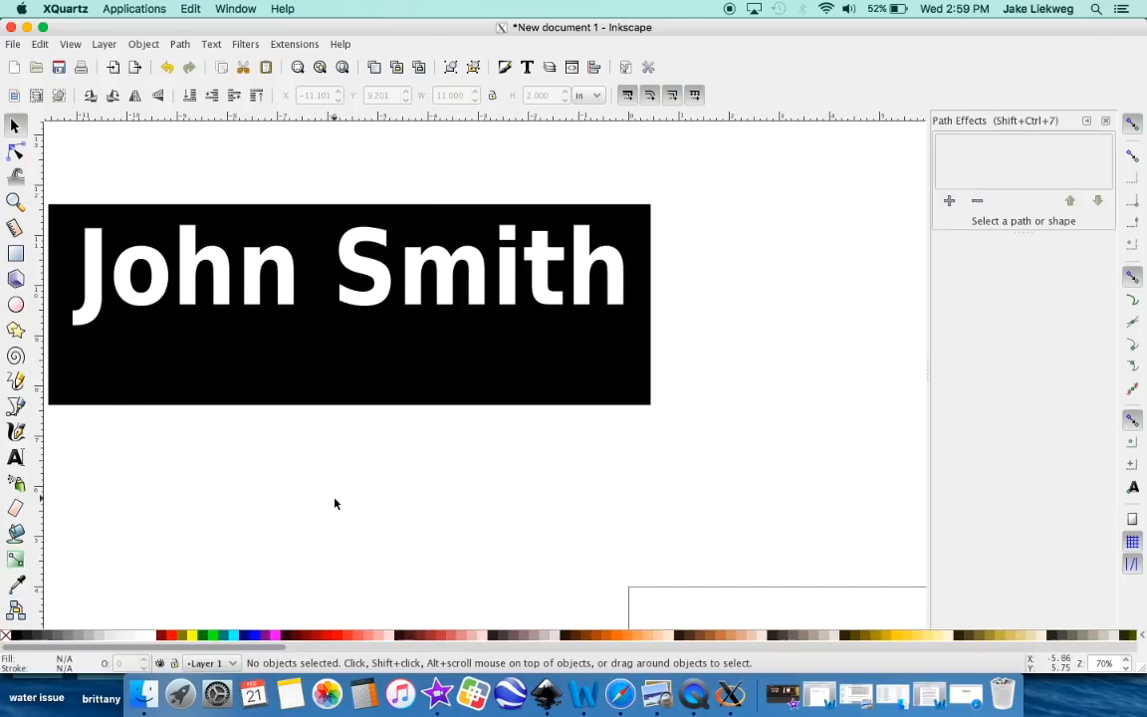
# Undo an accidental plate move, then rubber-band select both the plate and the name text.
pyautogui.click(209, 351)
pyautogui.moveTo(209, 350); pyautogui.dragTo(333, 376)
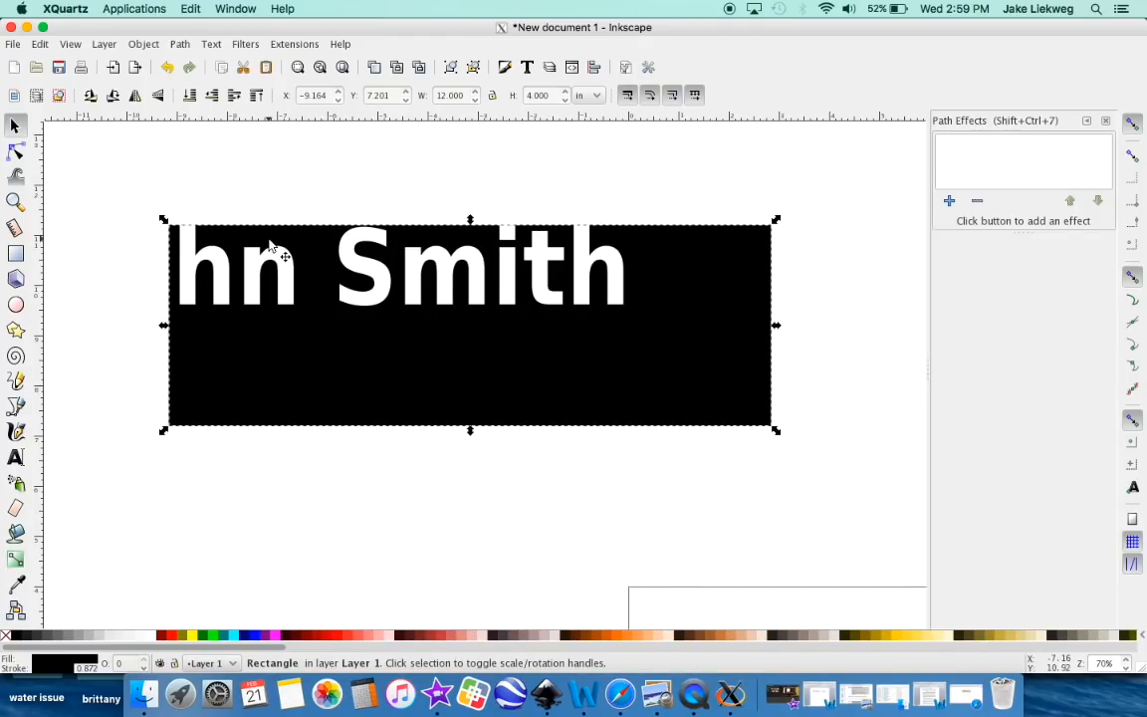
pyautogui.click(167, 69)
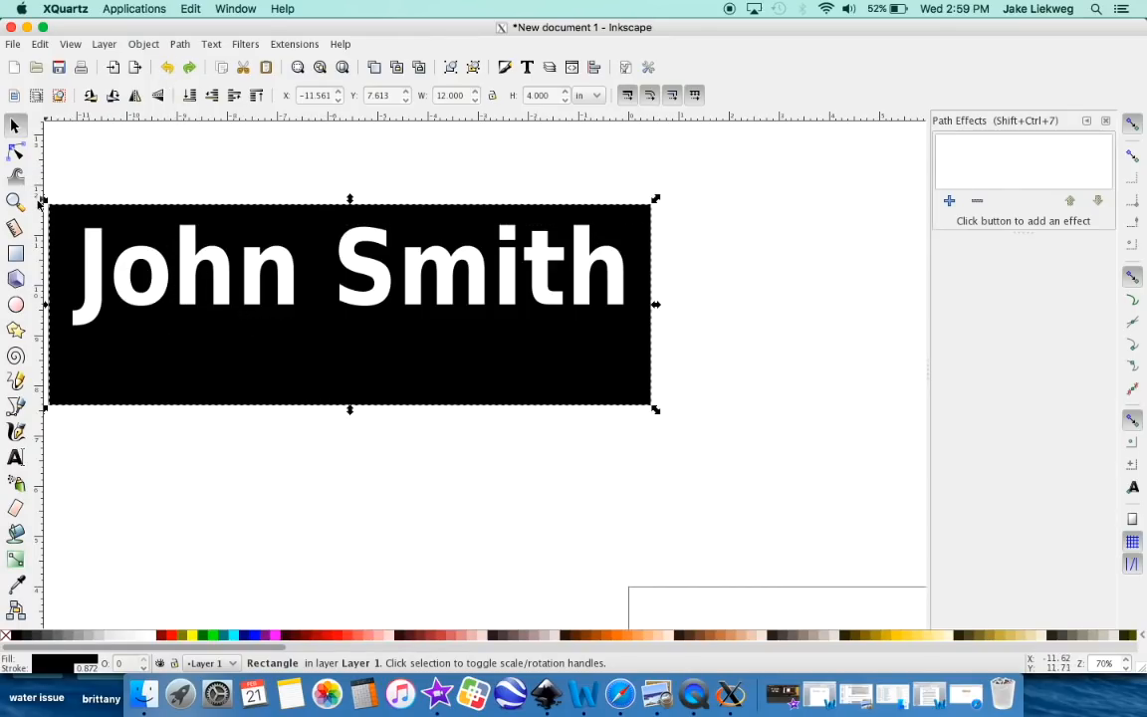
pyautogui.scroll(-4, 64, 212)
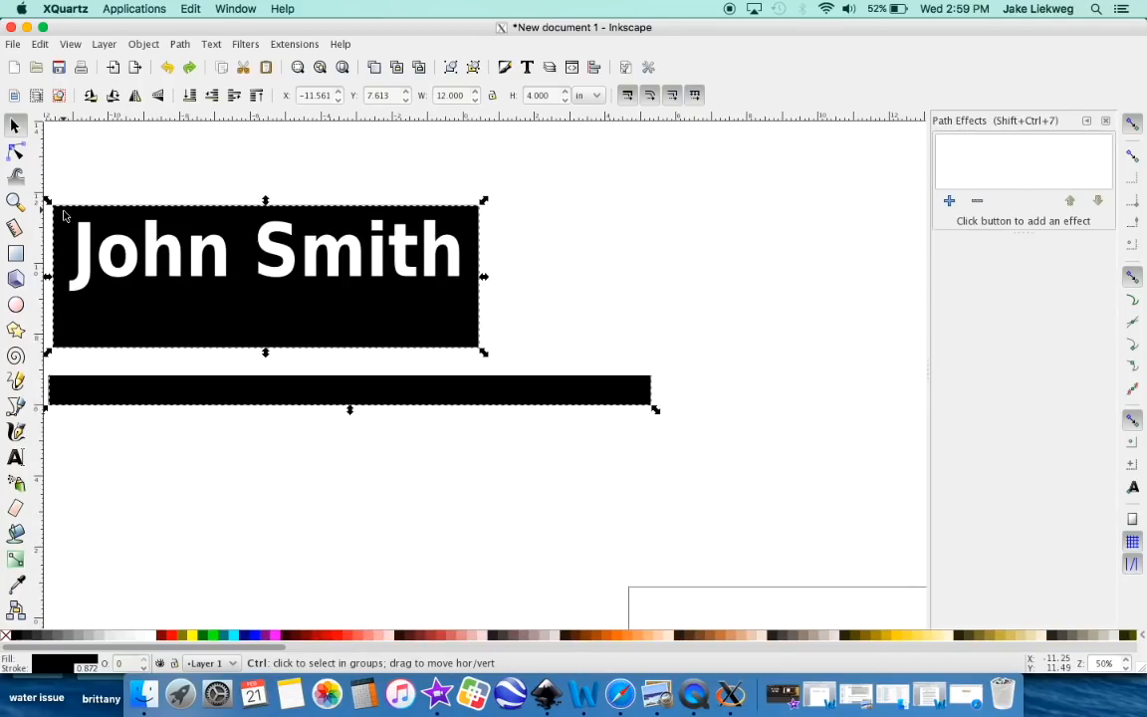
pyautogui.click(50, 183)
pyautogui.moveTo(49, 181); pyautogui.dragTo(233, 280)
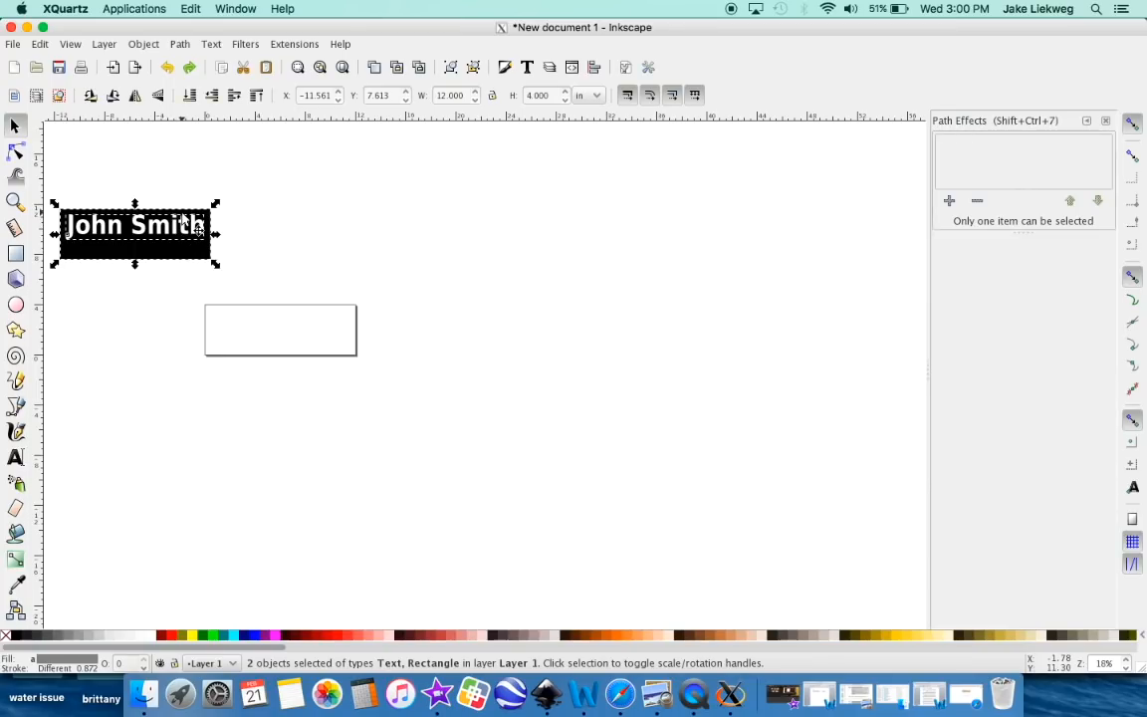
# Group the plate and name text, drag the group to the right, and deselect it.
pyautogui.click(179, 45)
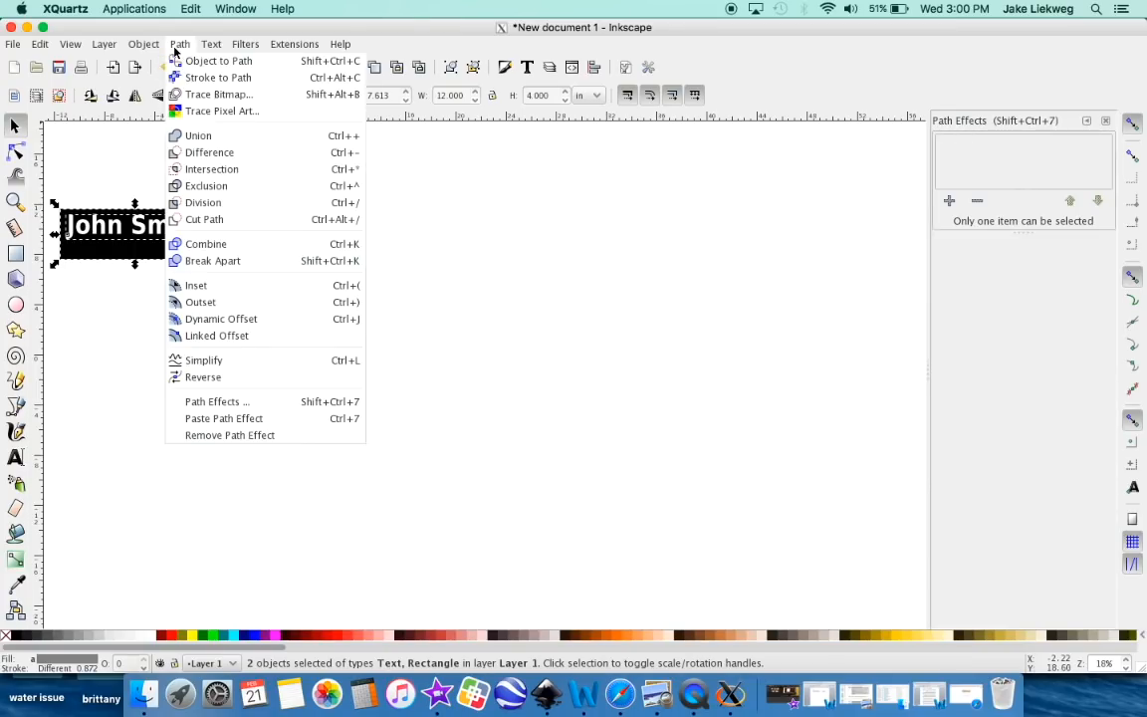
pyautogui.moveTo(155, 50)
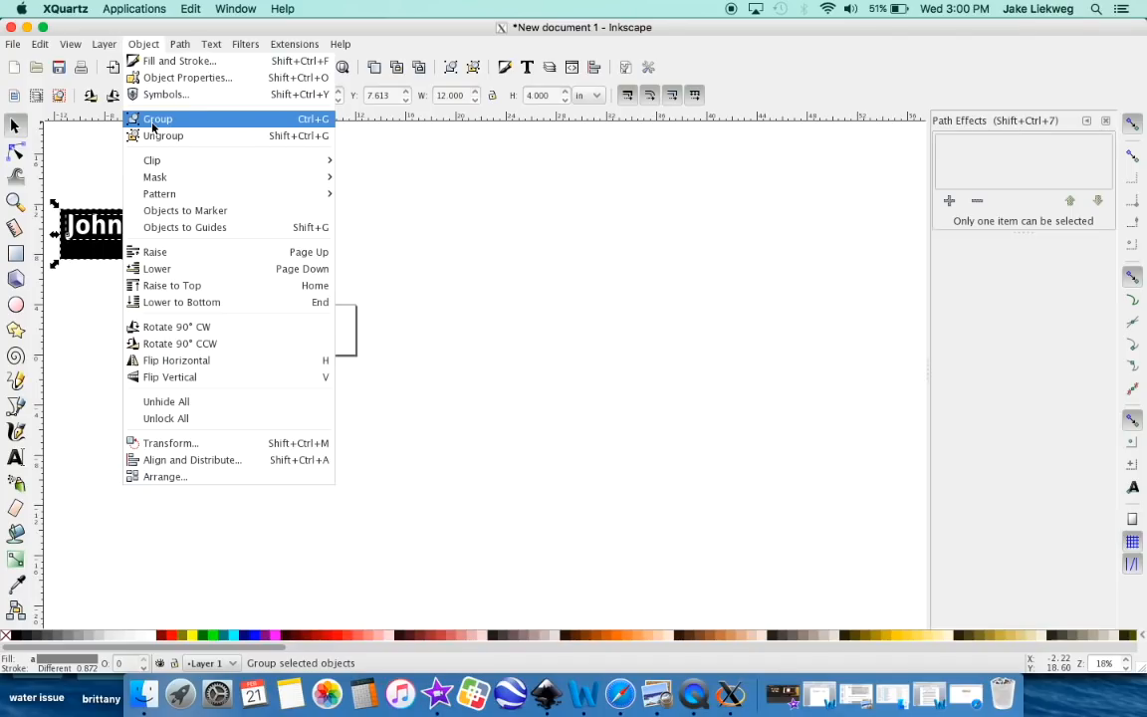
pyautogui.click(153, 124)
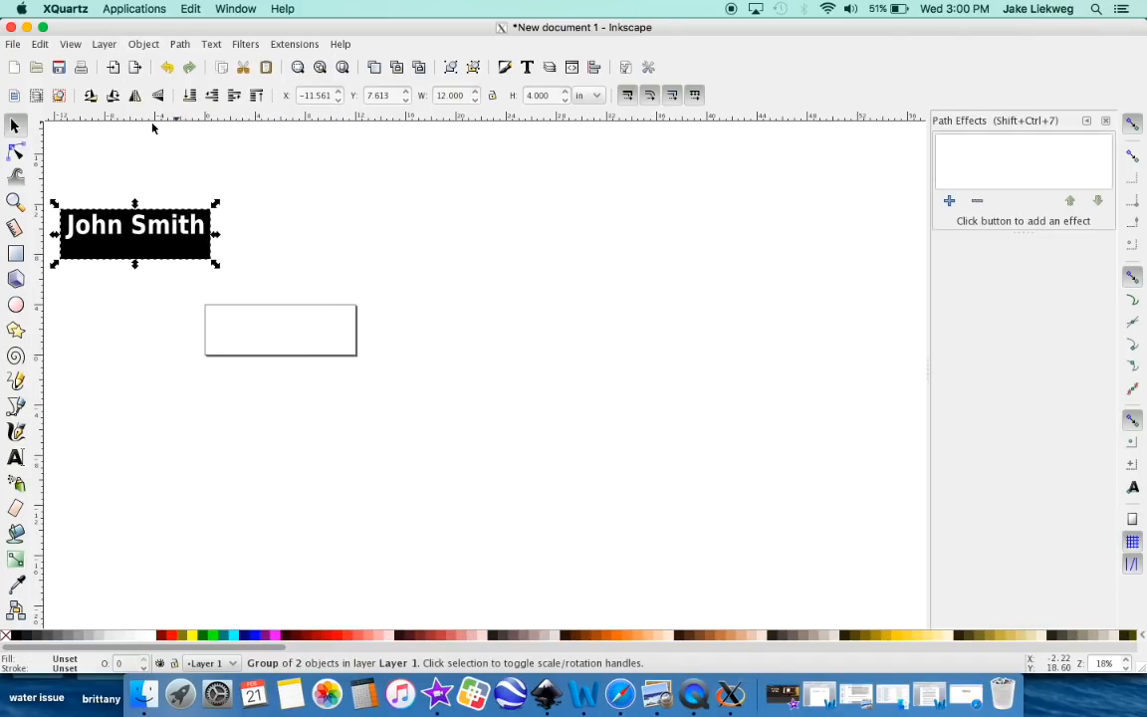
pyautogui.moveTo(113, 248); pyautogui.dragTo(504, 412)
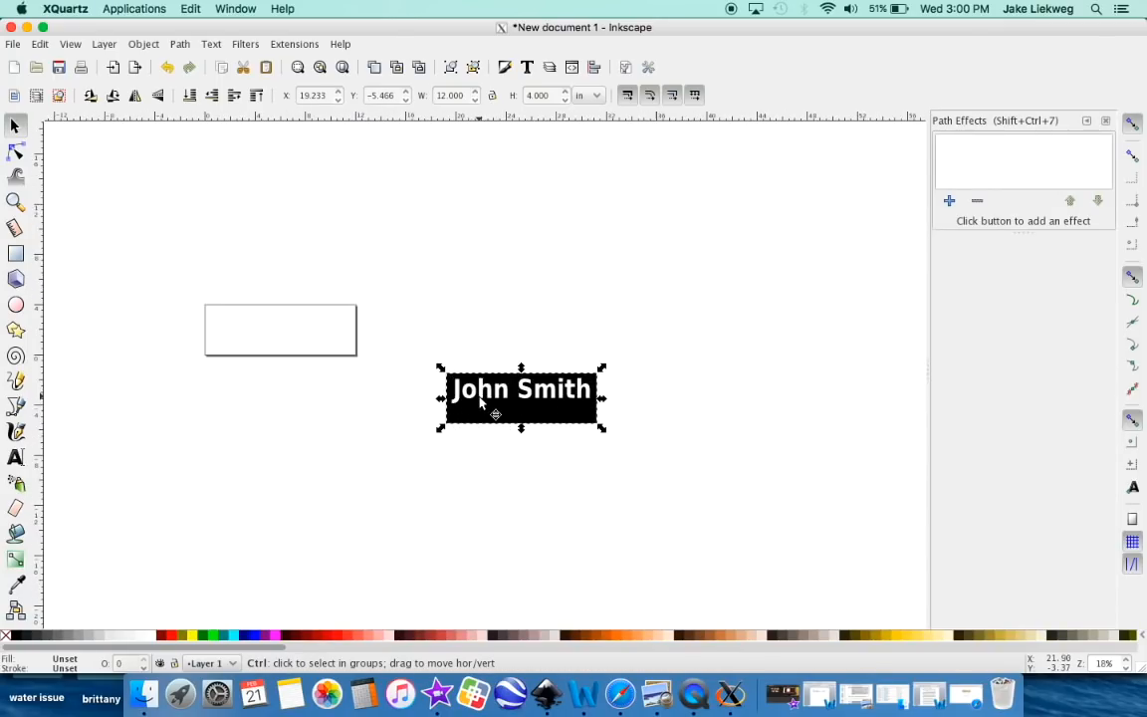
pyautogui.scroll(4, 488, 403)
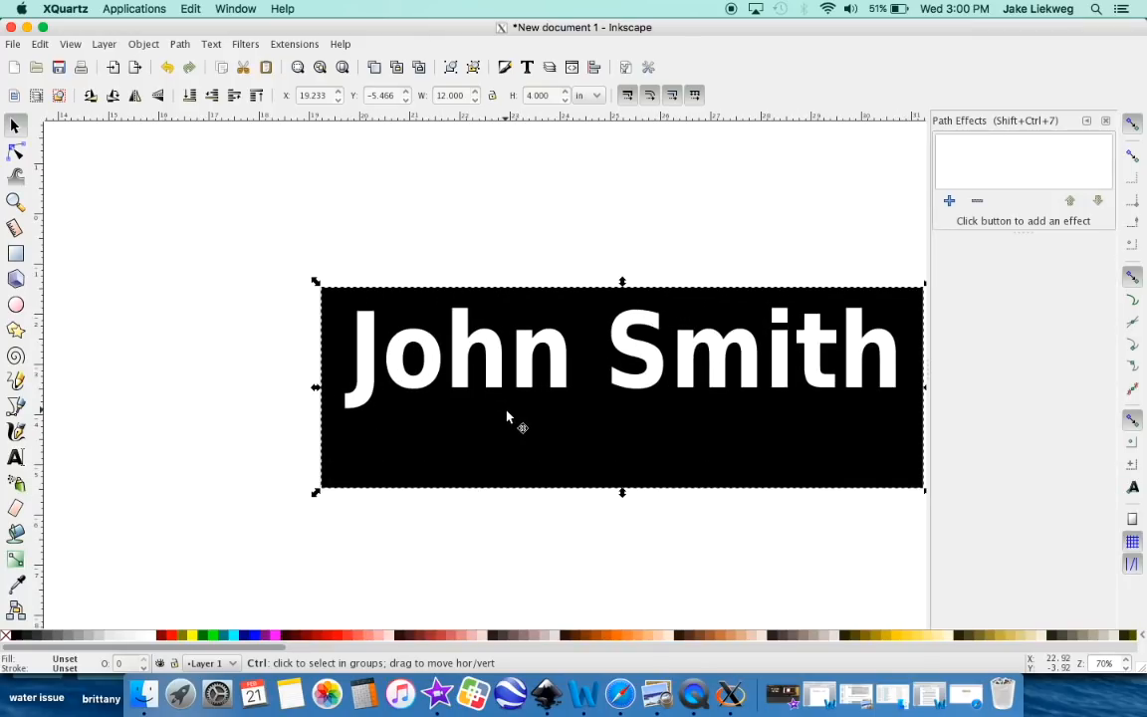
pyautogui.scroll(-1, 507, 417)
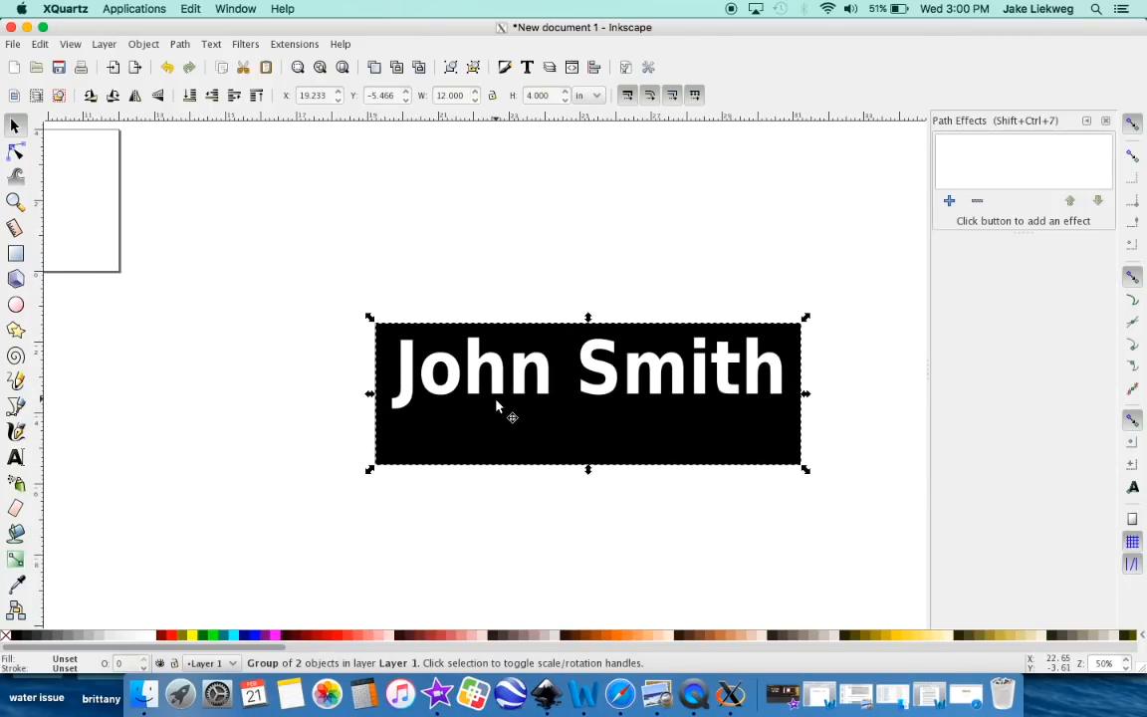
pyautogui.click(408, 281)
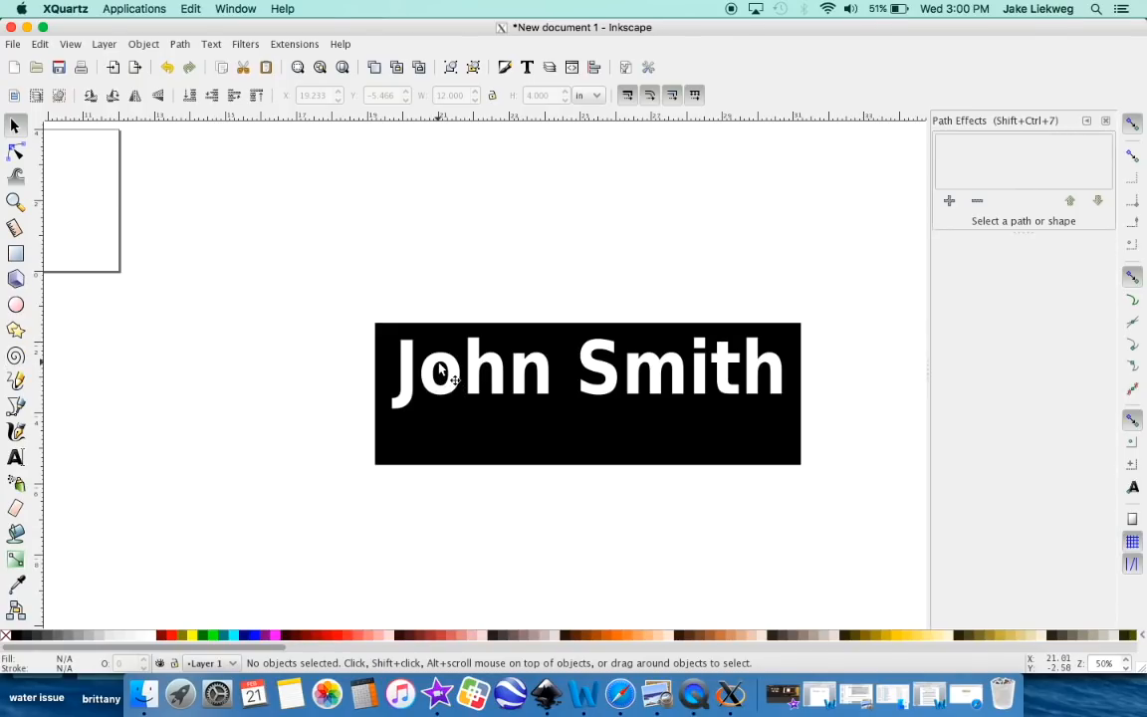
pyautogui.click(19, 257)
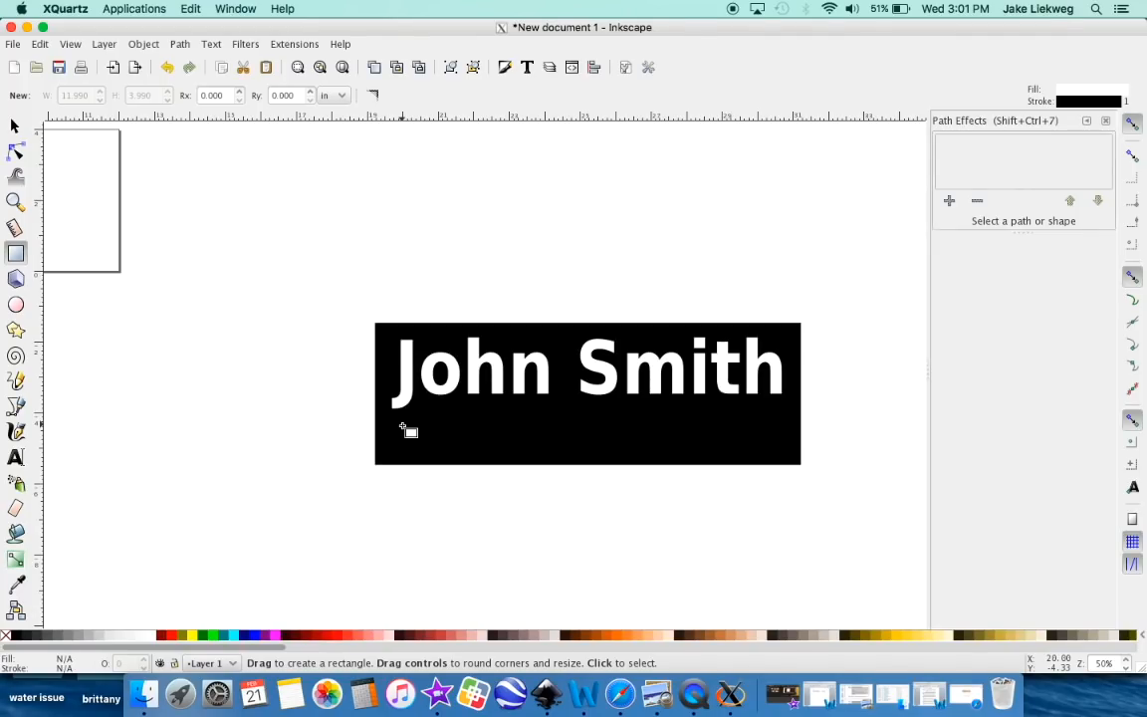
pyautogui.moveTo(402, 426); pyautogui.dragTo(455, 444)
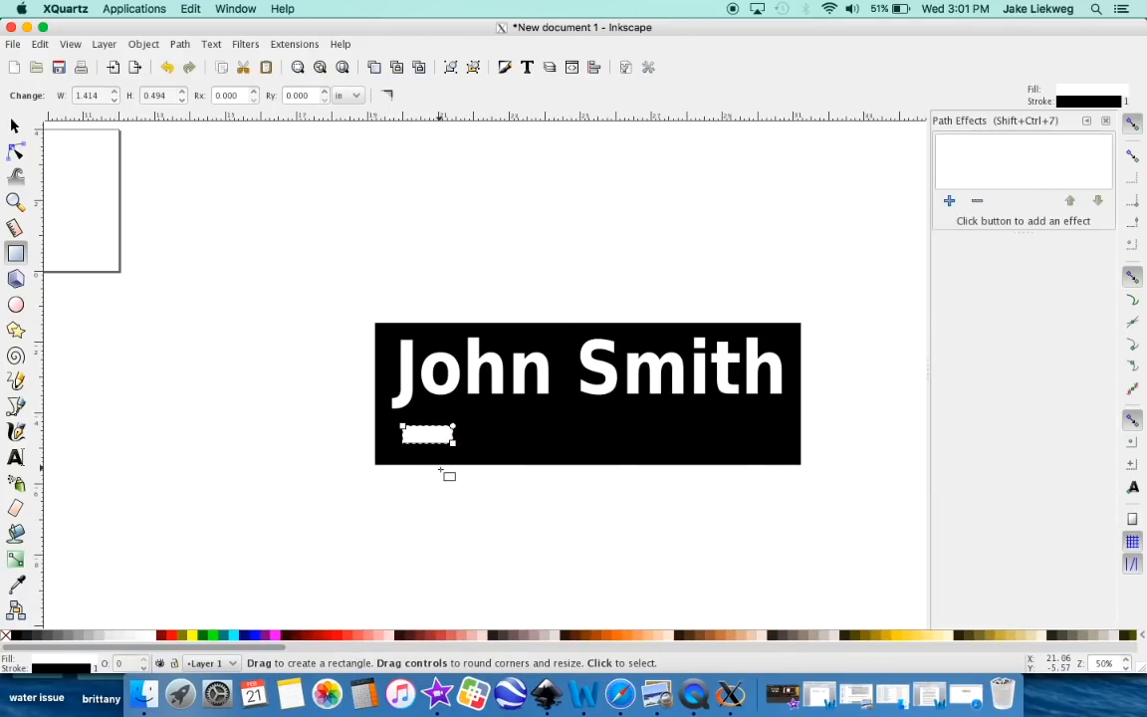
pyautogui.click(15, 126)
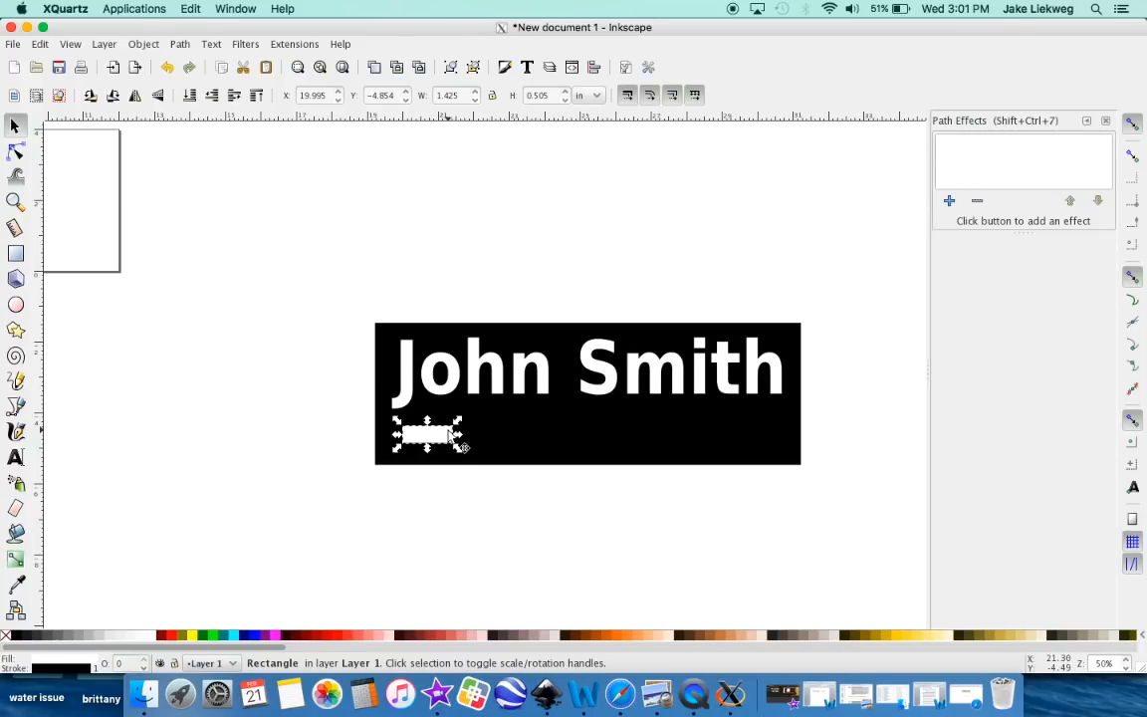
pyautogui.press('Delete')
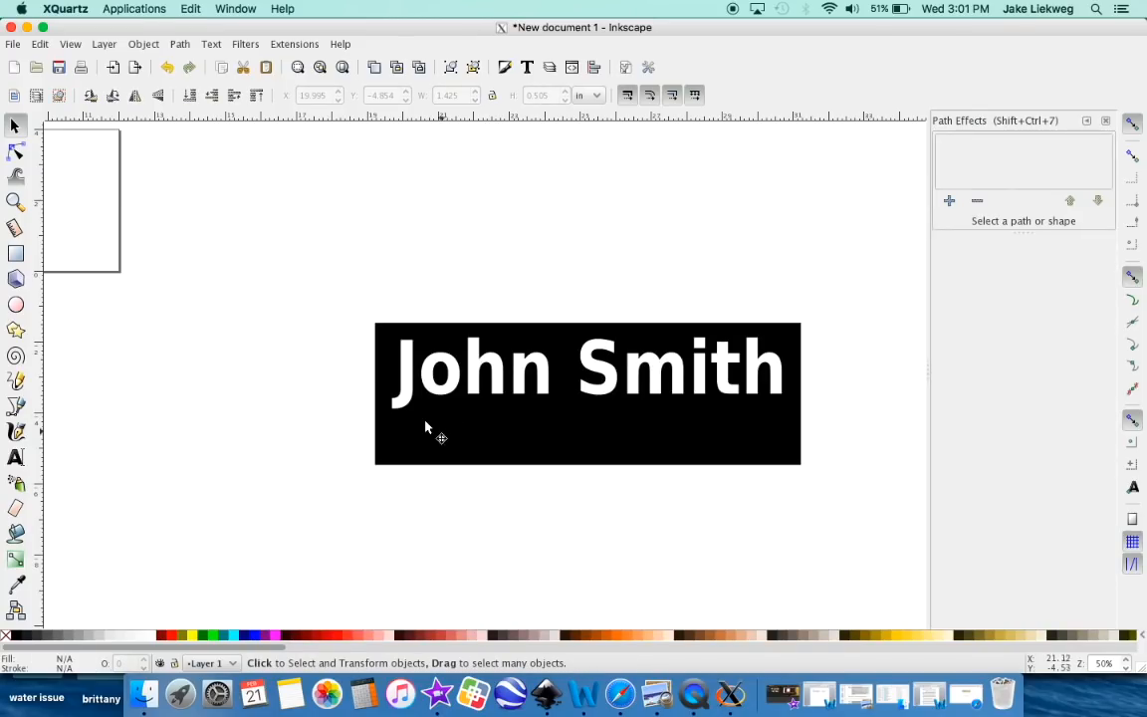
# Draw a thin, tall black rectangle just left of the plate and nudge it slightly up.
pyautogui.click(15, 255)
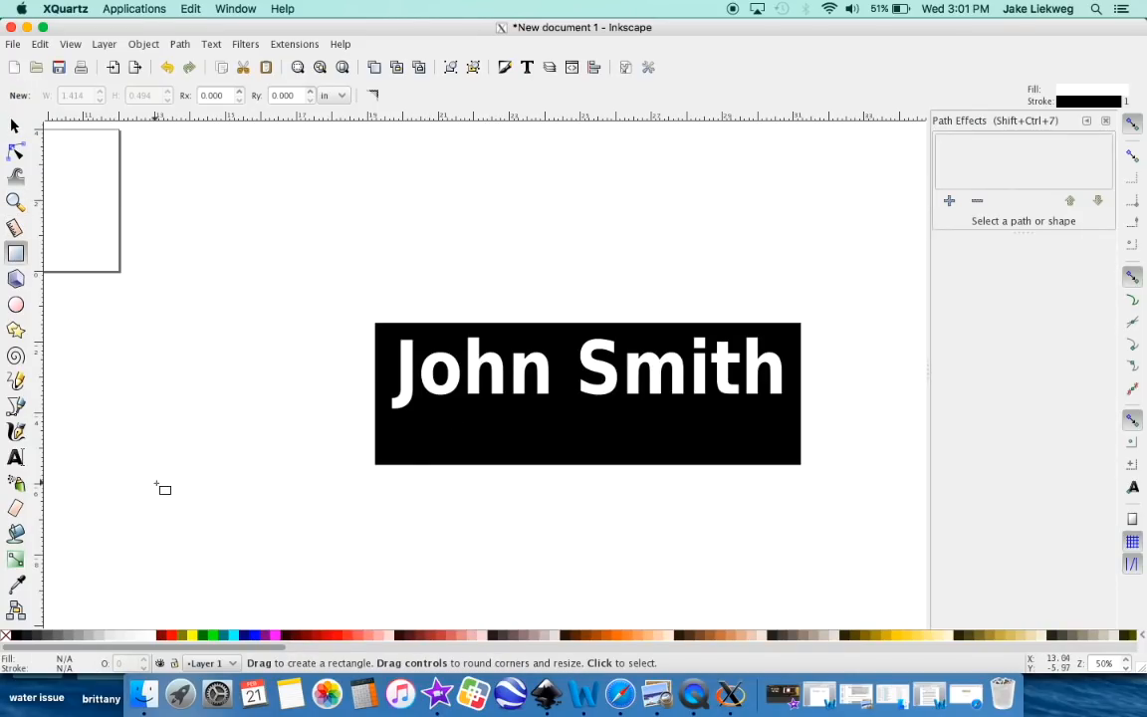
pyautogui.click(15, 636)
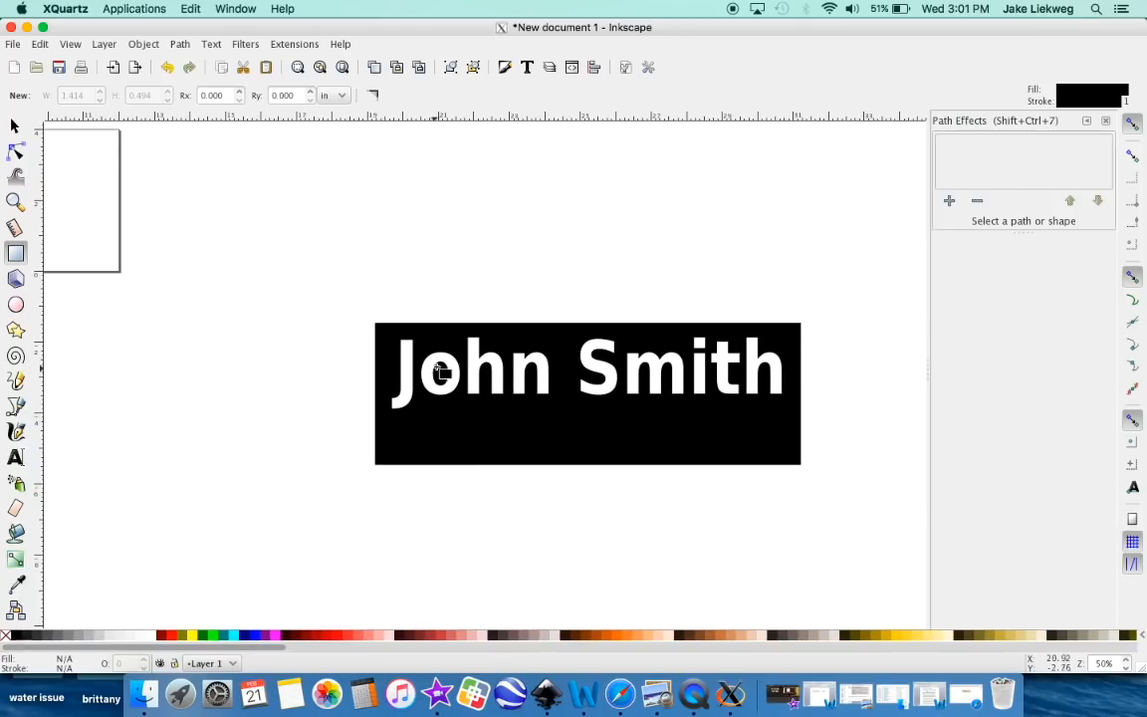
pyautogui.moveTo(285, 375); pyautogui.dragTo(295, 440)
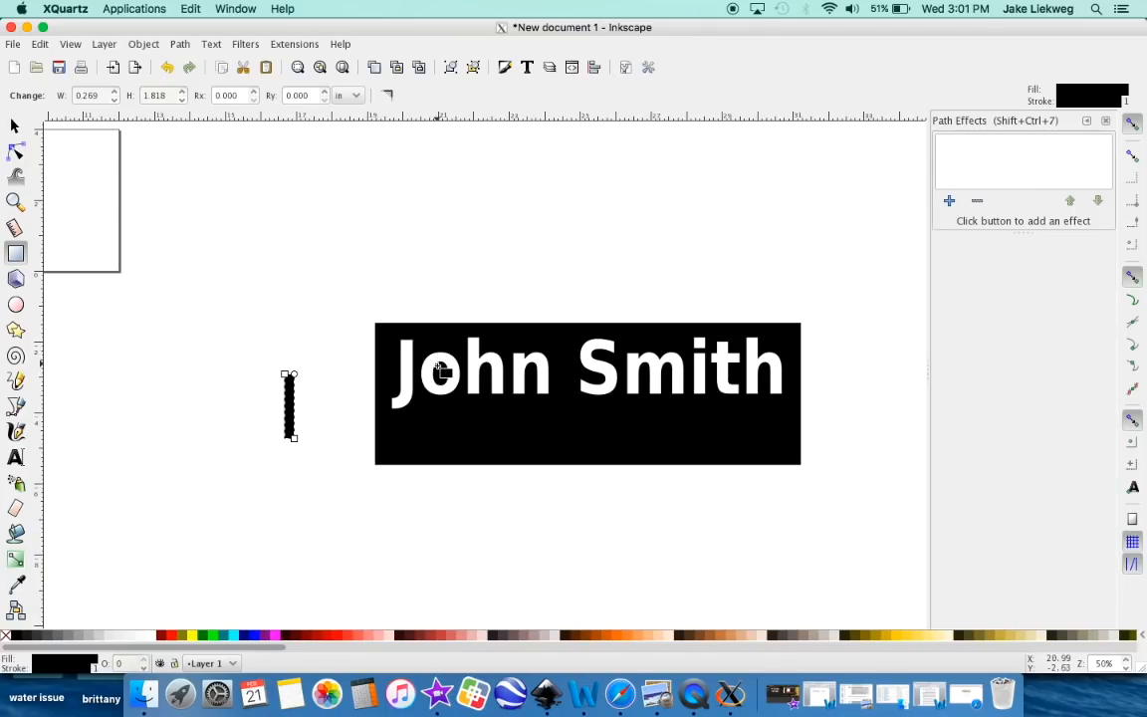
pyautogui.click(15, 126)
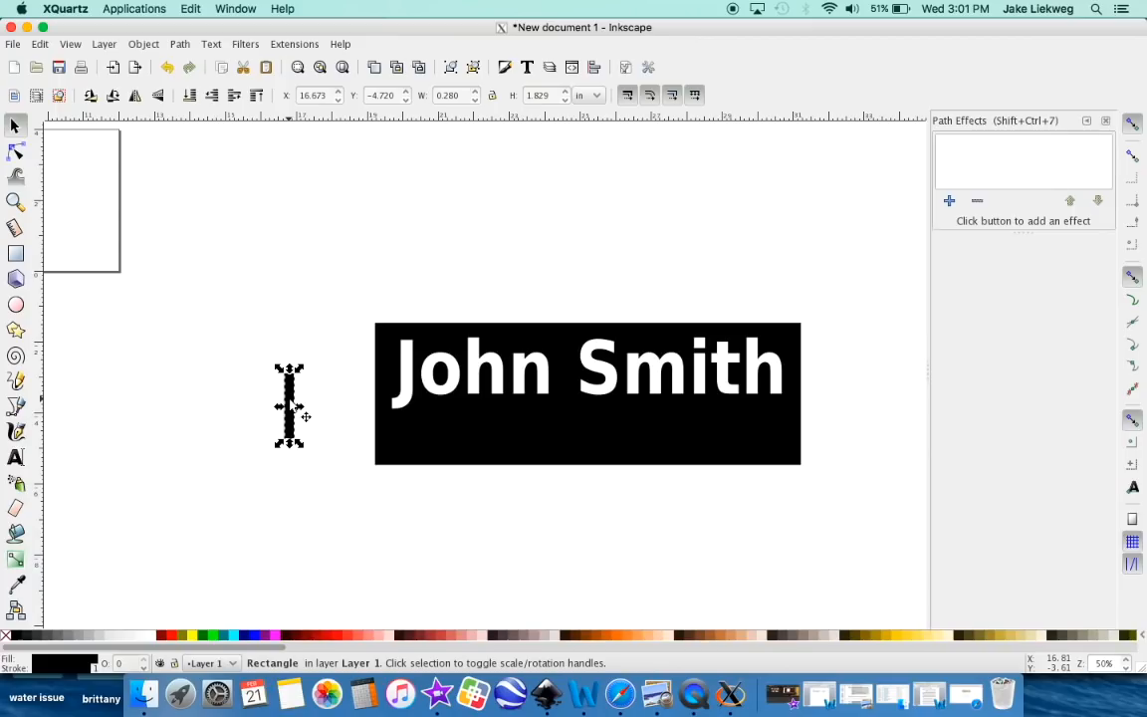
pyautogui.moveTo(303, 412)
pyautogui.mouseDown()
pyautogui.moveTo(465, 397)
pyautogui.moveTo(310, 389)
pyautogui.mouseUp()
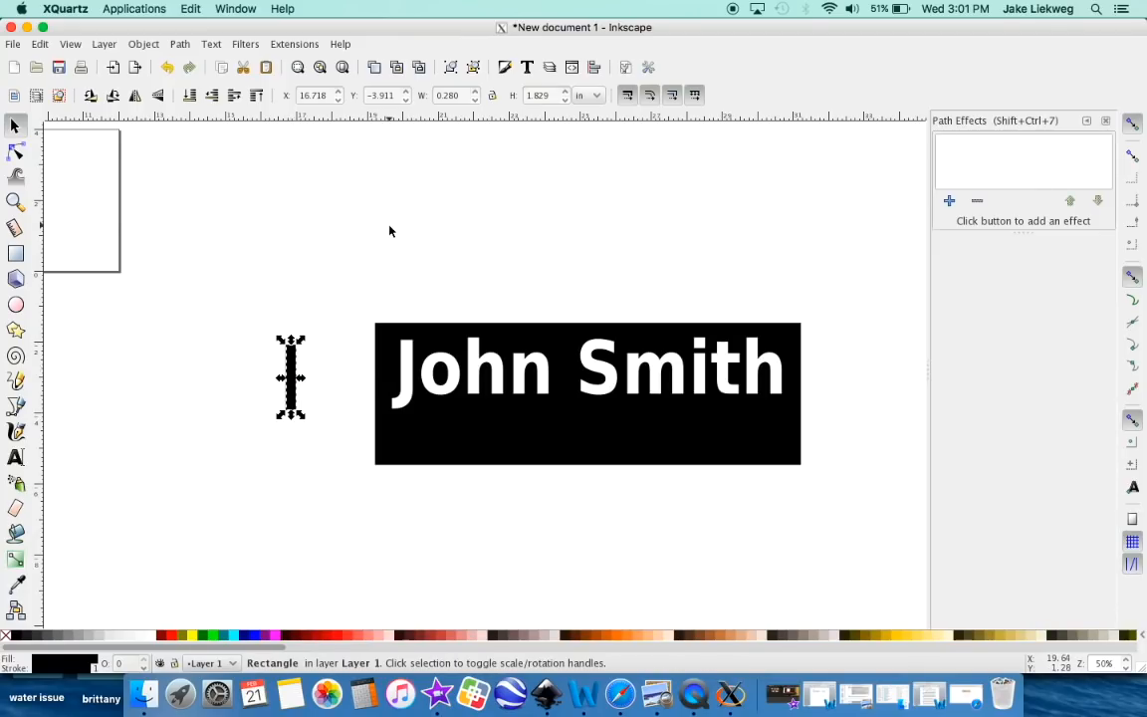
# Set the bar's width to 0.15 in and drag it onto the 'o' of John.
pyautogui.doubleClick(449, 96)
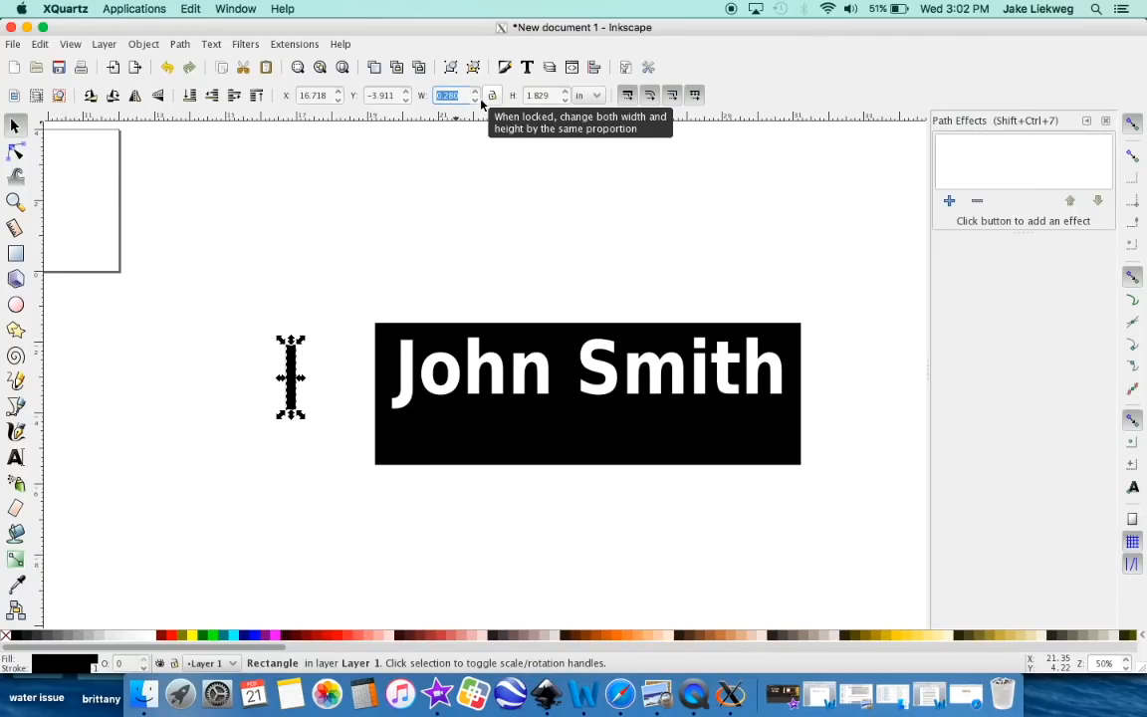
pyautogui.write('0')
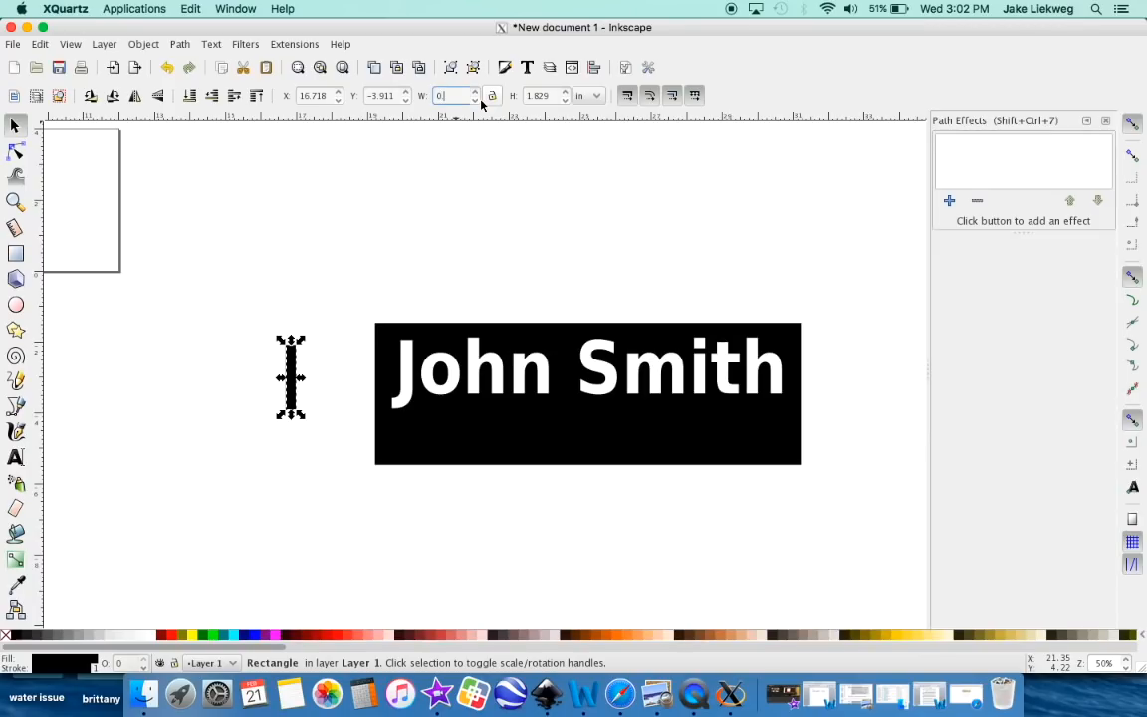
pyautogui.write('.15')
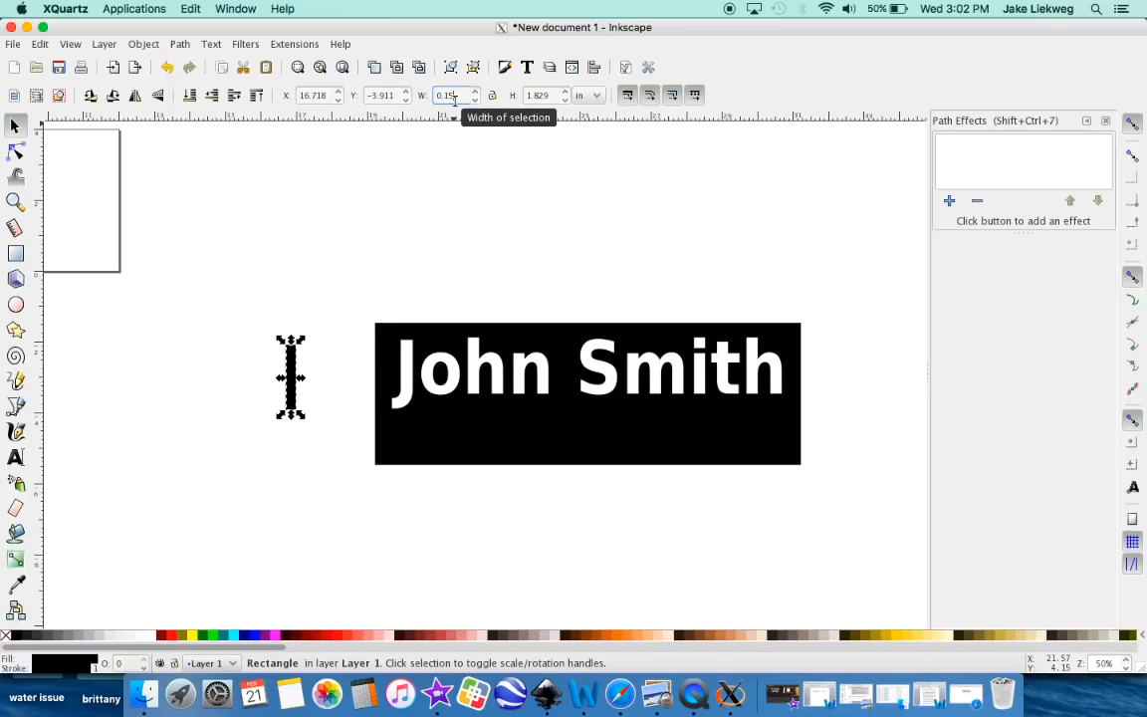
pyautogui.press('Return')
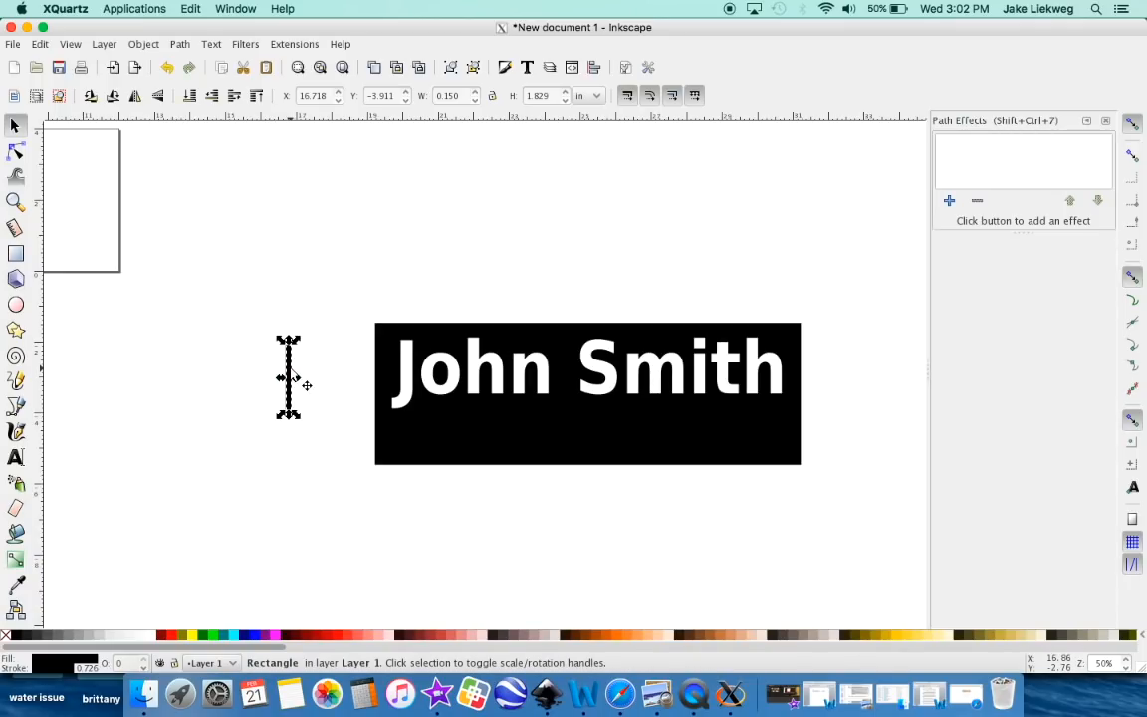
pyautogui.moveTo(291, 371); pyautogui.dragTo(450, 382)
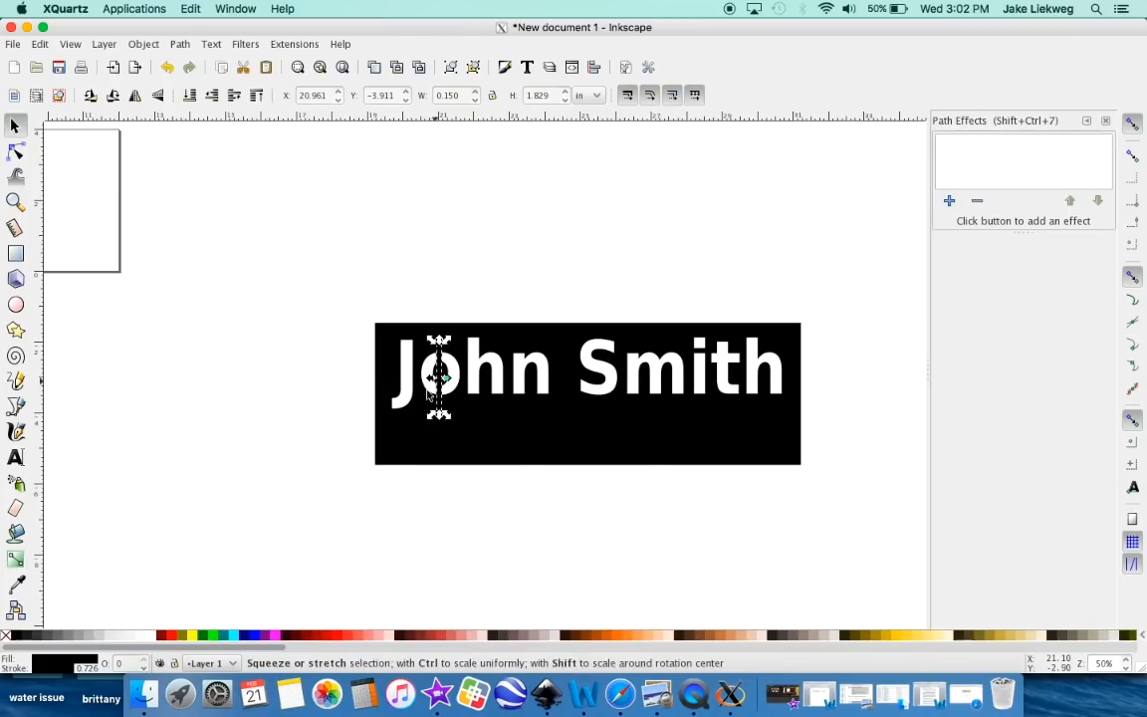
# Select the small bar inside the 'o' and nudge it slightly right.
pyautogui.click(317, 319)
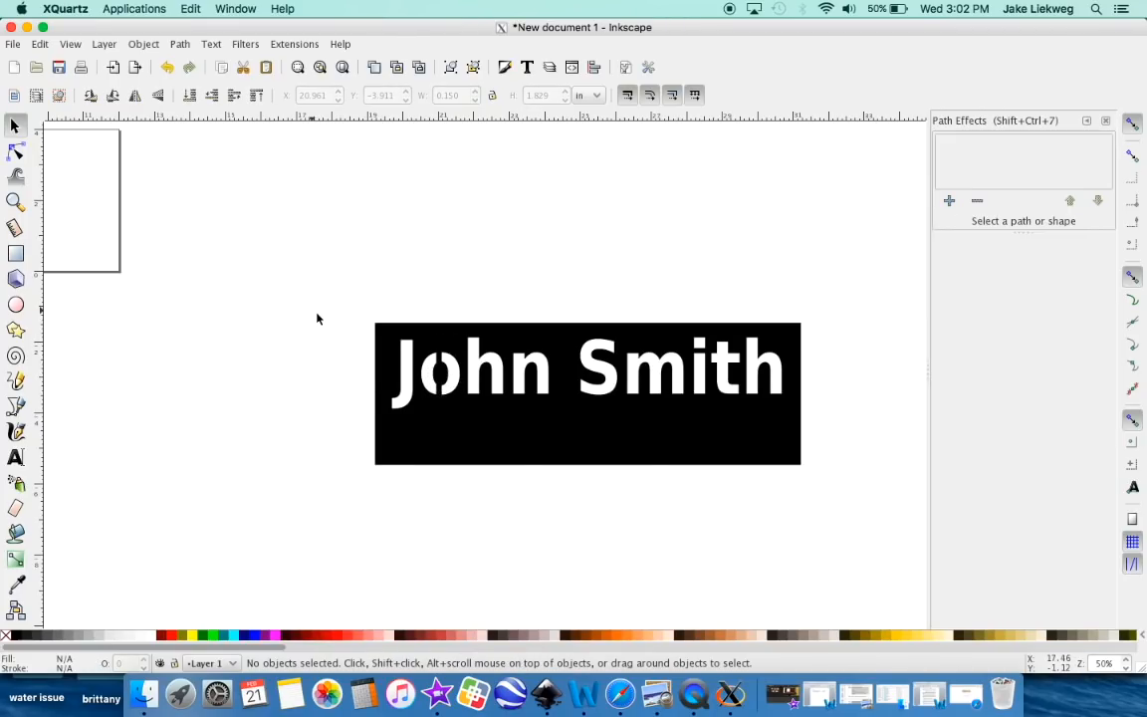
pyautogui.click(442, 383)
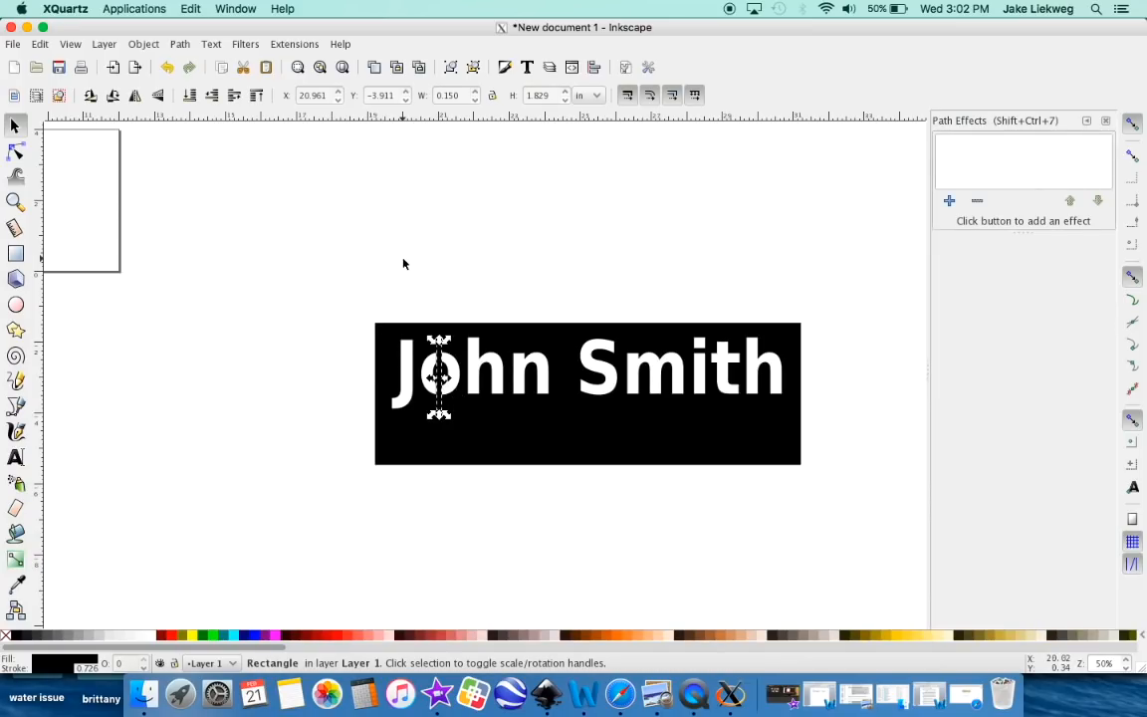
pyautogui.press('Right')
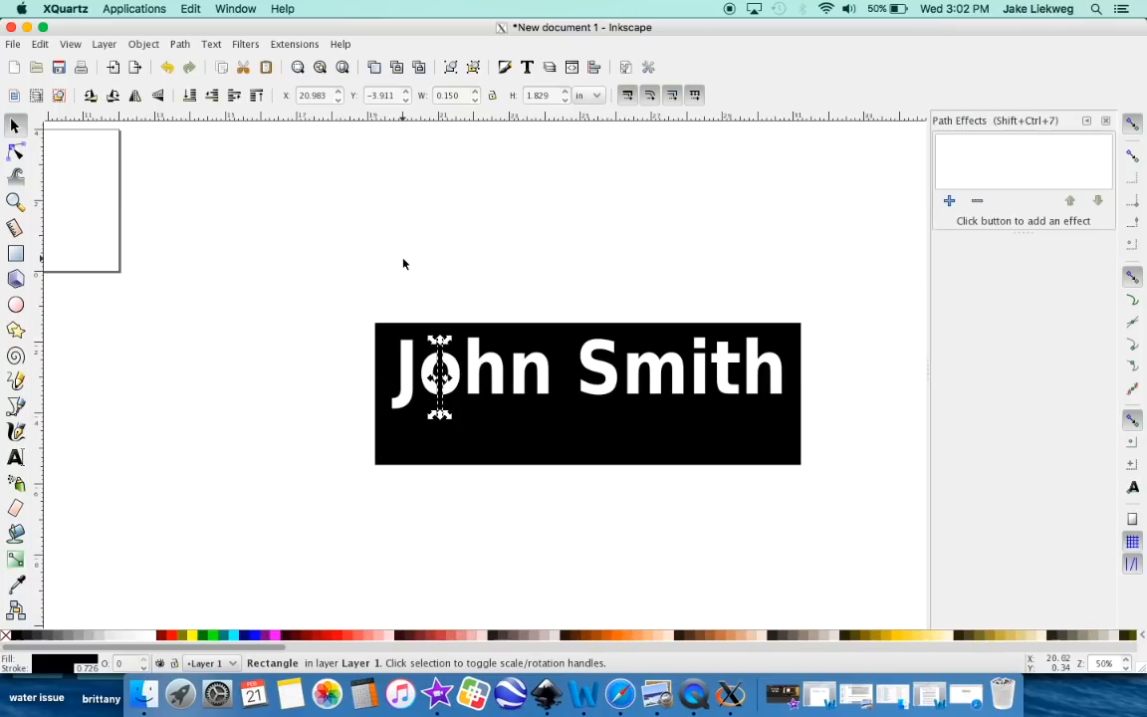
pyautogui.press('Escape')
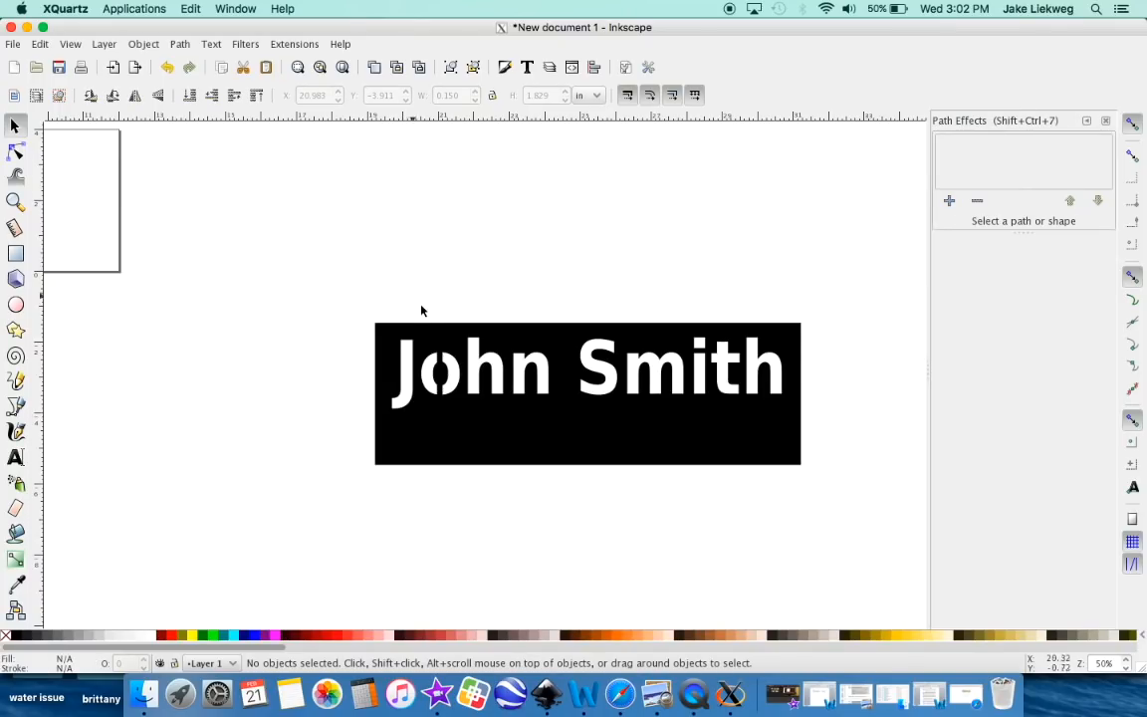
pyautogui.click(443, 393)
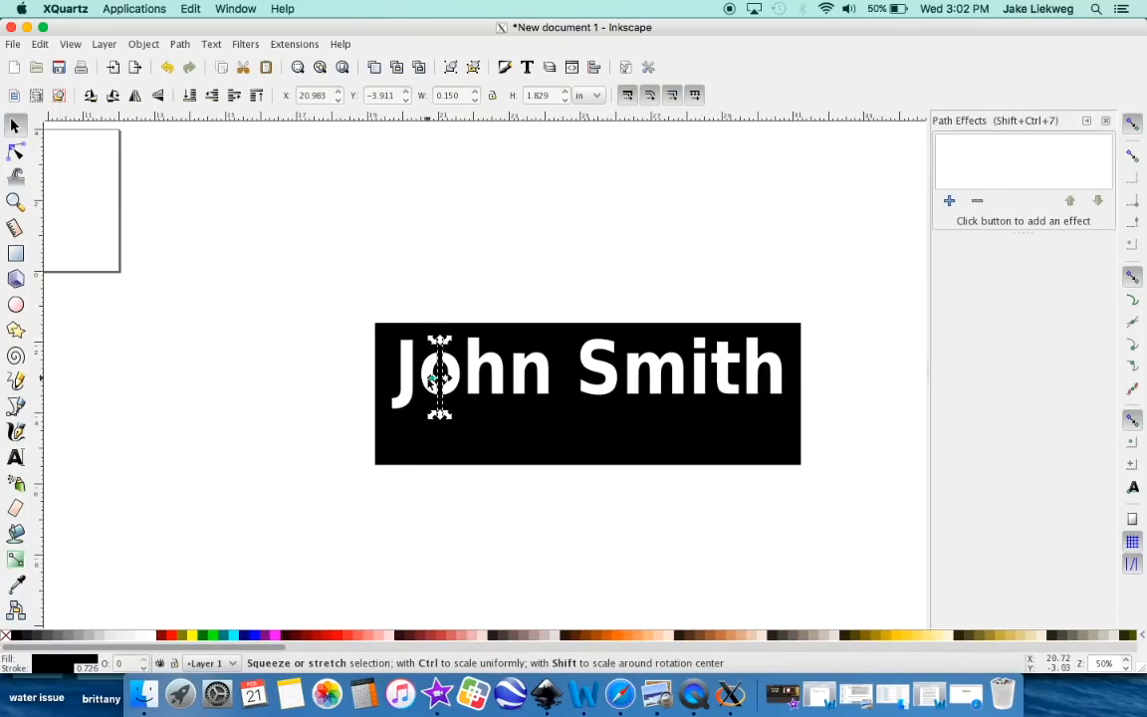
pyautogui.click(343, 326)
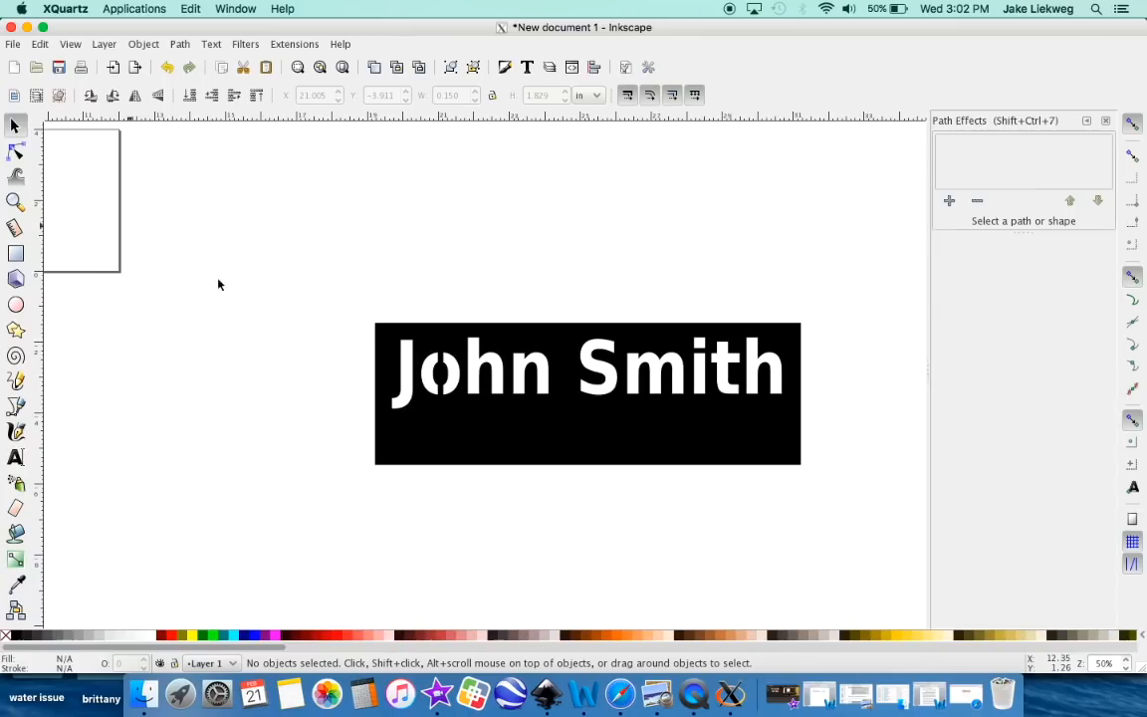
# Undo an accidental move of the name group, then select the bar and name group together.
pyautogui.click(473, 448)
pyautogui.moveTo(463, 438); pyautogui.dragTo(495, 436)
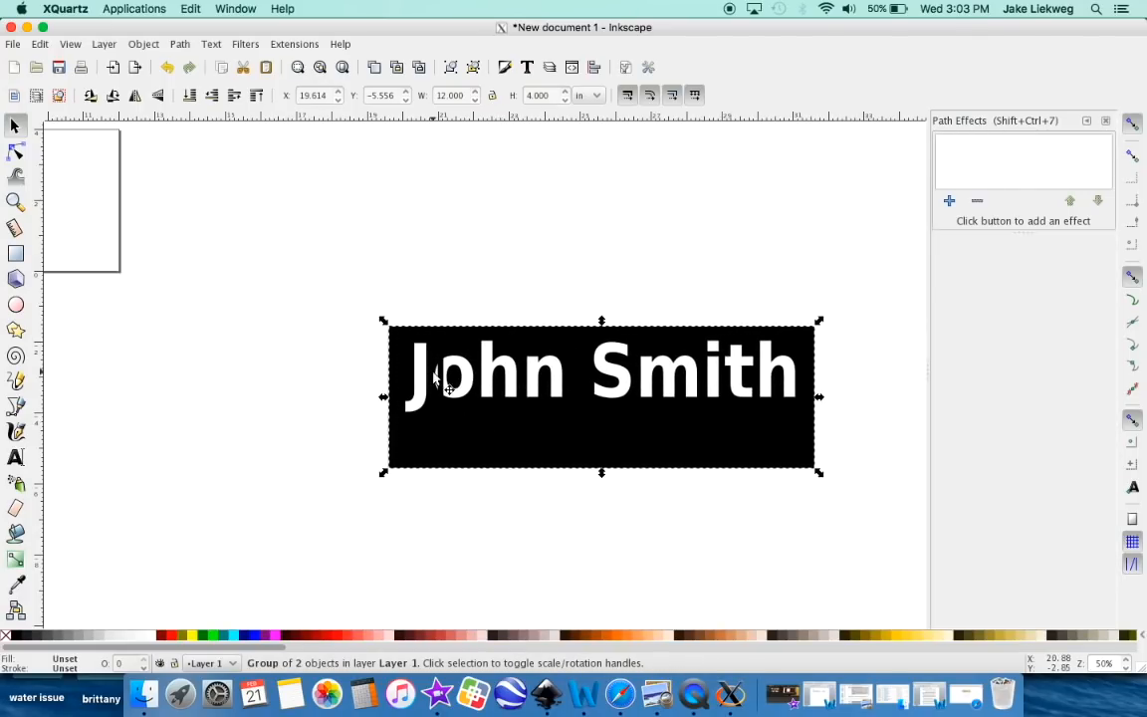
pyautogui.click(169, 68)
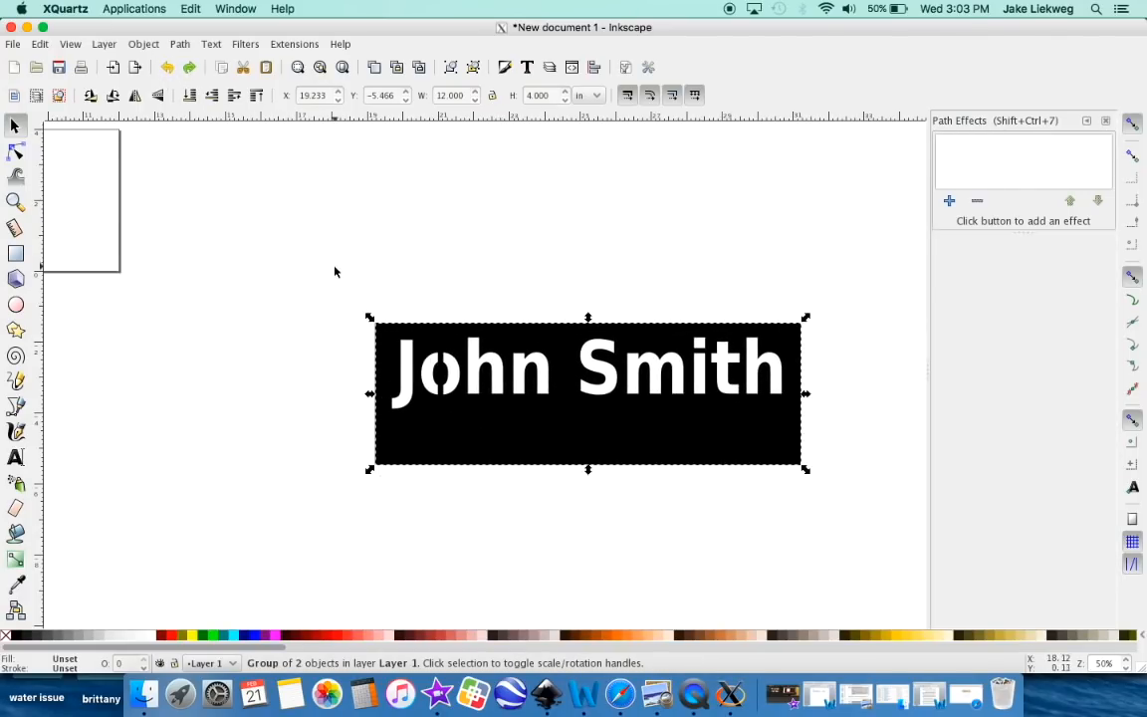
pyautogui.click(254, 259)
pyautogui.moveTo(259, 250); pyautogui.dragTo(818, 504)
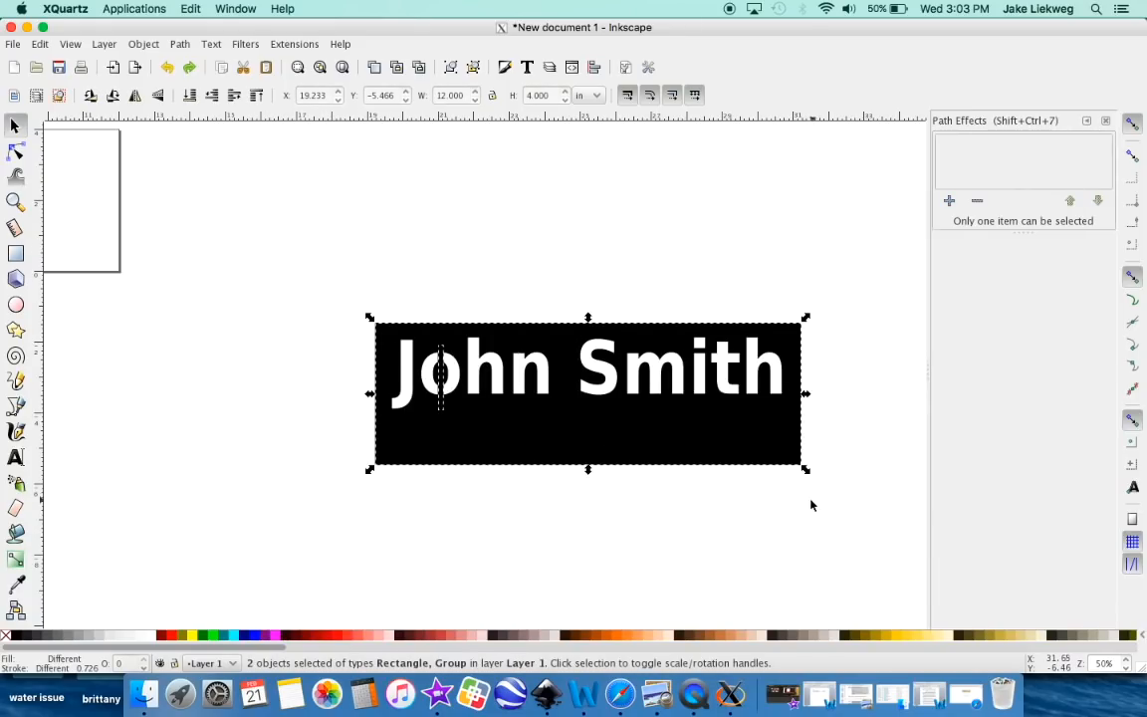
# Group the bar with the name group using Object > Group, then deselect.
pyautogui.click(114, 46)
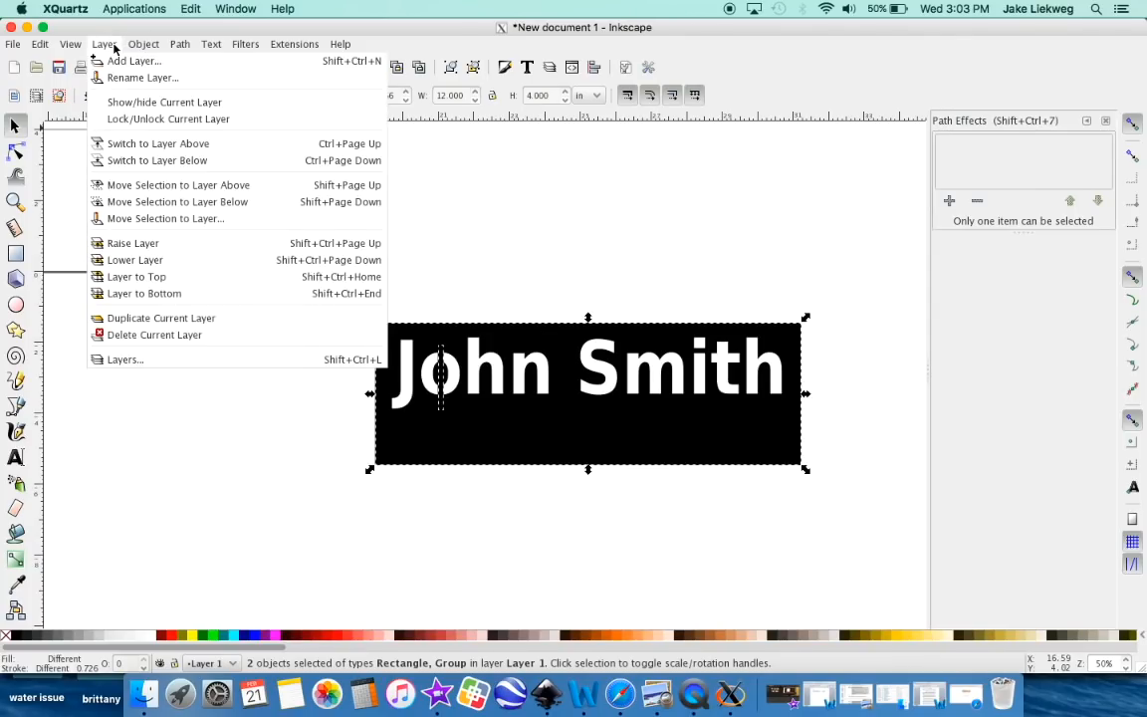
pyautogui.moveTo(143, 44)
pyautogui.click(158, 118)
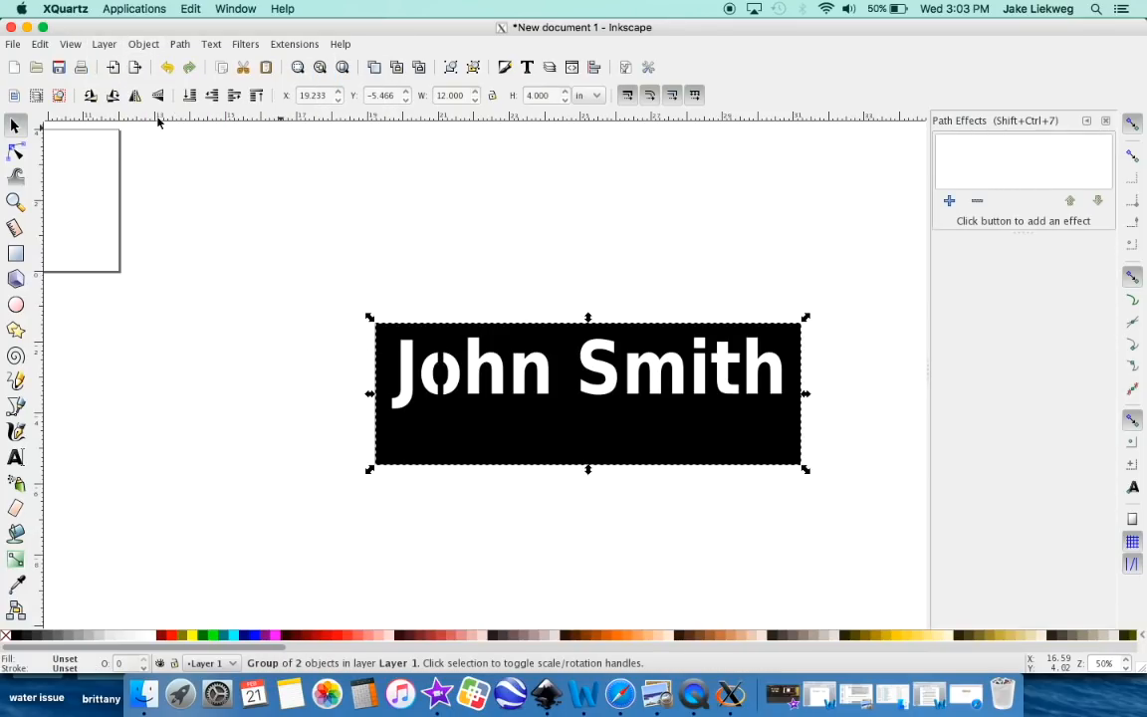
pyautogui.click(315, 362)
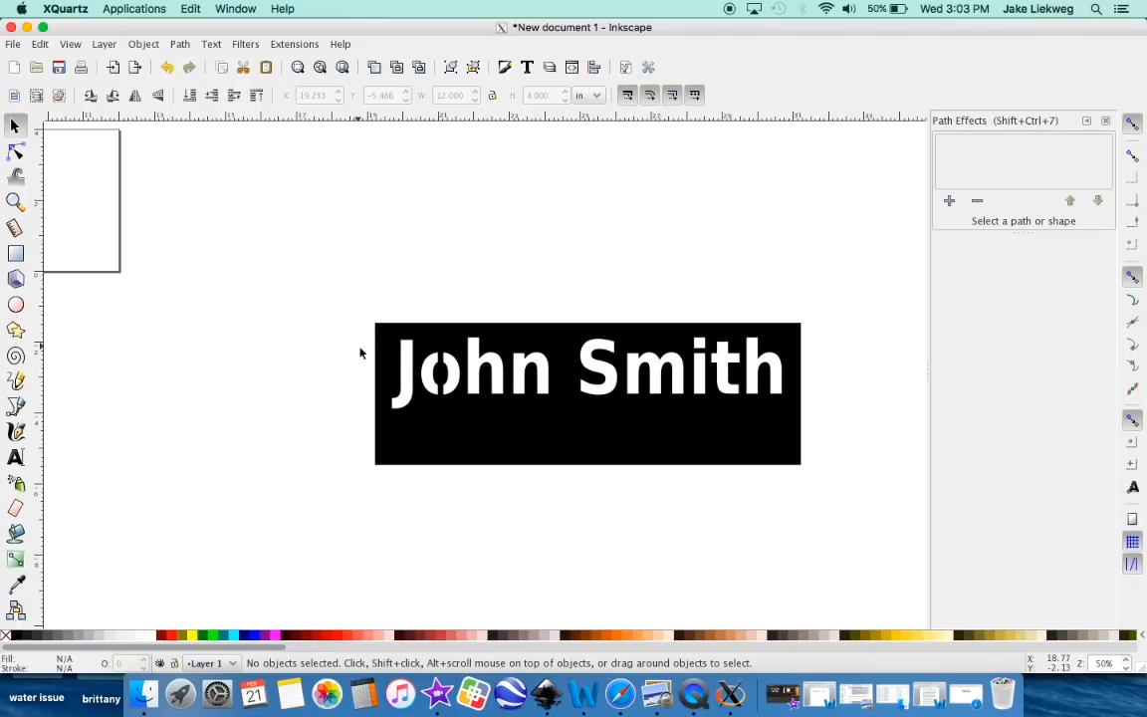
pyautogui.click(98, 46)
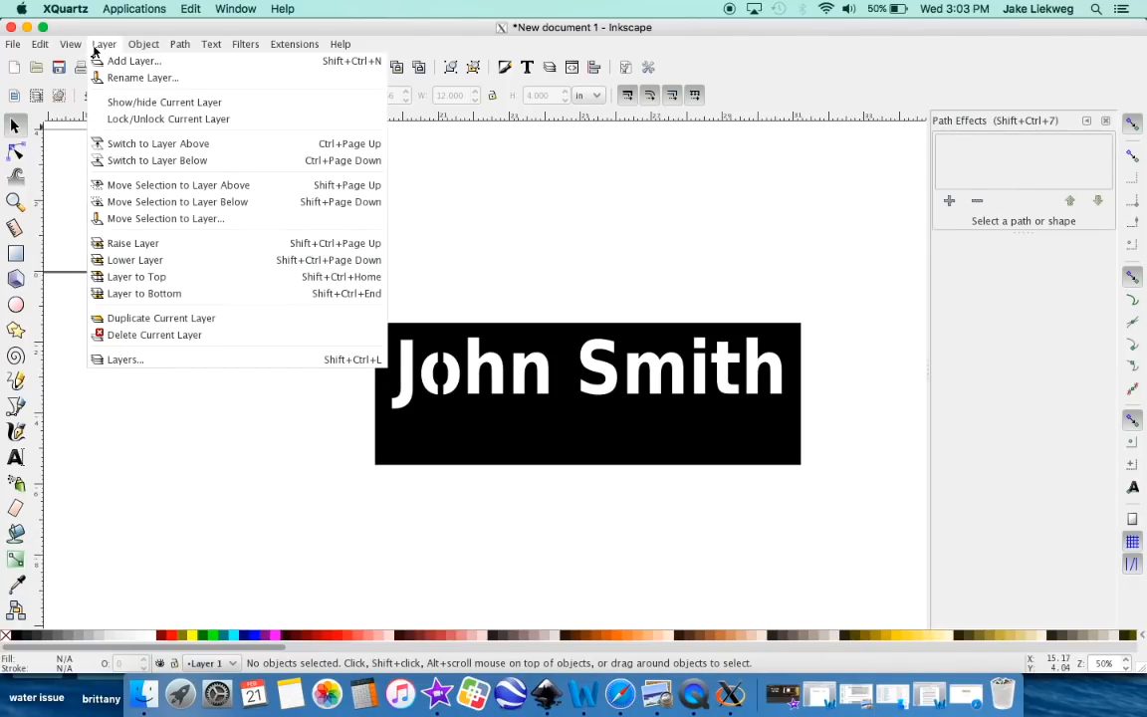
pyautogui.moveTo(86, 50)
pyautogui.moveTo(97, 82)
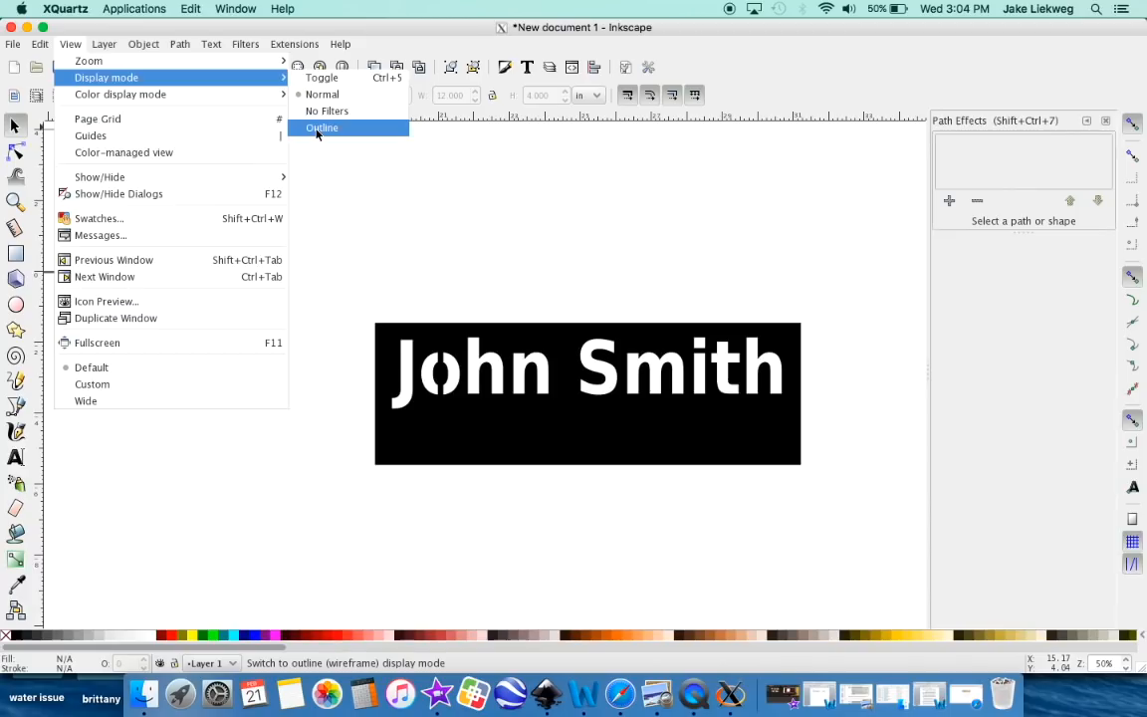
pyautogui.click(317, 133)
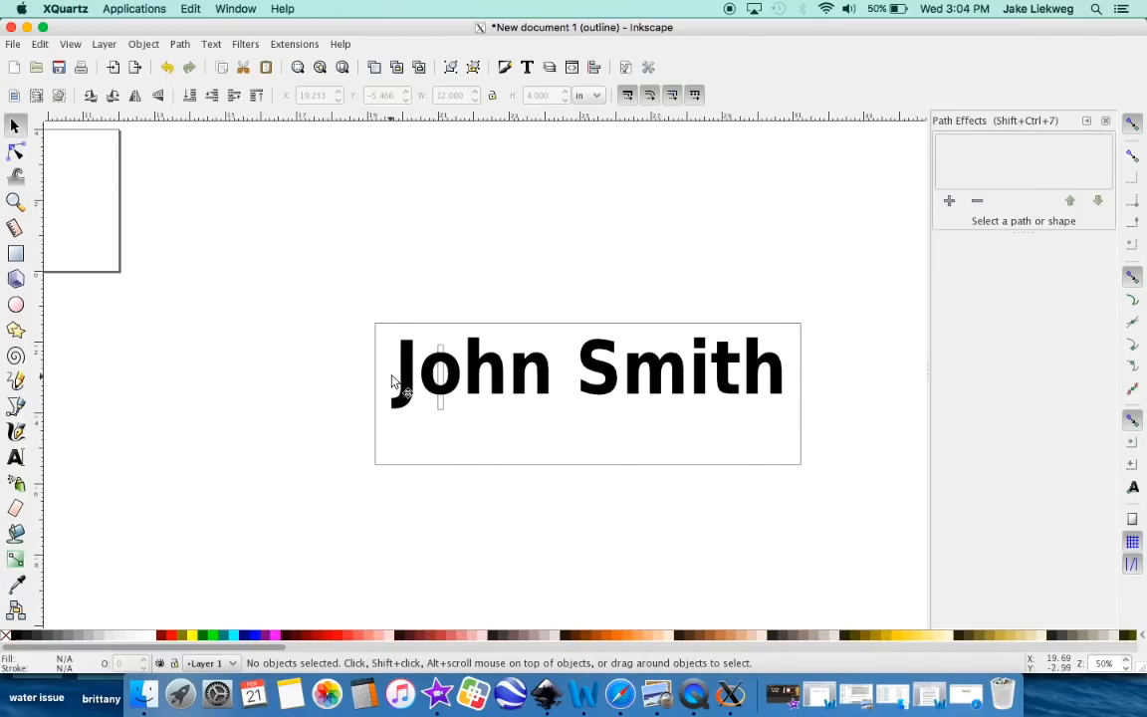
pyautogui.click(71, 45)
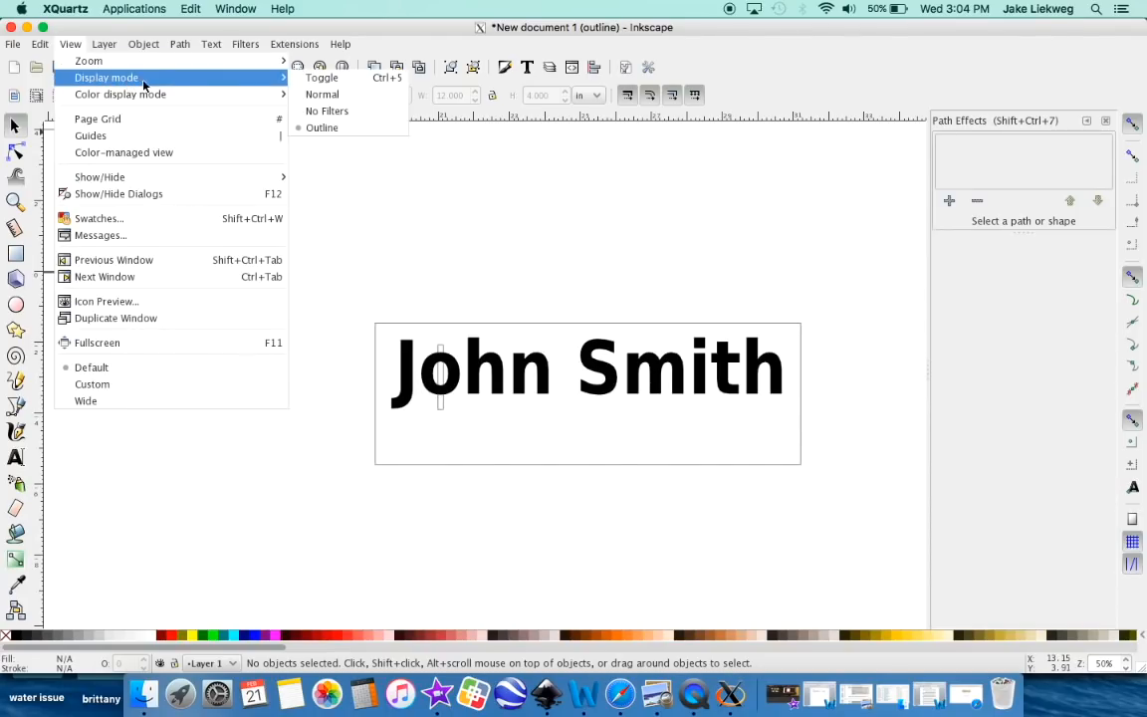
pyautogui.moveTo(287, 88)
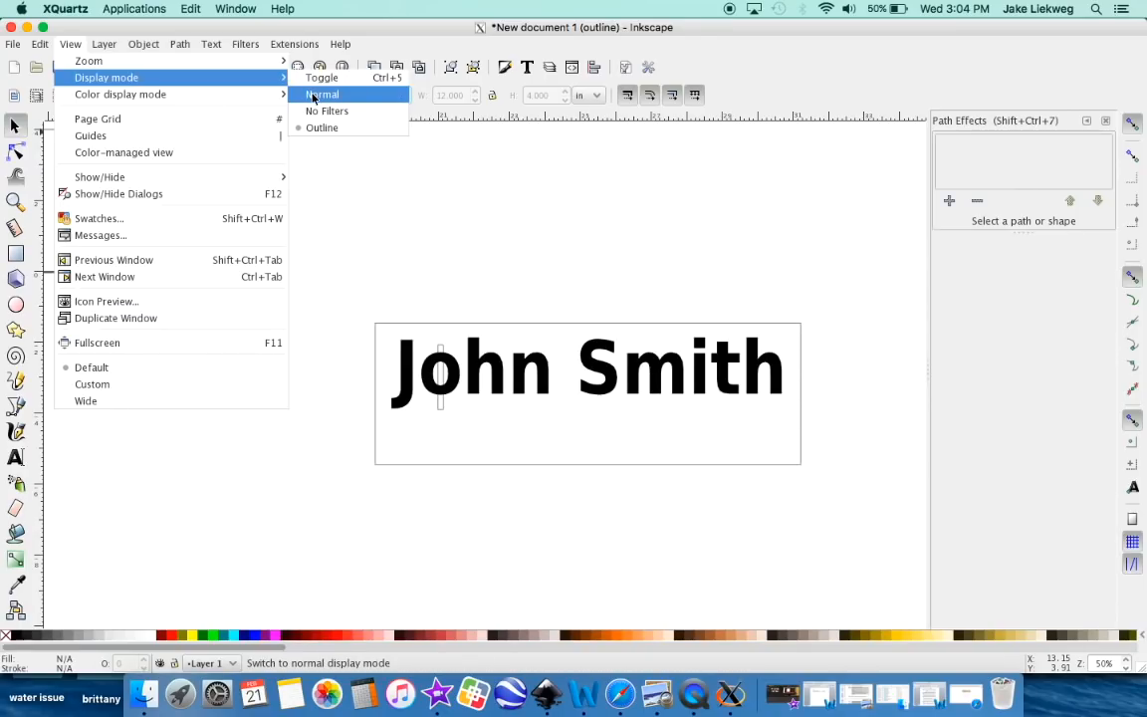
pyautogui.click(321, 95)
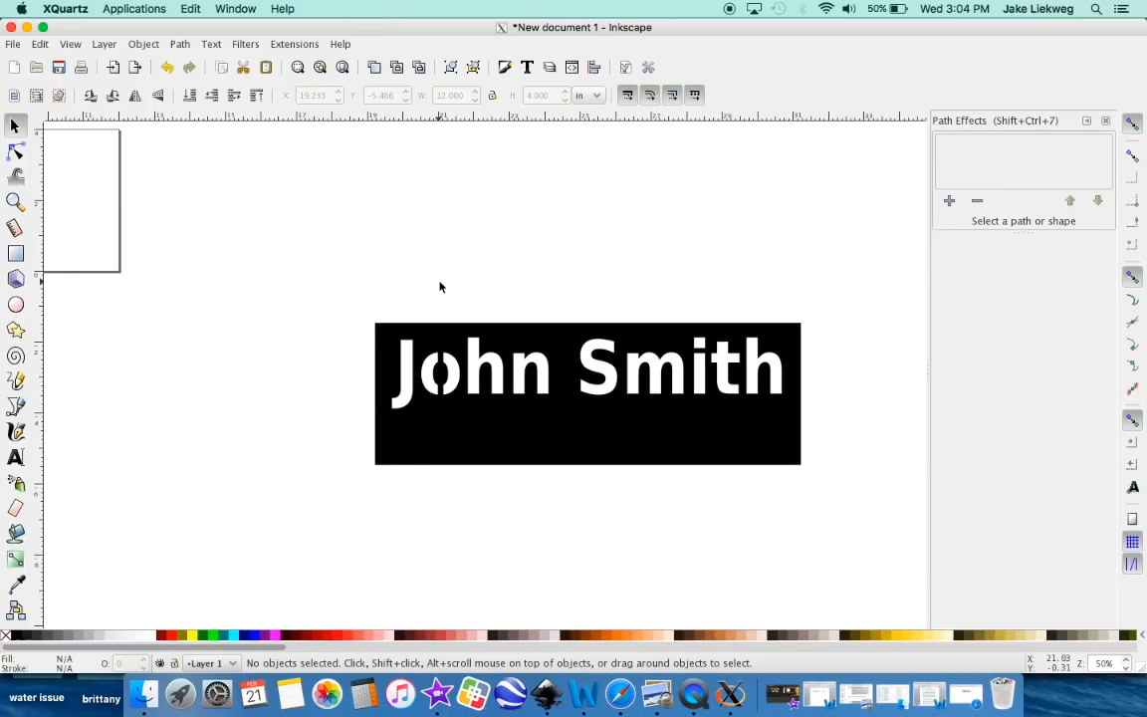
# Take a Cmd+Shift+4 area screenshot of the nameplate, then minimize Inkscape.
pyautogui.press('shift')
pyautogui.press('super+shift+4')
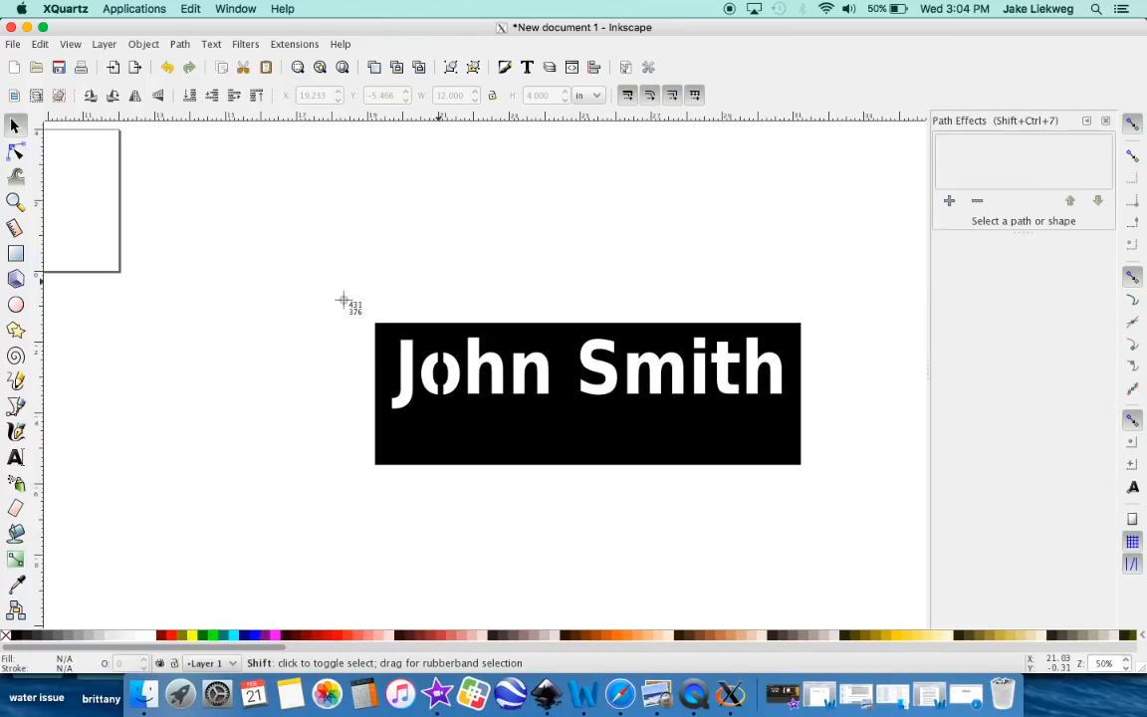
pyautogui.moveTo(328, 298); pyautogui.dragTo(831, 490)
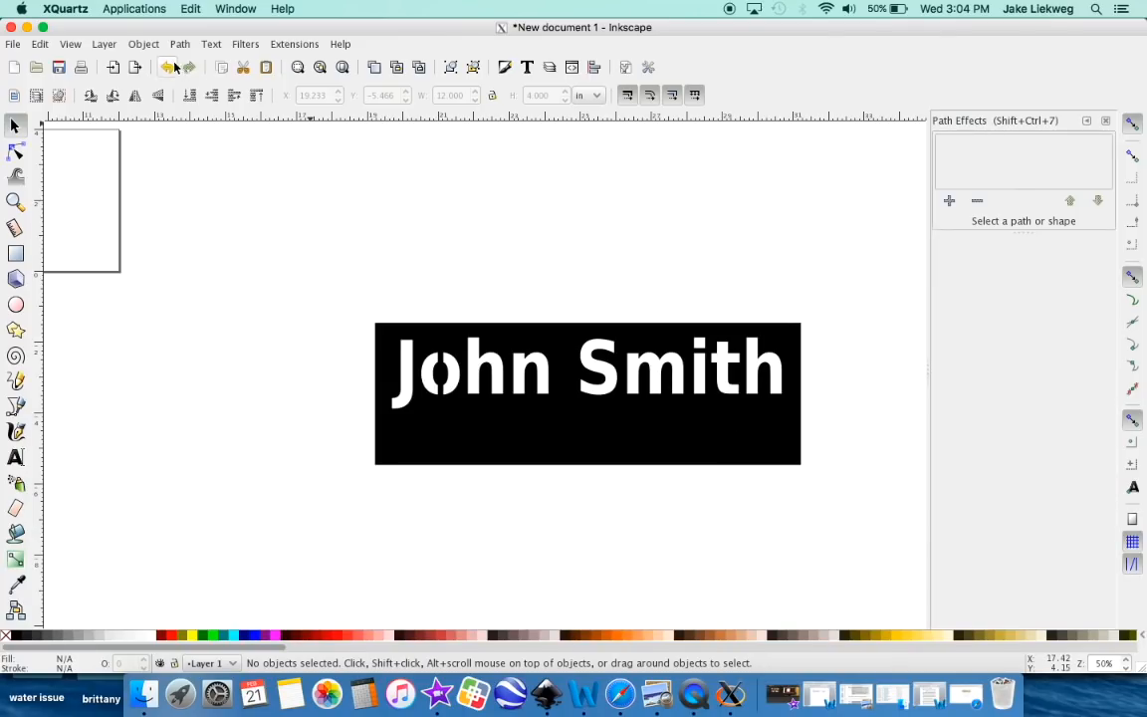
pyautogui.click(27, 28)
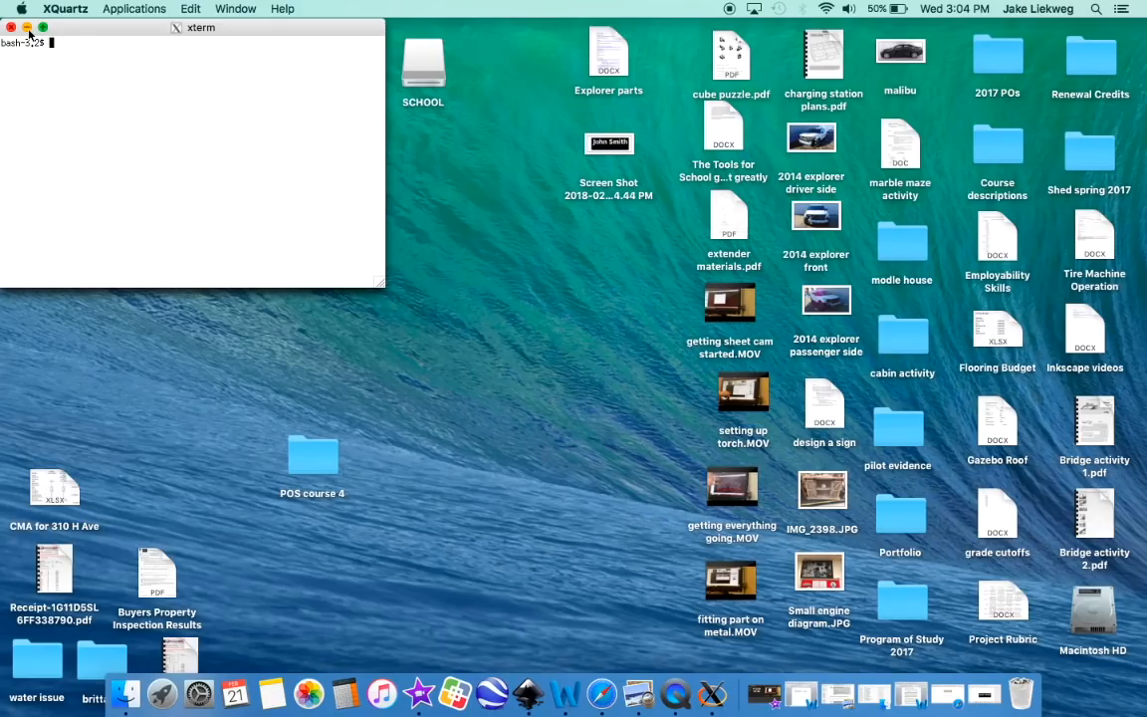
# Open the desktop nameplate screenshot in Preview and copy the image with Edit > Copy.
pyautogui.click(27, 27)
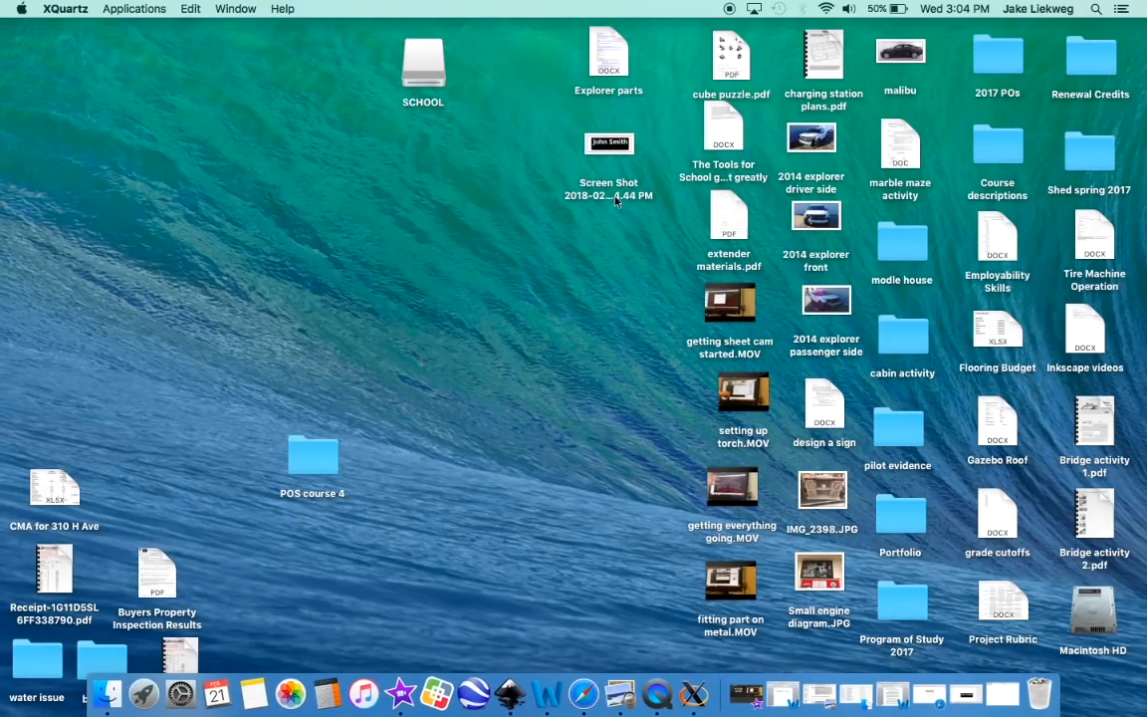
pyautogui.doubleClick(612, 146)
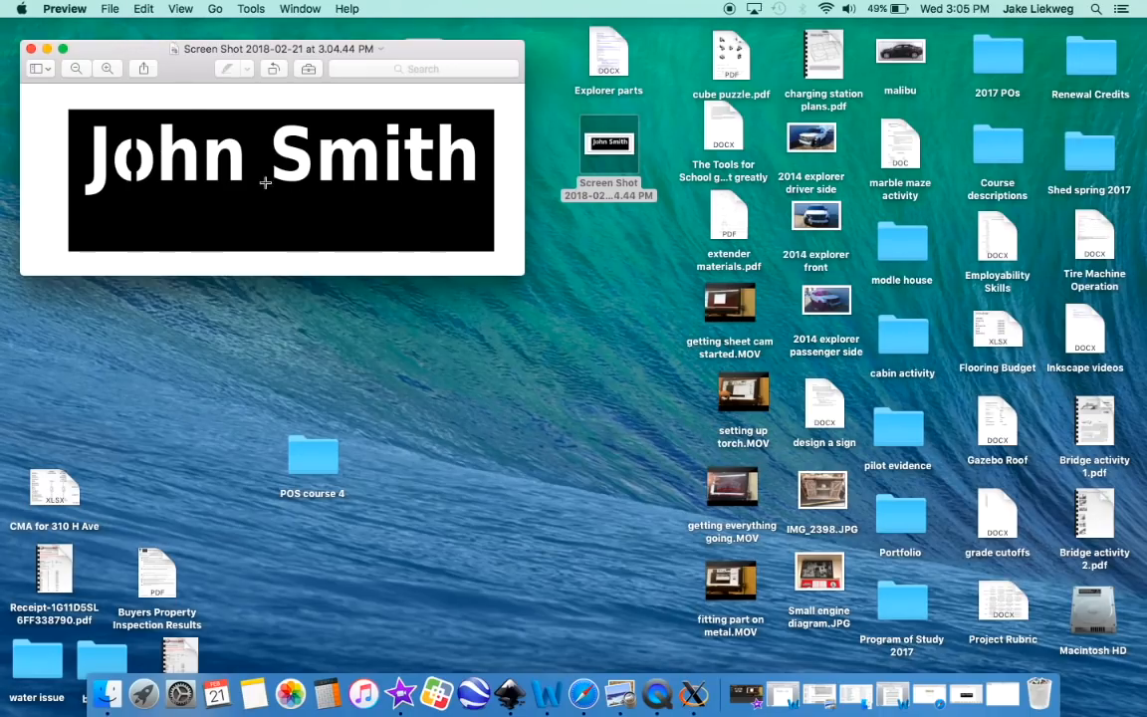
pyautogui.click(141, 9)
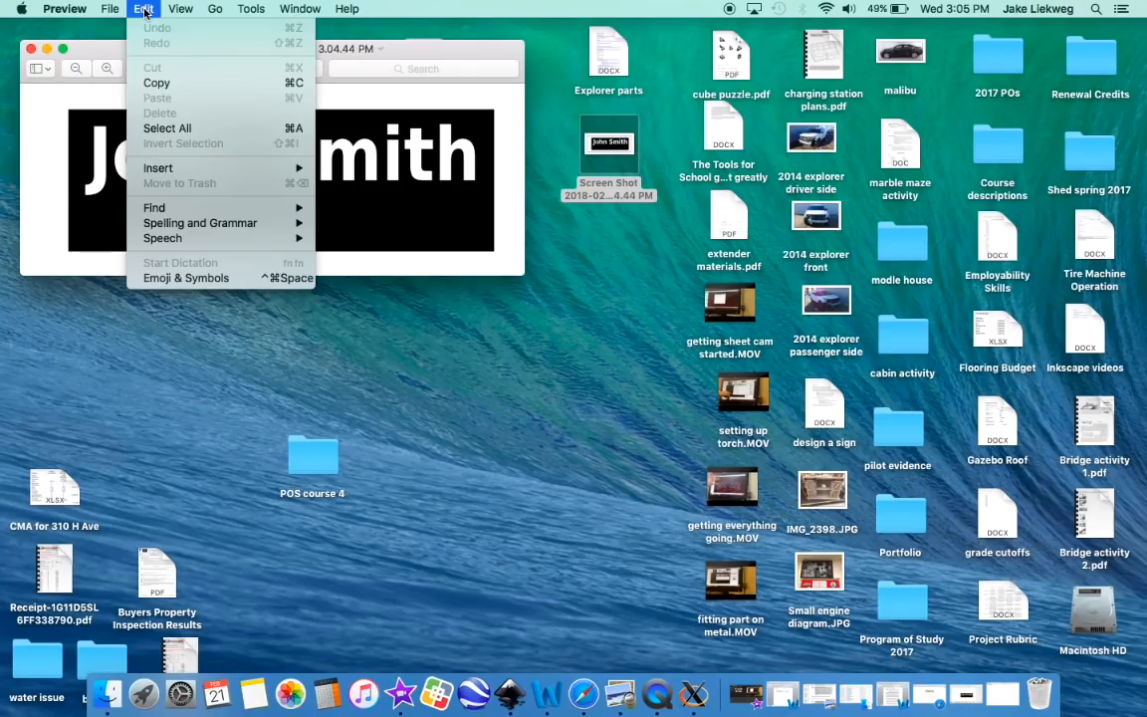
pyautogui.click(155, 83)
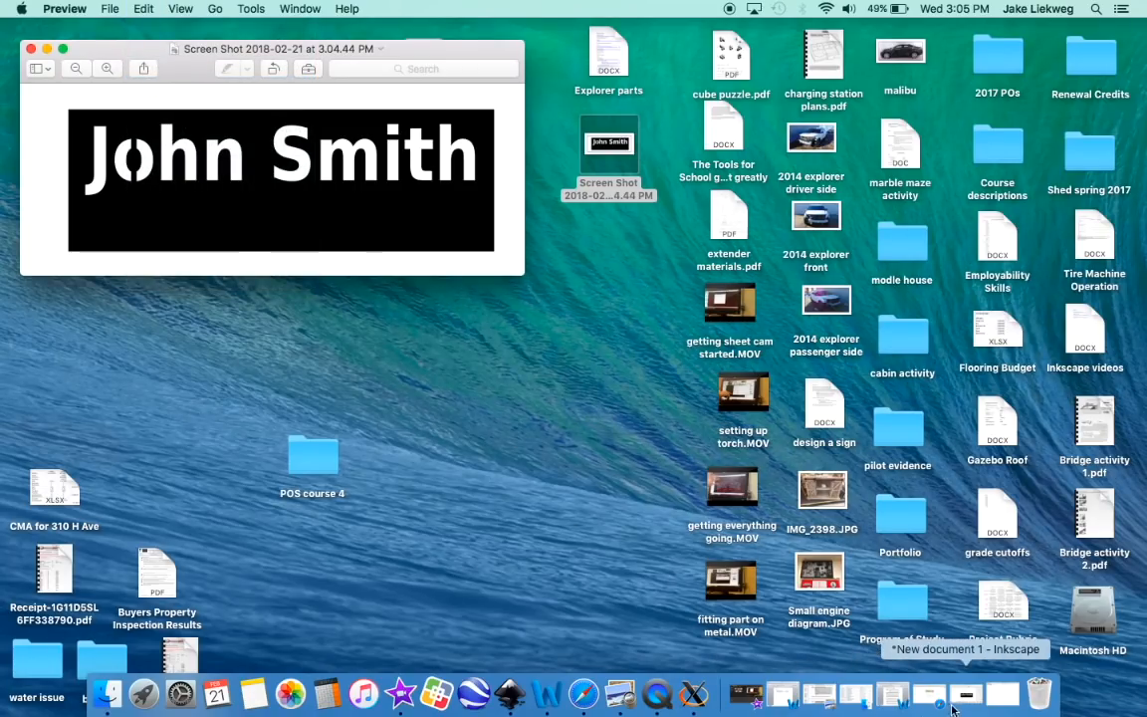
# Minimize the terminal and bring the Inkscape drawing back on screen.
pyautogui.click(999, 702)
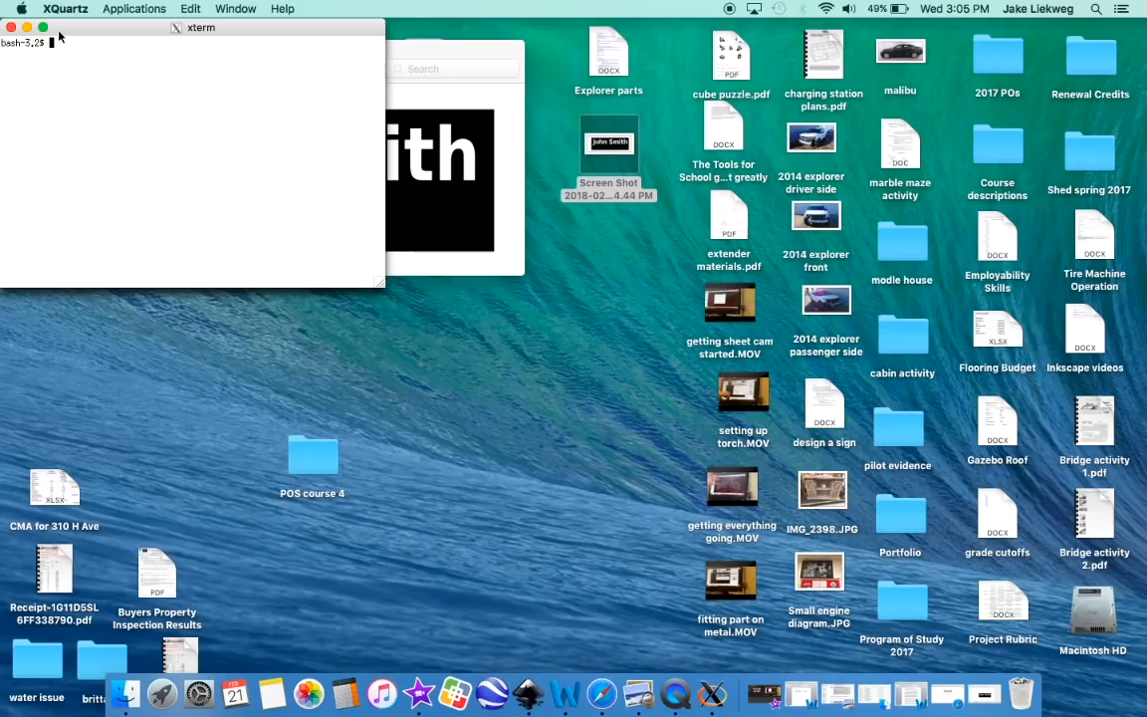
pyautogui.click(27, 27)
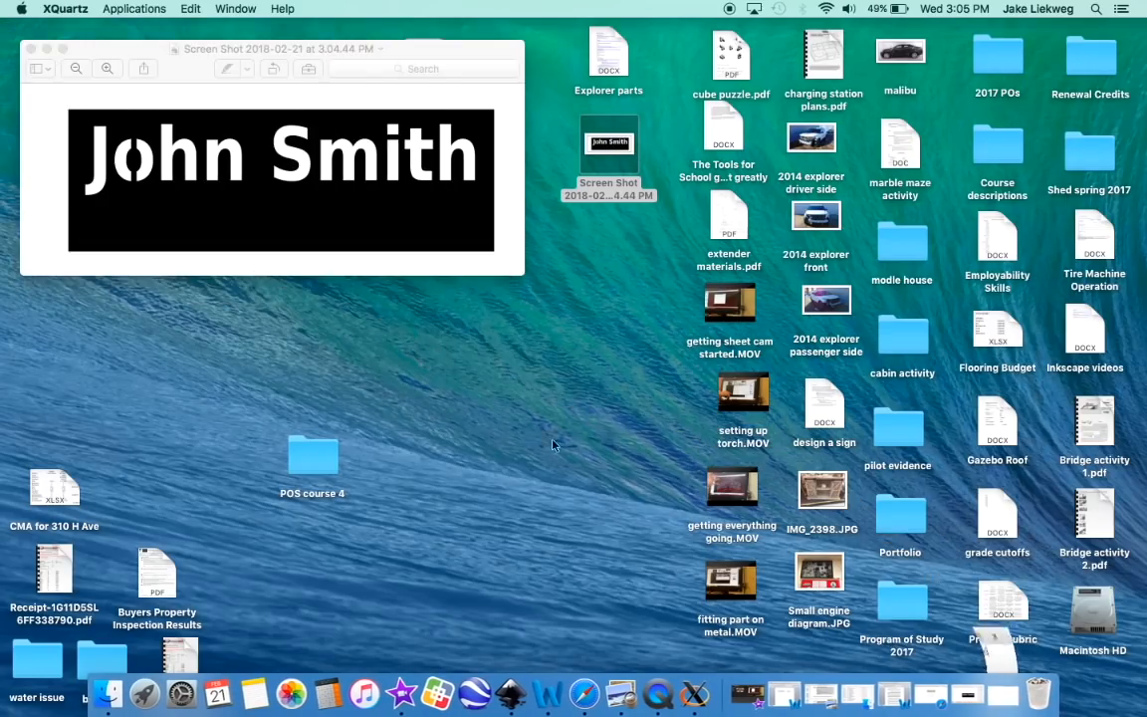
pyautogui.click(954, 701)
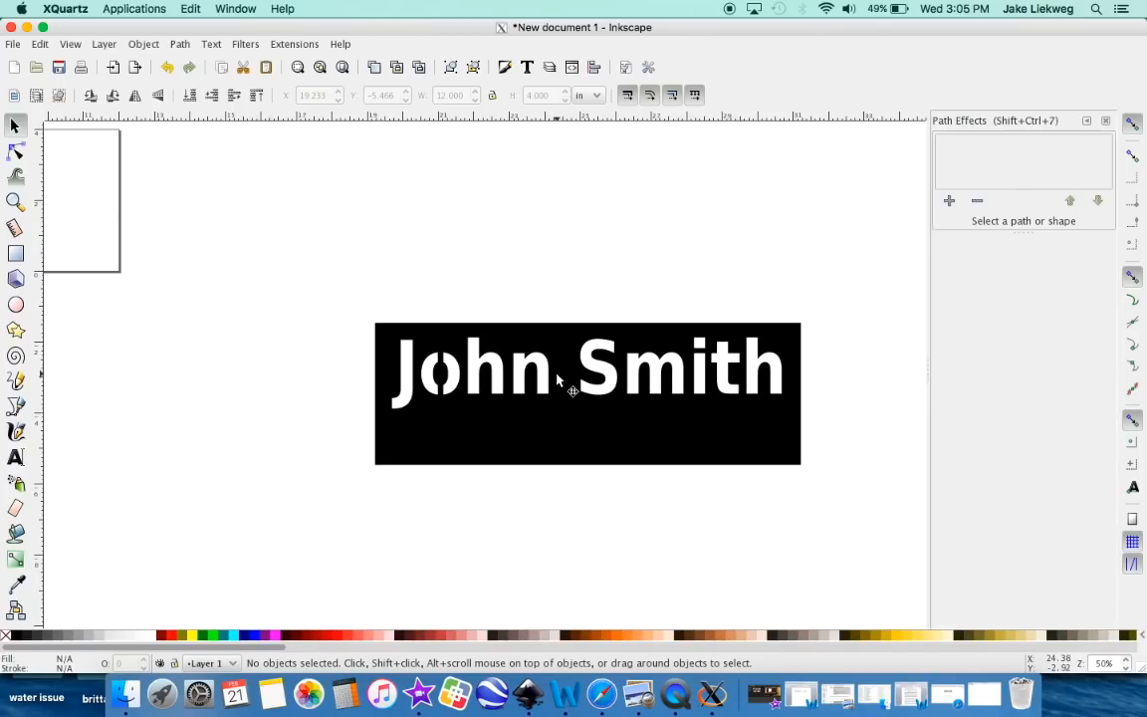
# Paste the screenshot onto the canvas and move it above and right of the plate.
pyautogui.rightClick(337, 192)
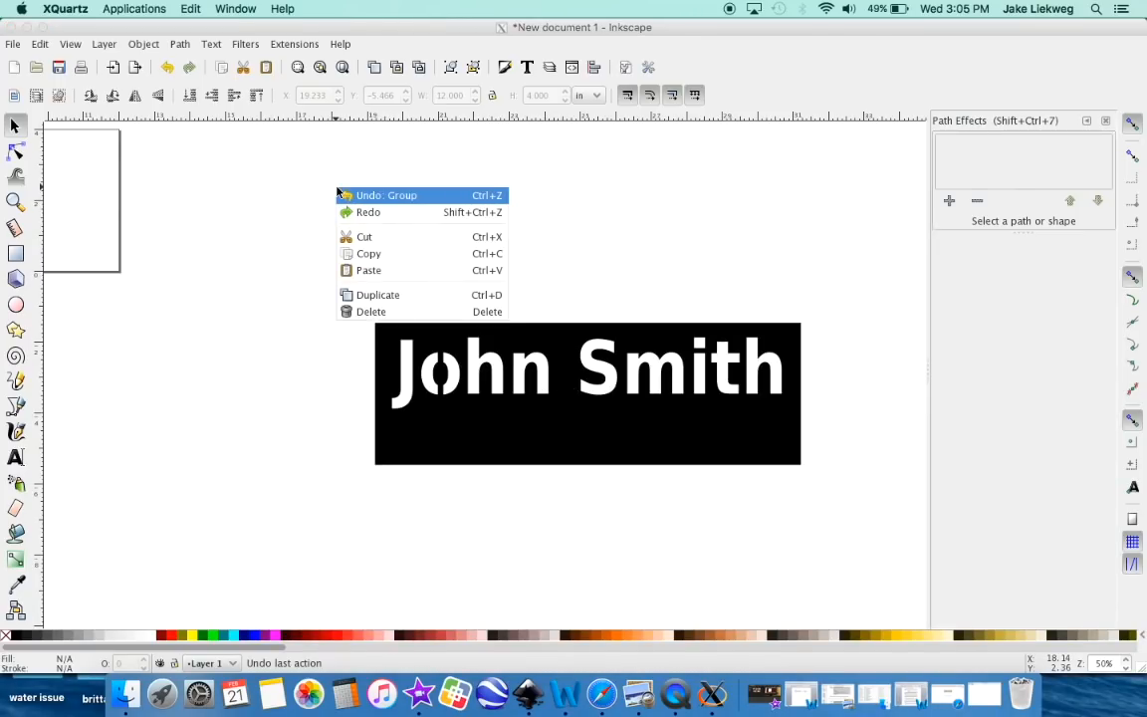
pyautogui.click(367, 270)
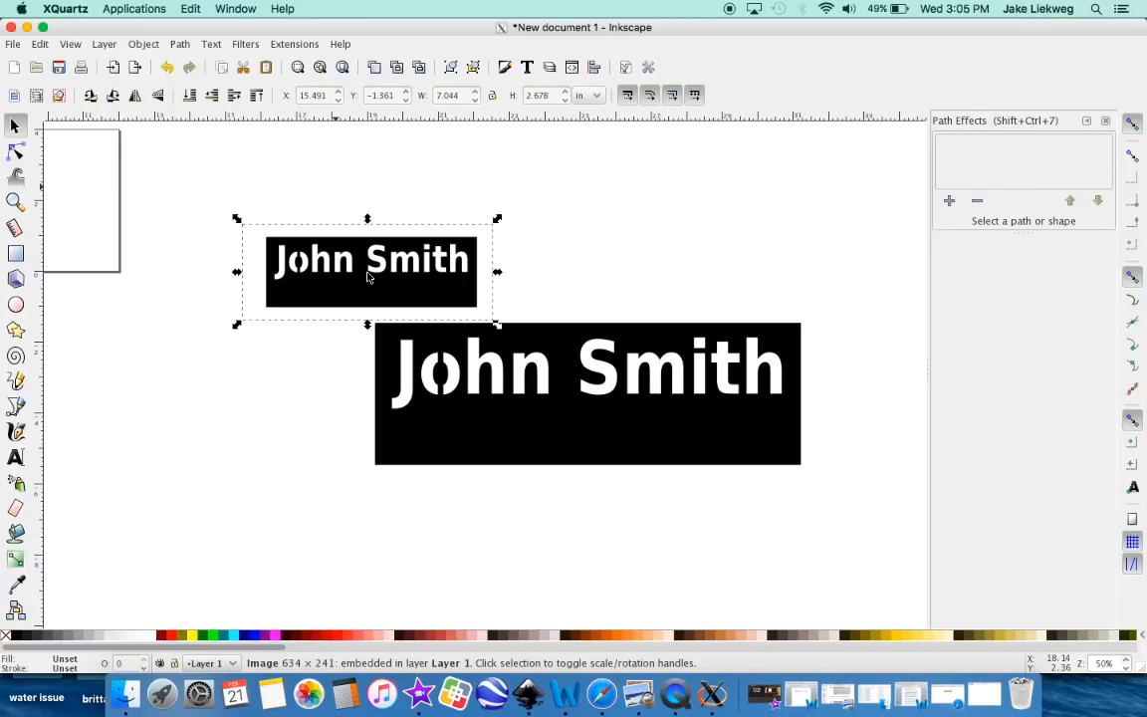
pyautogui.moveTo(380, 281); pyautogui.dragTo(317, 232)
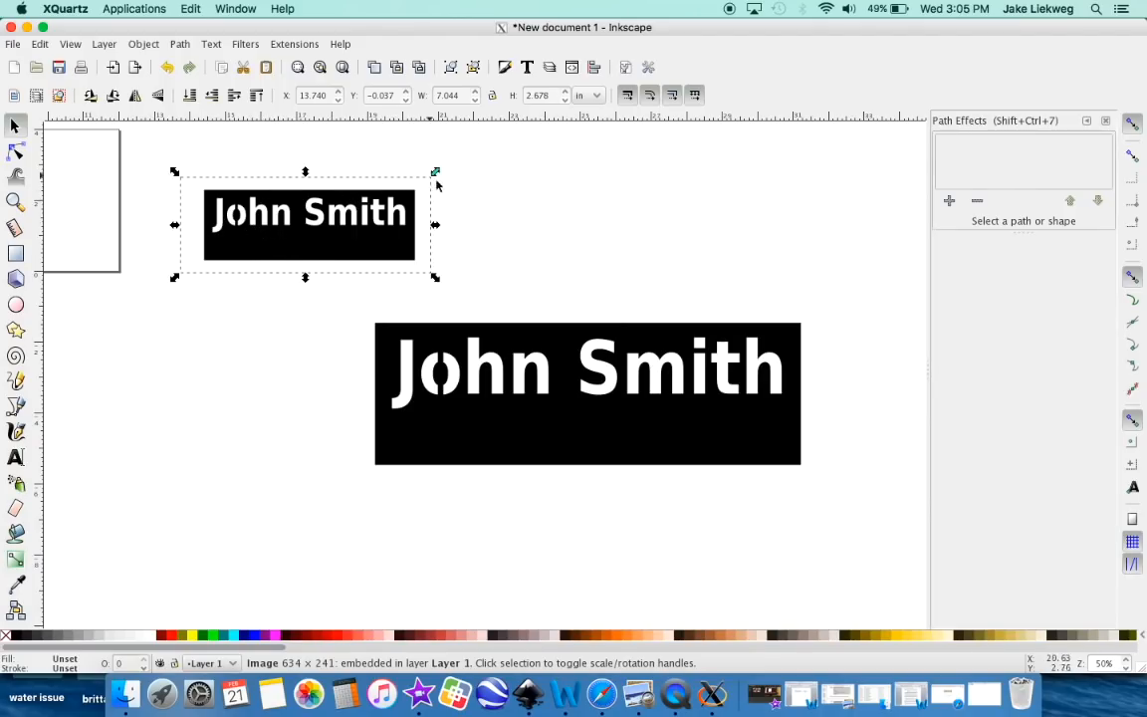
pyautogui.moveTo(391, 248); pyautogui.dragTo(747, 221)
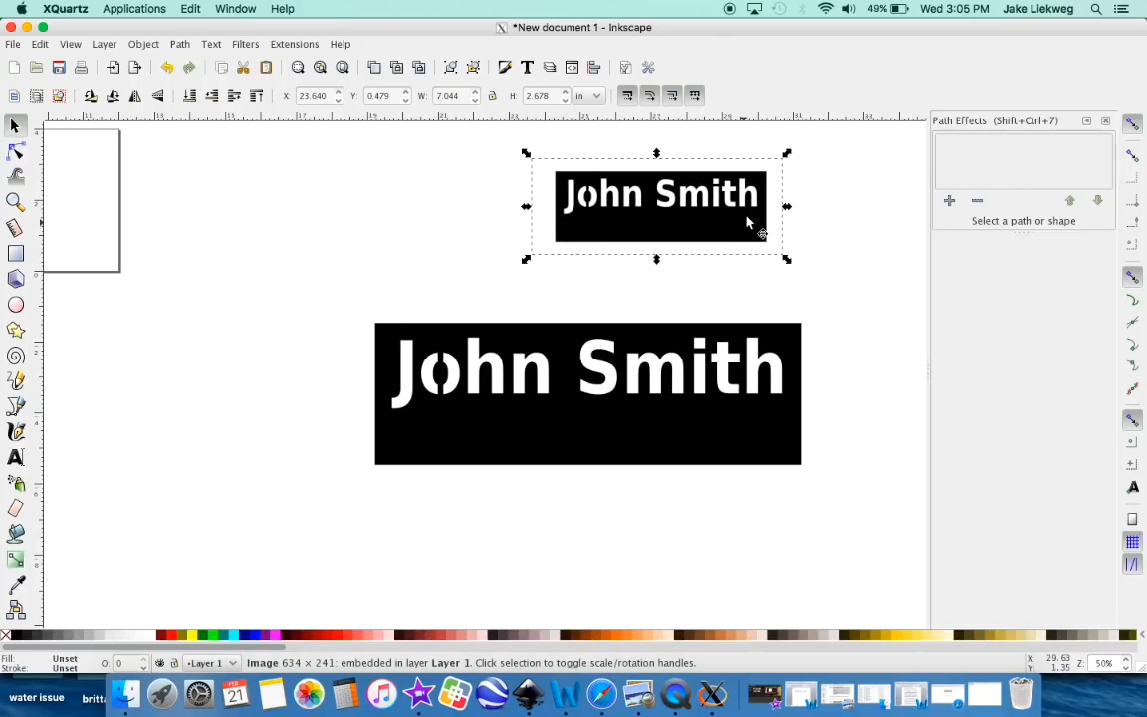
# Trace the screenshot with Trace Bitmap using Brightness cutoff into a 190-node path.
pyautogui.rightClick(641, 220)
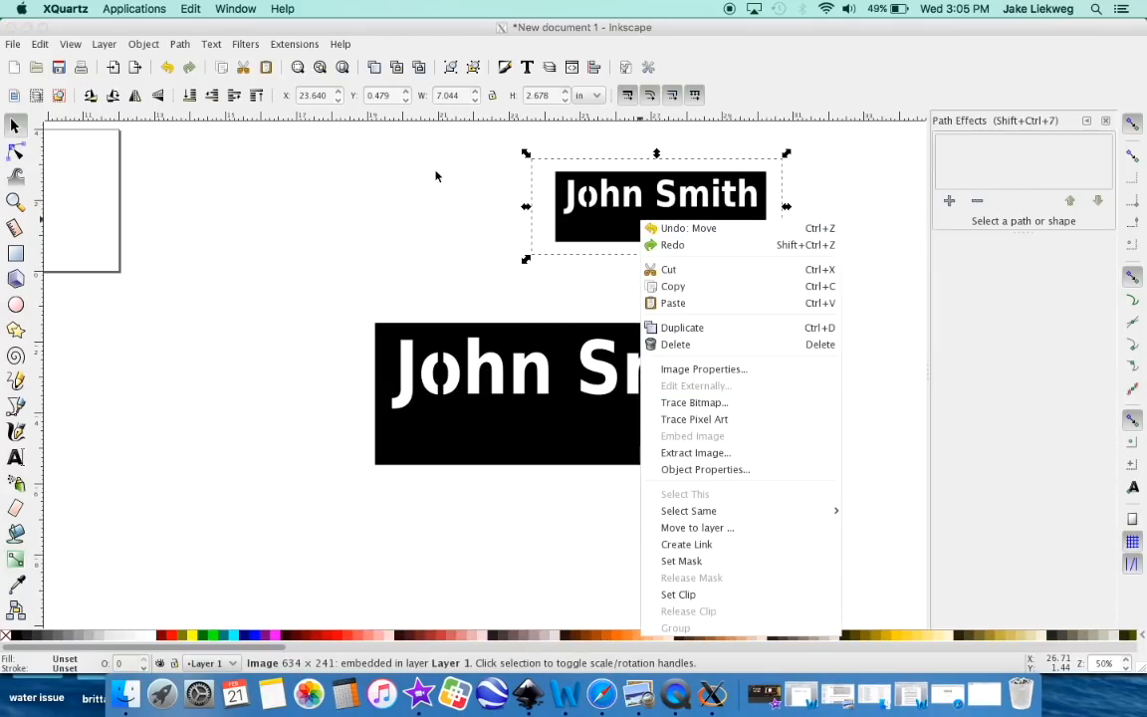
pyautogui.click(391, 158)
pyautogui.click(180, 44)
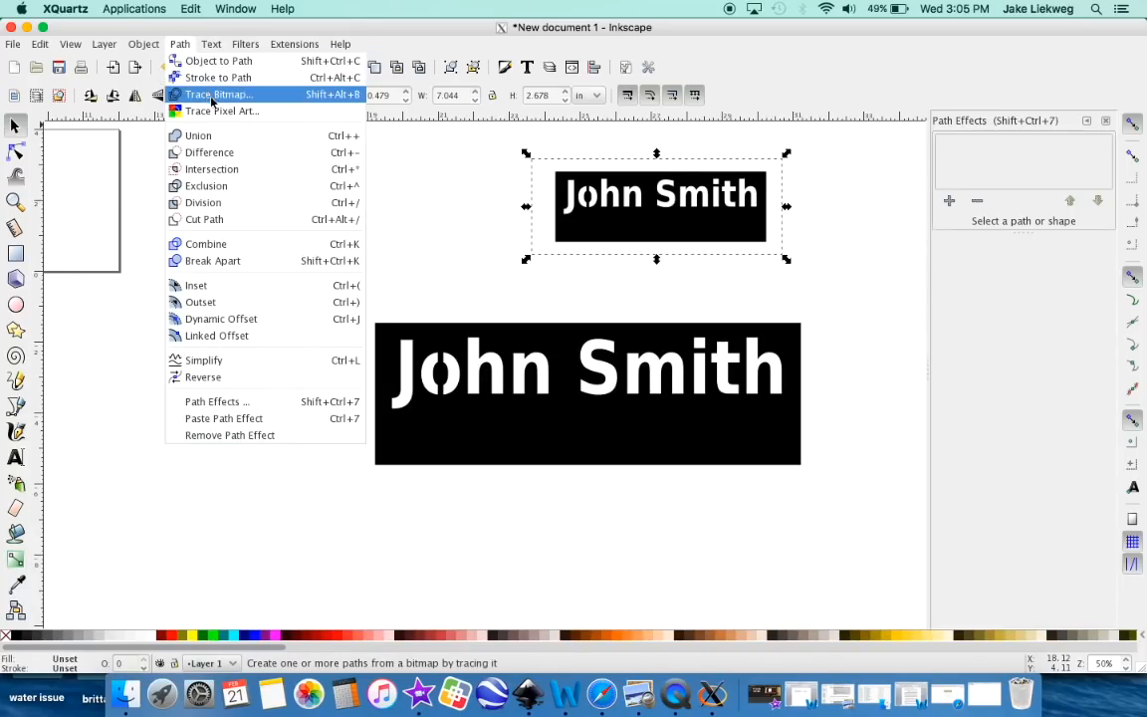
pyautogui.click(570, 212)
pyautogui.rightClick(573, 209)
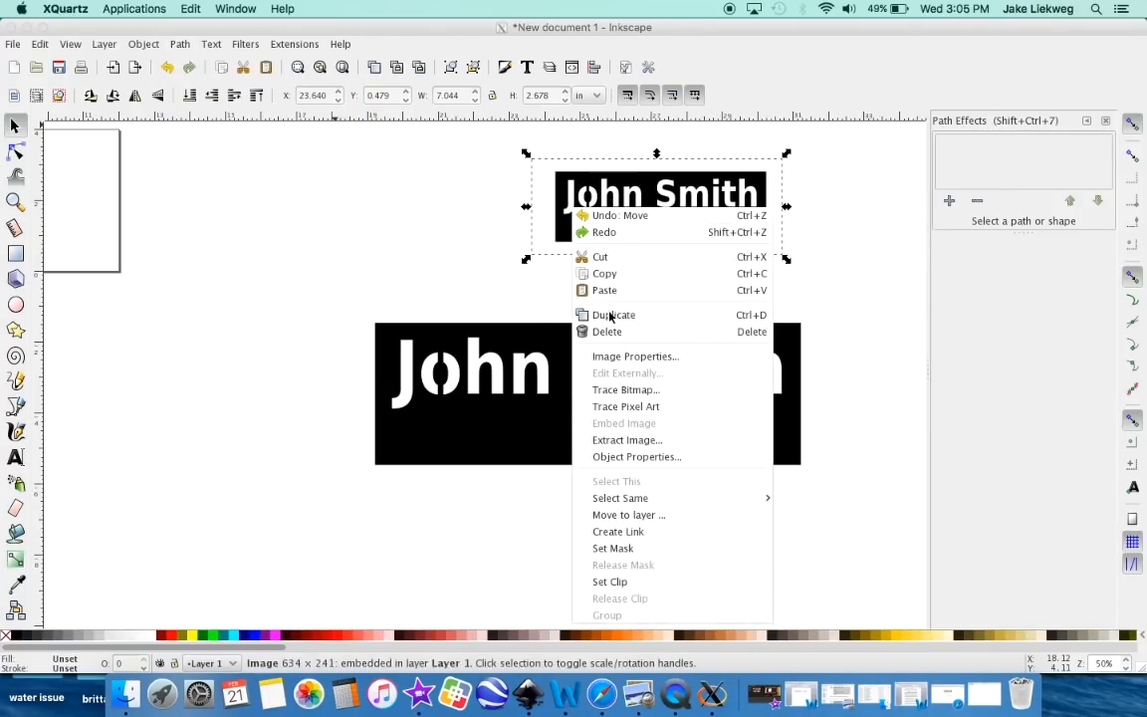
pyautogui.click(629, 390)
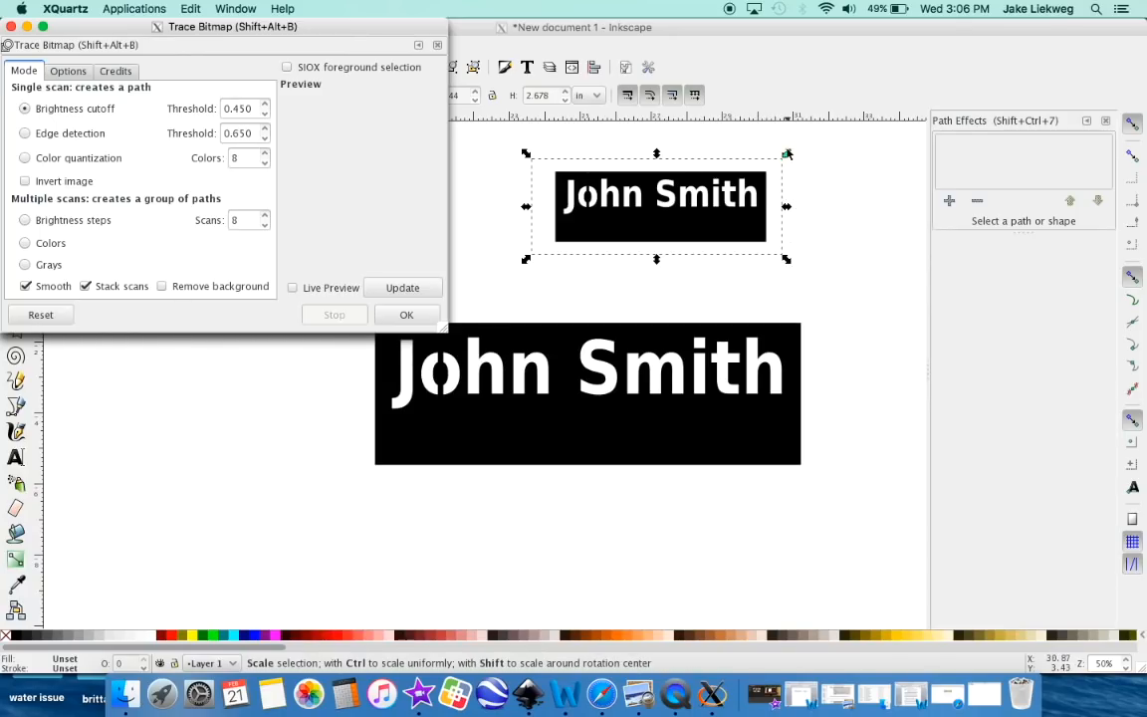
pyautogui.click(402, 290)
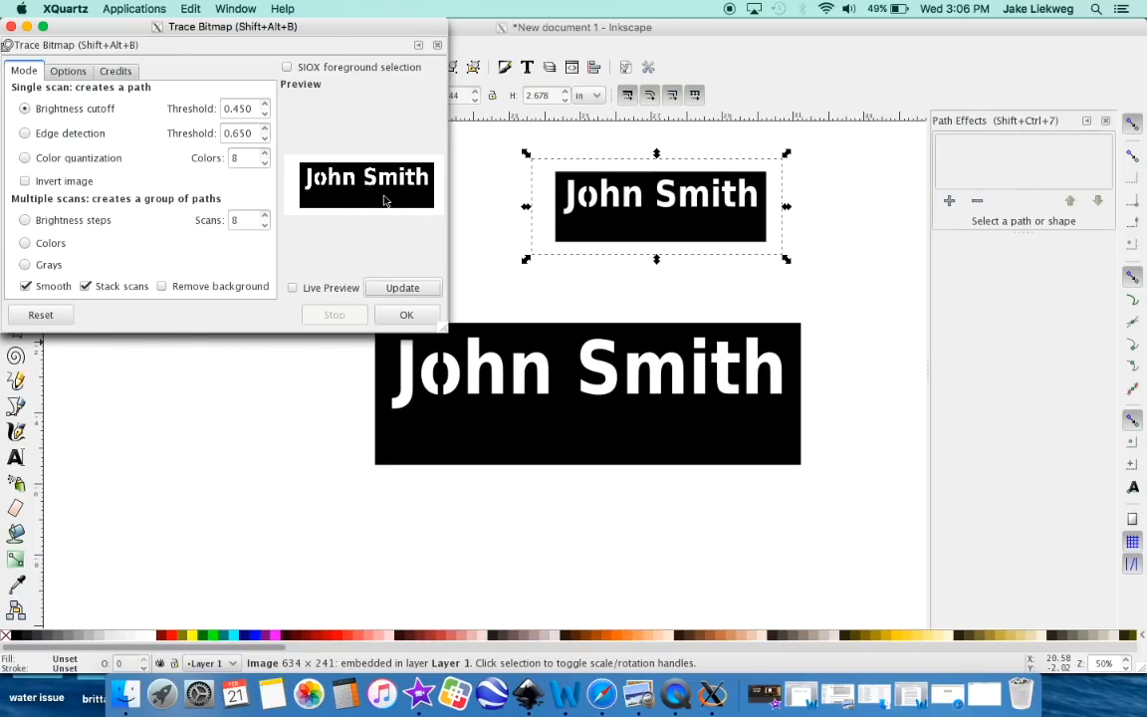
pyautogui.click(406, 316)
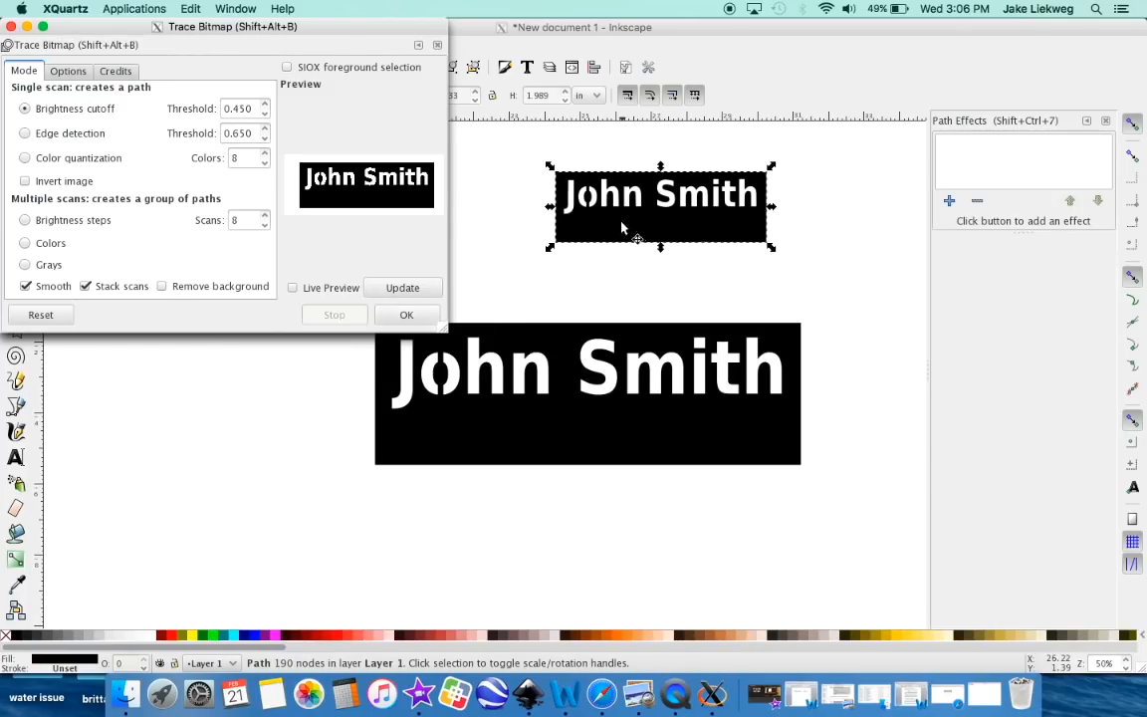
pyautogui.click(12, 27)
# Move the traced path left off the screenshot and zoom in to inspect the lettering.
pyautogui.moveTo(626, 219)
pyautogui.mouseDown()
pyautogui.moveTo(503, 196)
pyautogui.moveTo(367, 215)
pyautogui.mouseUp()
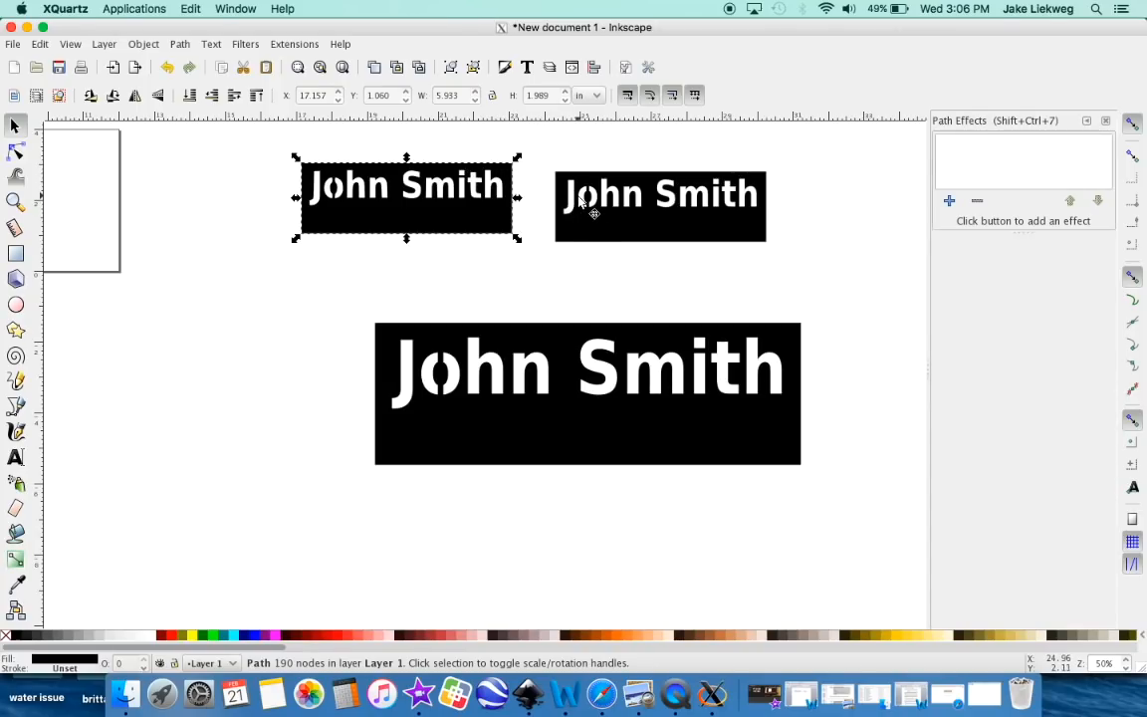
pyautogui.press('ctrl')
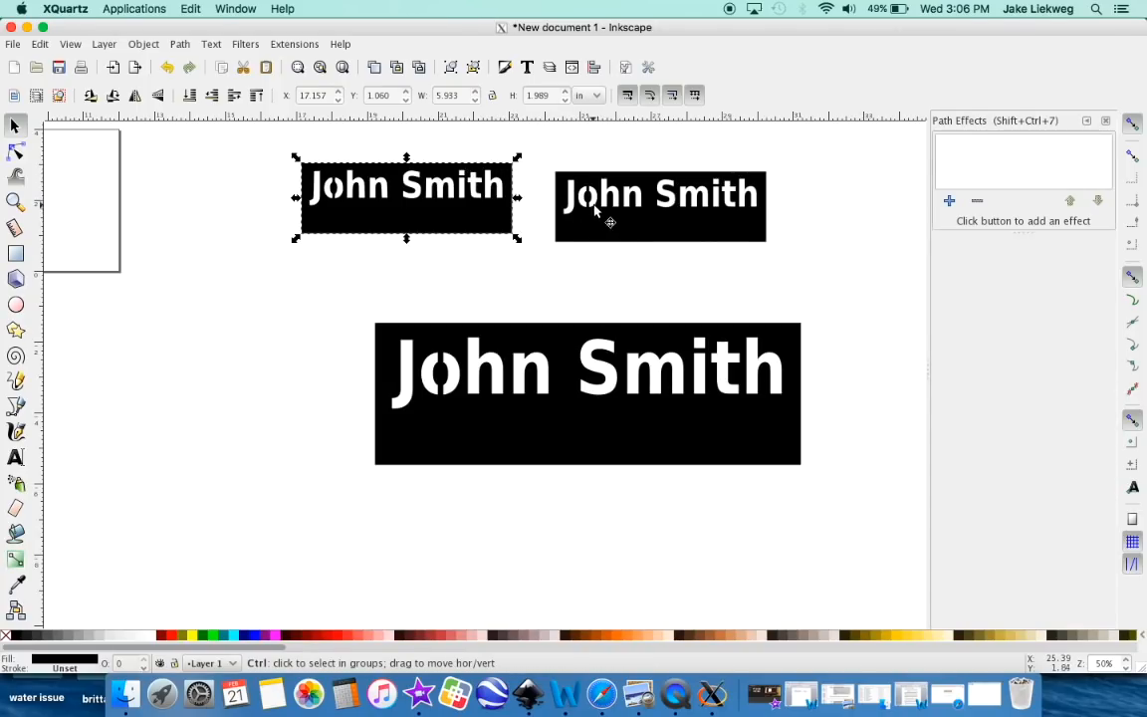
pyautogui.scroll(6, 594, 210)
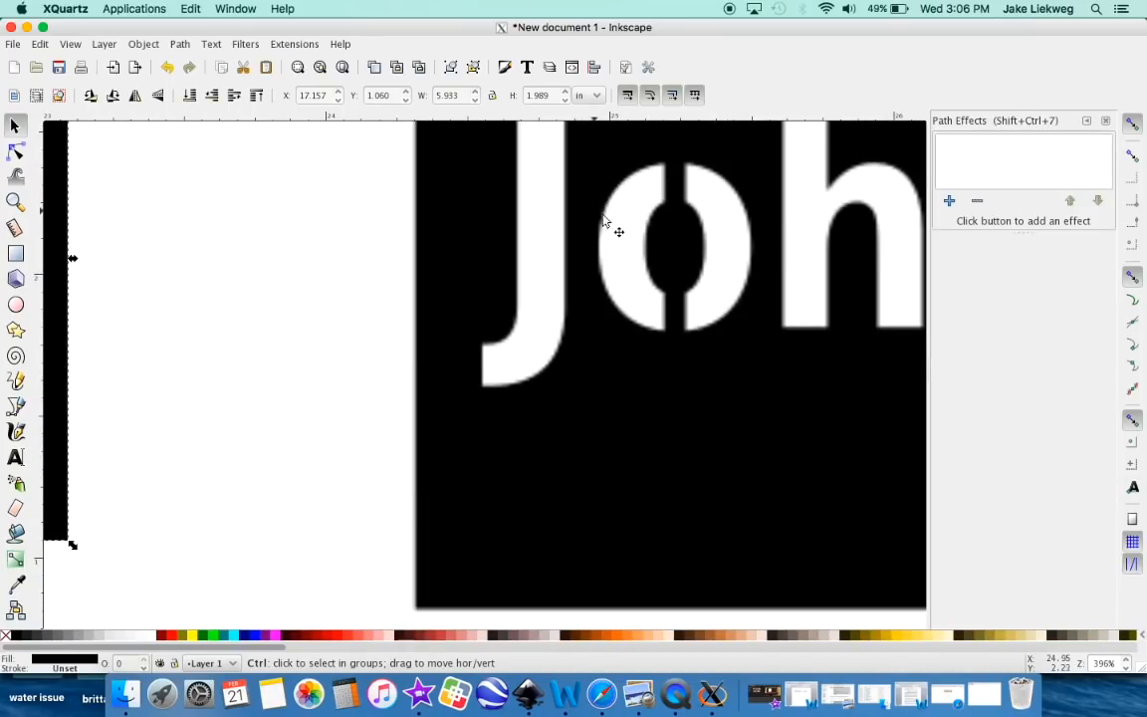
pyautogui.scroll(-3, 609, 215)
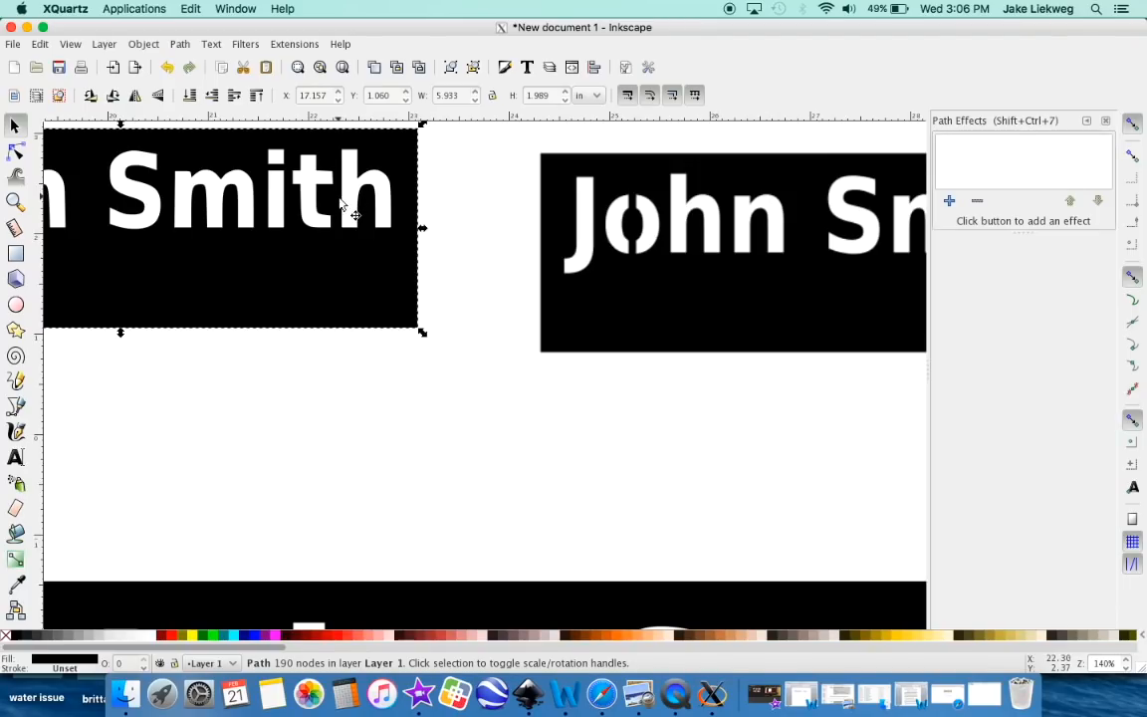
pyautogui.scroll(-2, 407, 220)
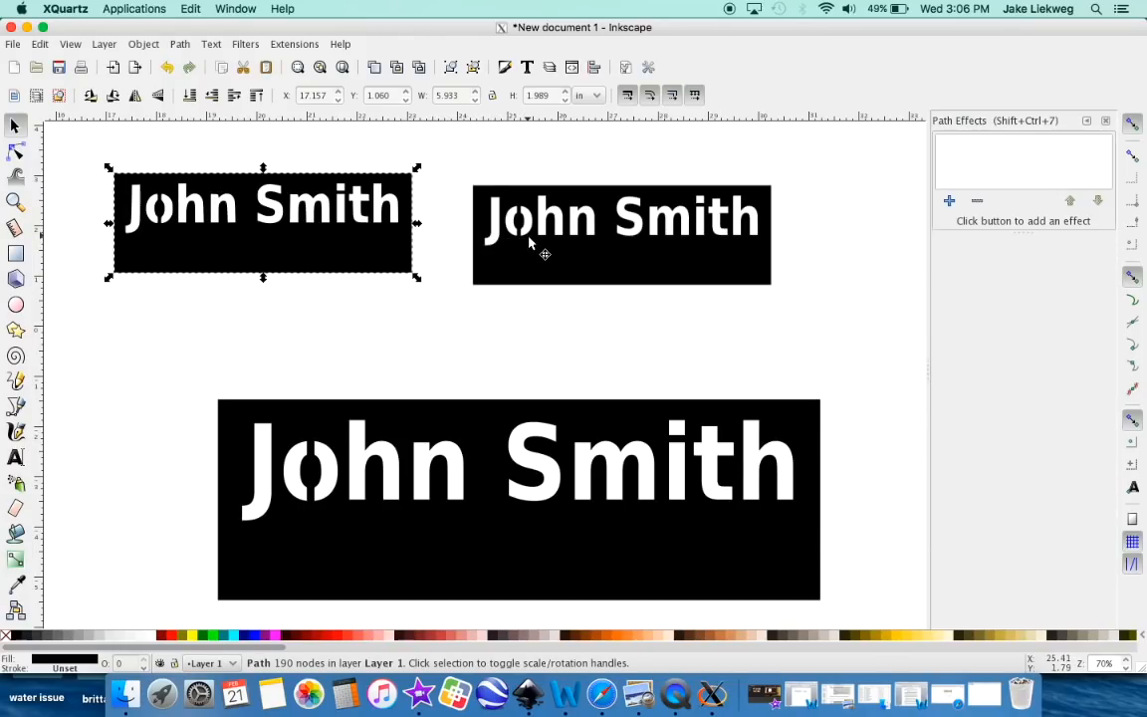
# Delete the embedded screenshot image and select the whole lower original plate.
pyautogui.click(563, 252)
pyautogui.press('Delete')
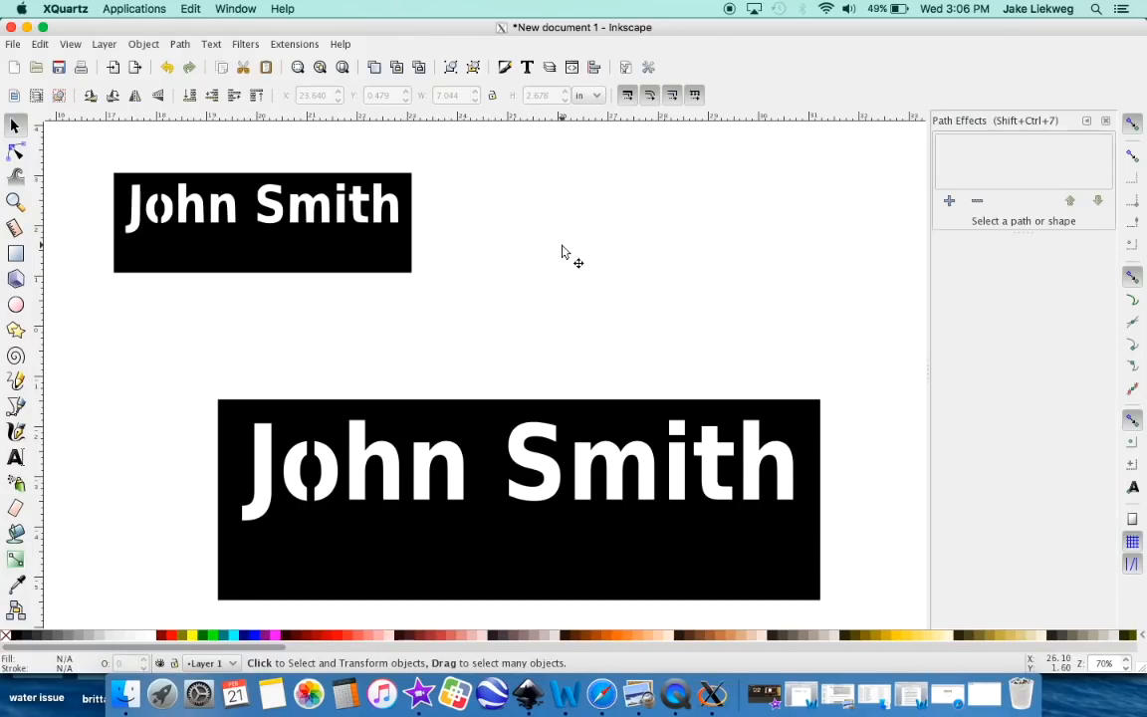
pyautogui.scroll(-1, 535, 295)
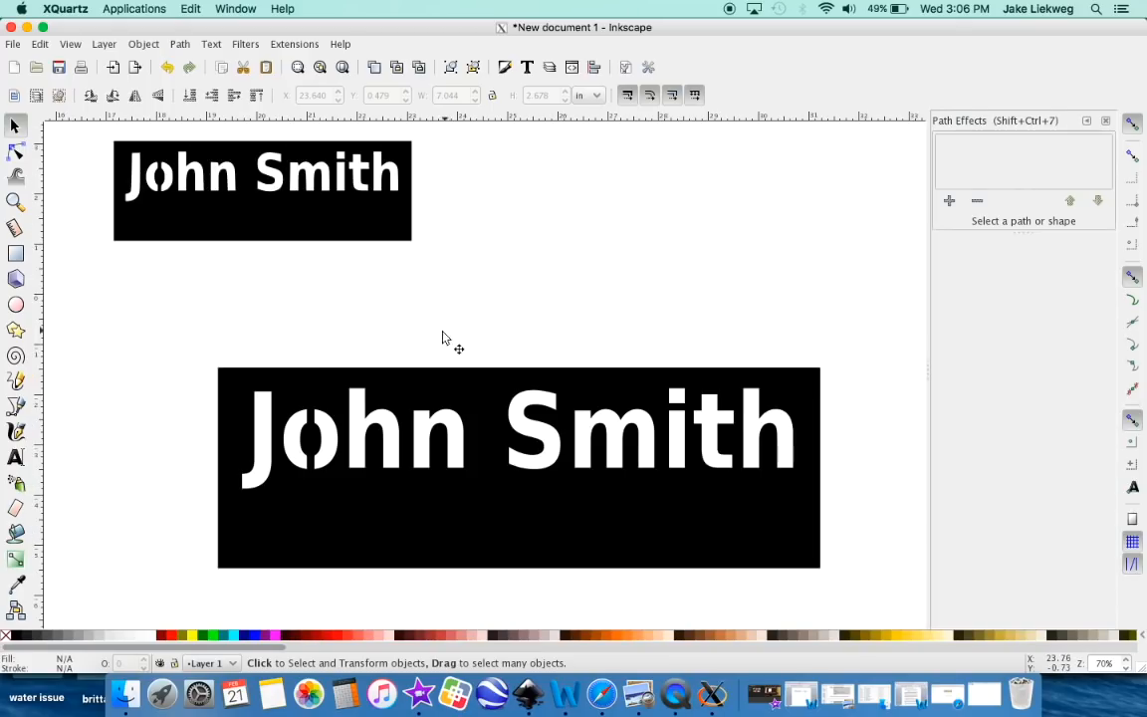
pyautogui.moveTo(184, 341); pyautogui.dragTo(853, 604)
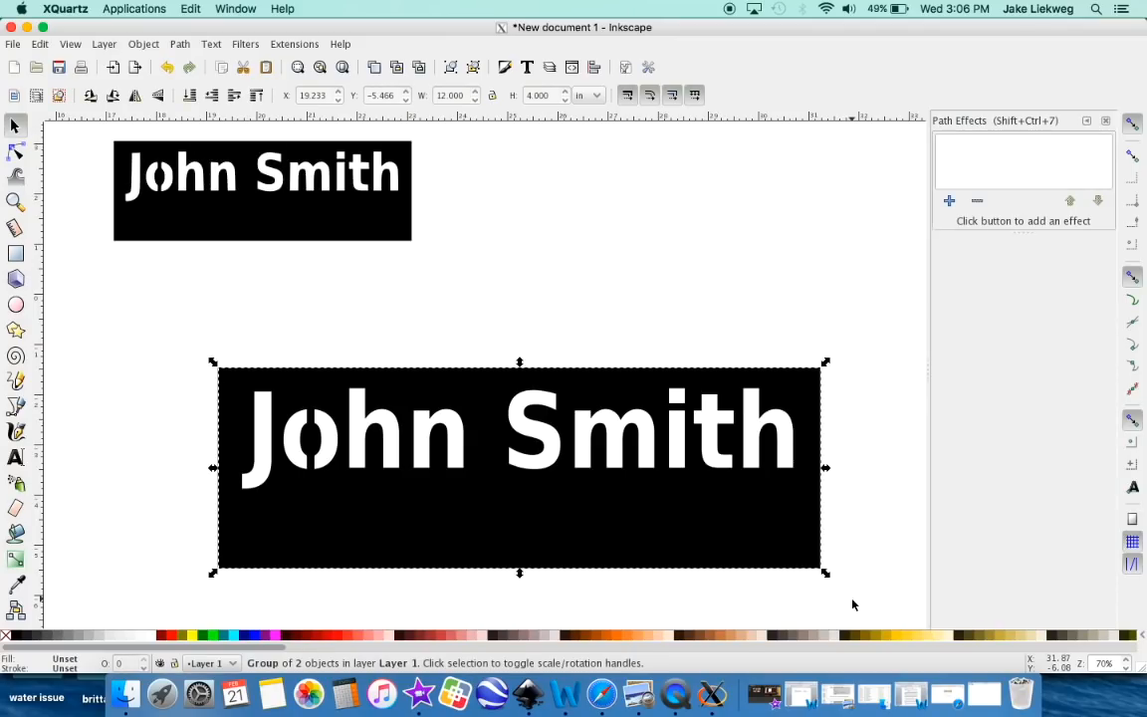
# Delete the original plate, centre the traced path, and size it to 12 × 4 in.
pyautogui.press('Delete')
pyautogui.moveTo(224, 221); pyautogui.dragTo(394, 377)
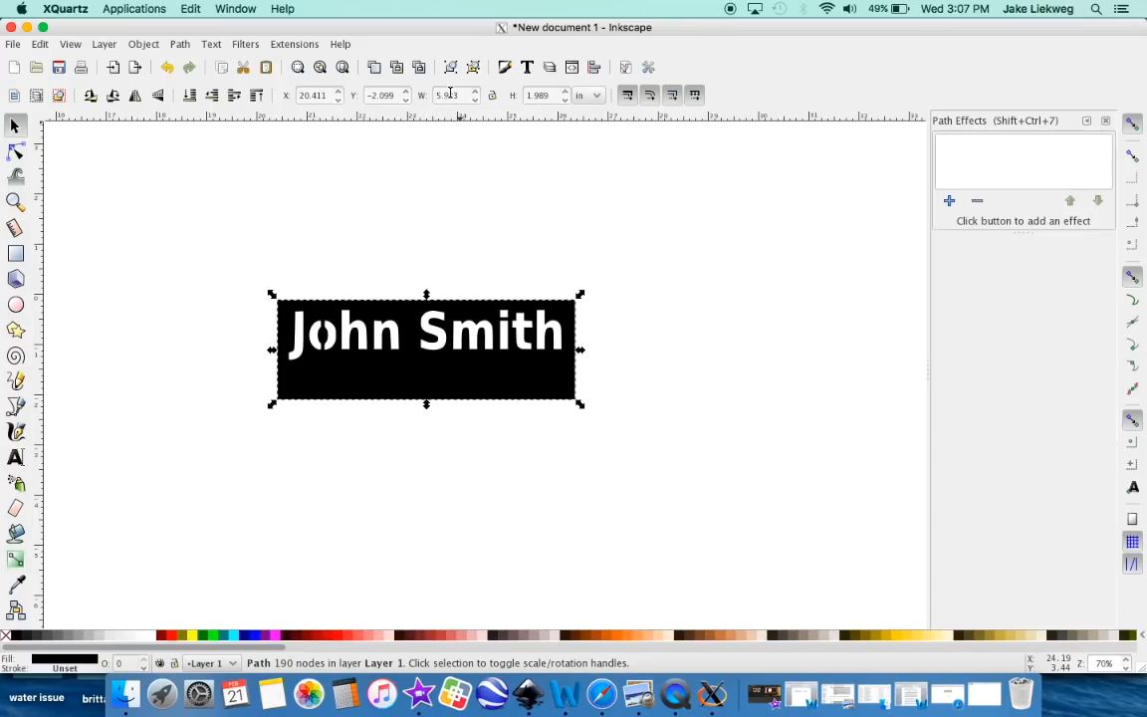
pyautogui.tripleClick(447, 97)
pyautogui.write('12')
pyautogui.press('Return')
pyautogui.tripleClick(538, 96)
pyautogui.write('4')
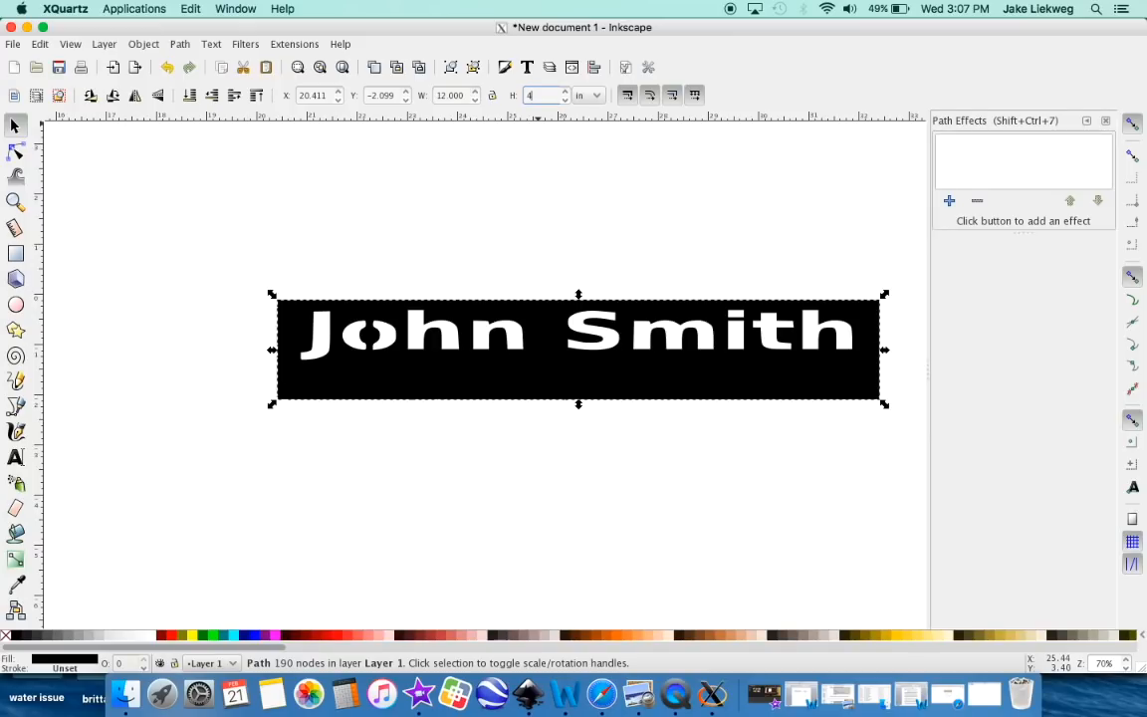
pyautogui.press('Return')
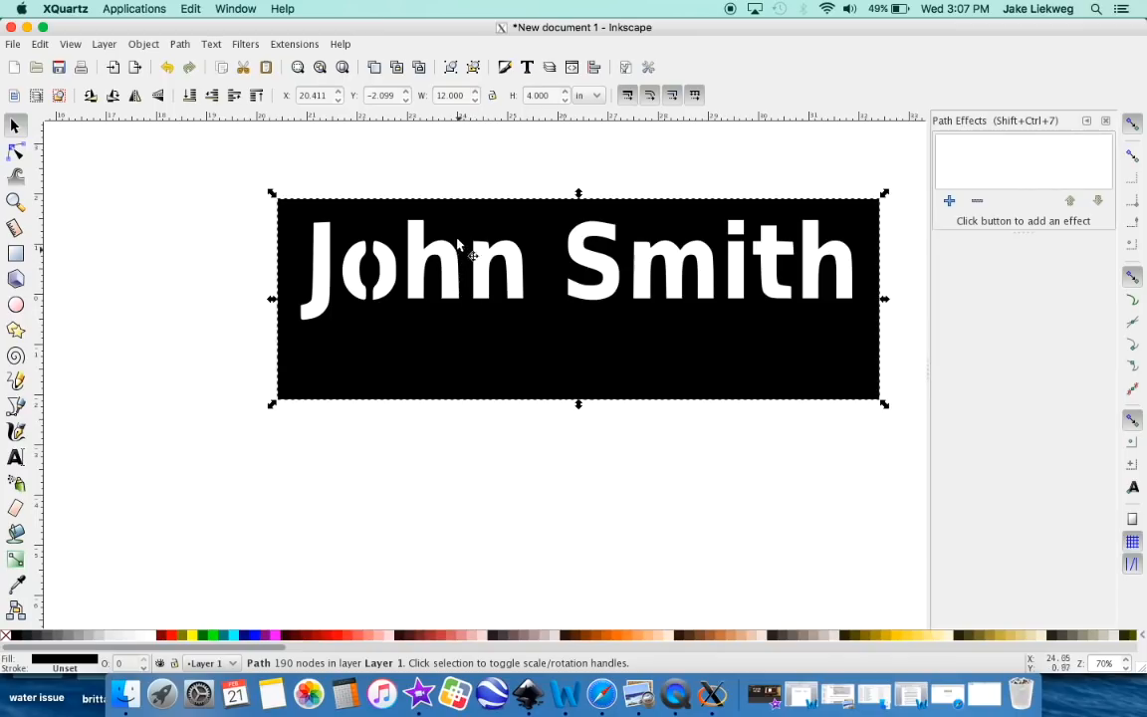
pyautogui.click(159, 204)
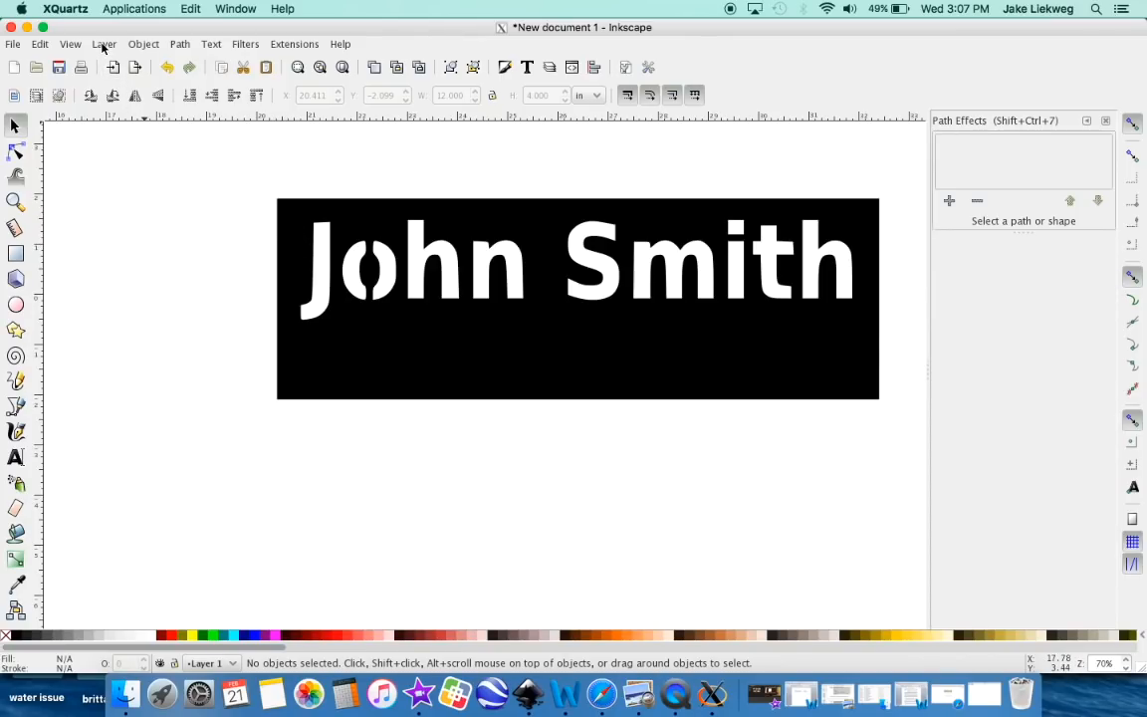
pyautogui.click(70, 44)
pyautogui.moveTo(164, 73)
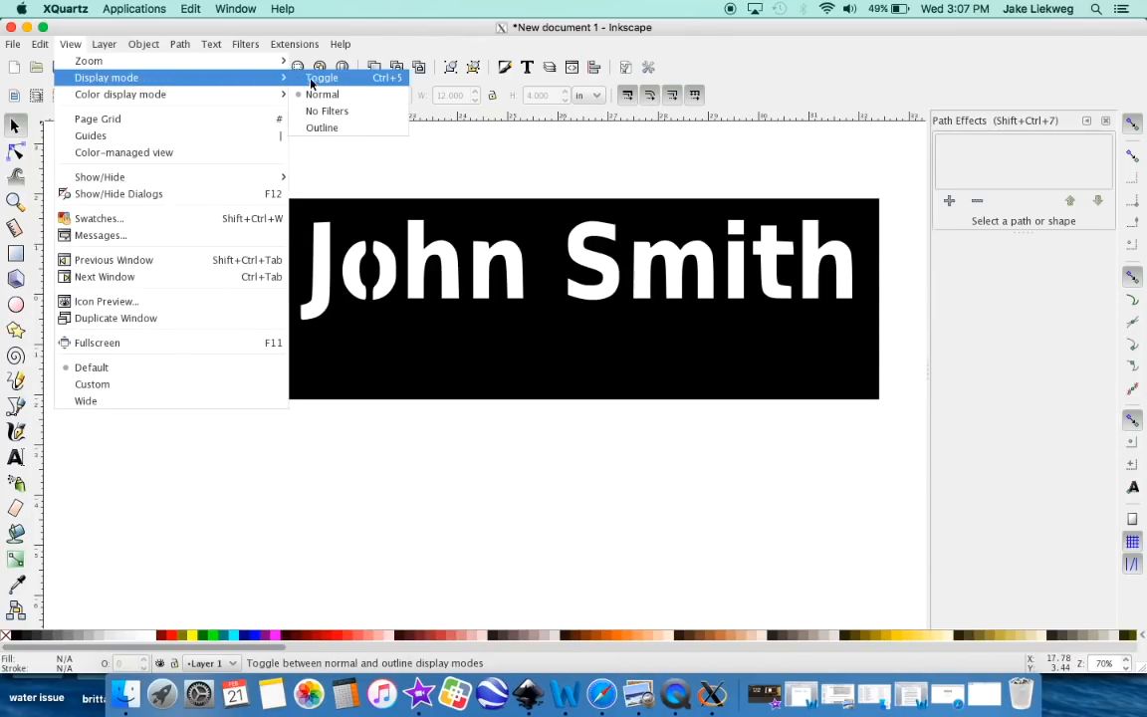
pyautogui.click(326, 129)
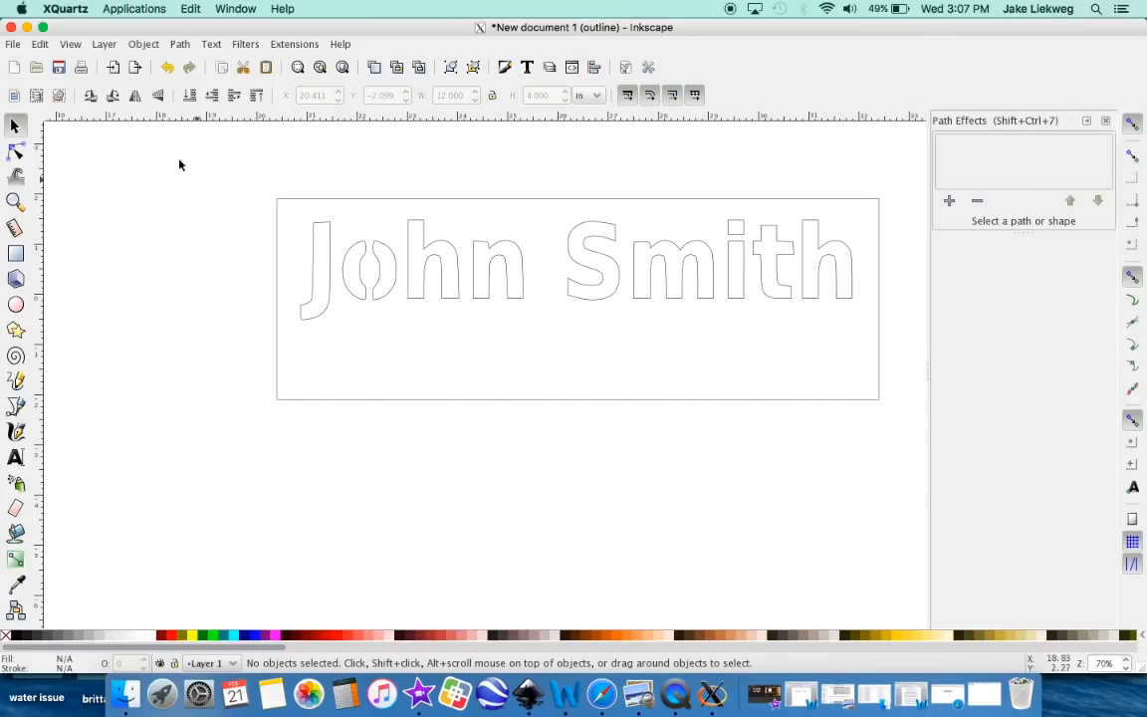
pyautogui.click(71, 44)
pyautogui.moveTo(107, 77)
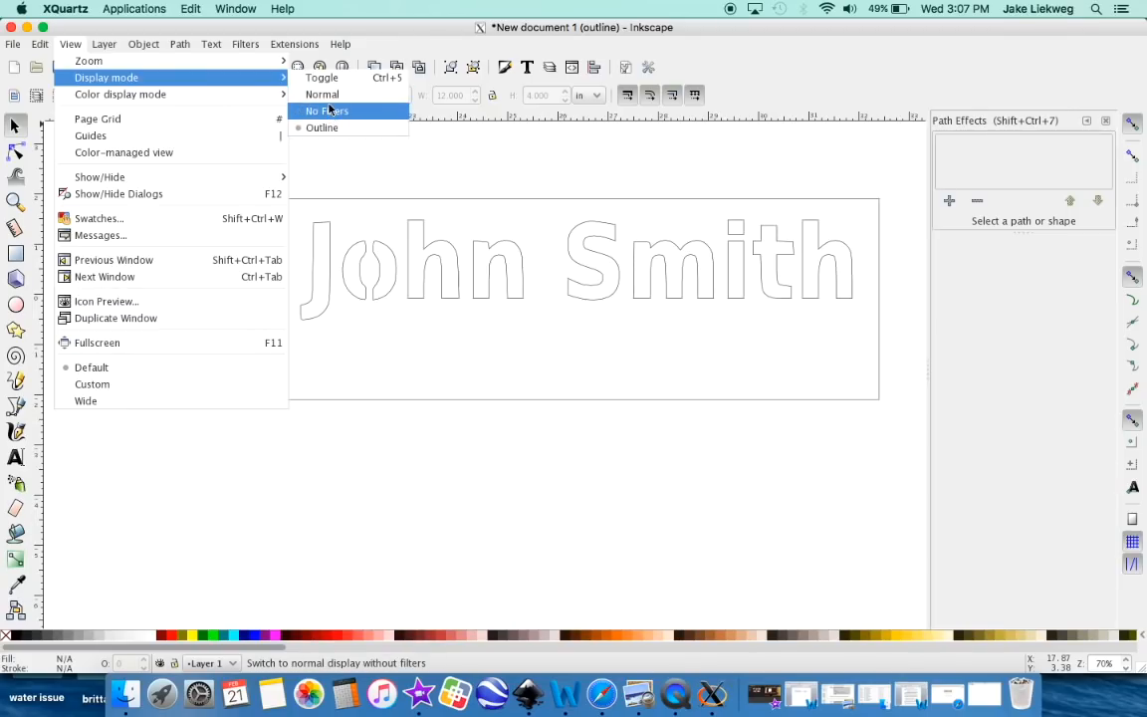
pyautogui.click(296, 92)
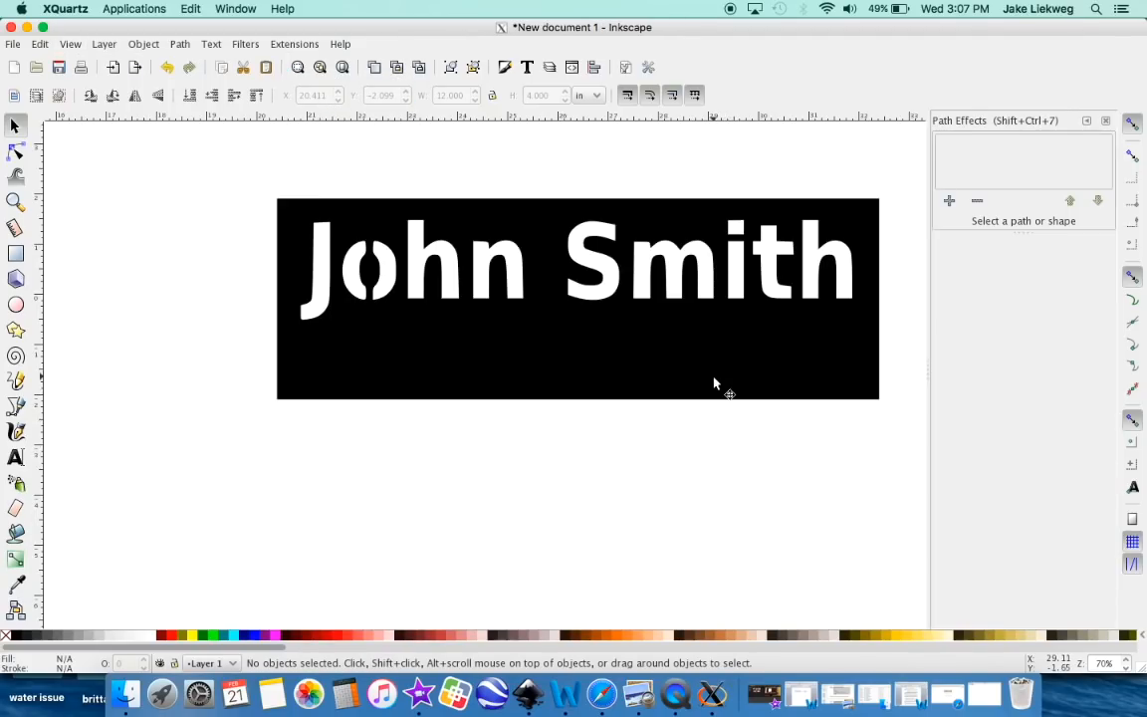
# Save the drawing as 'name plate' in Inkscape SVG format on the Desktop.
pyautogui.click(14, 44)
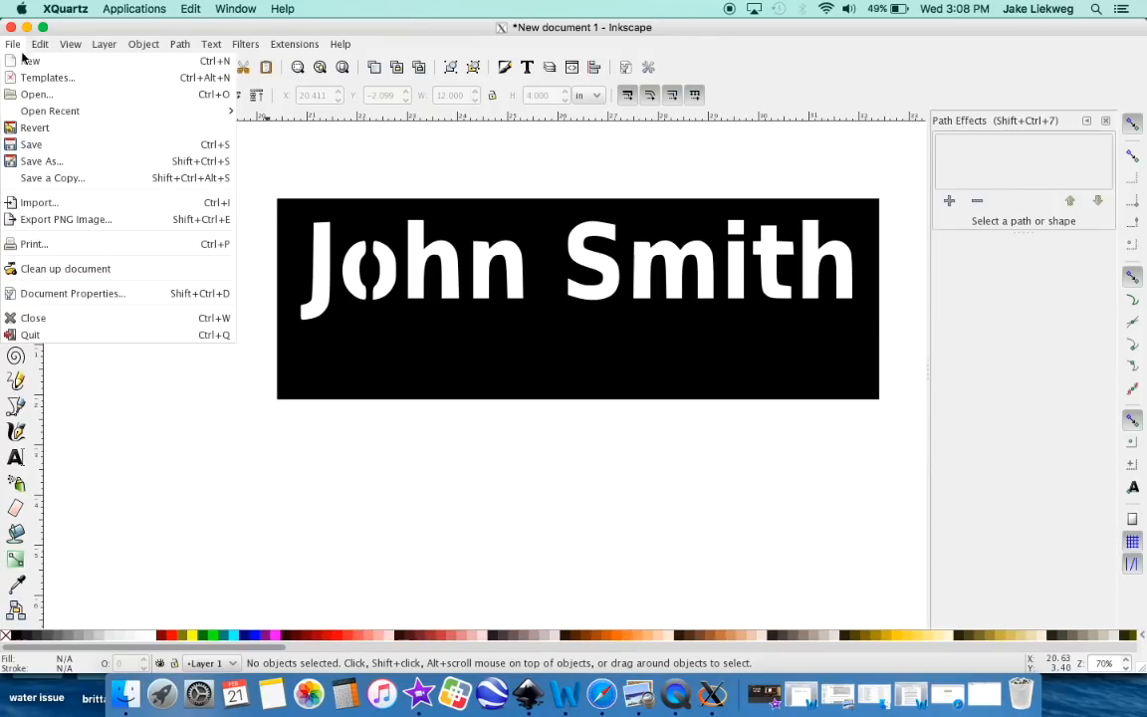
pyautogui.click(45, 161)
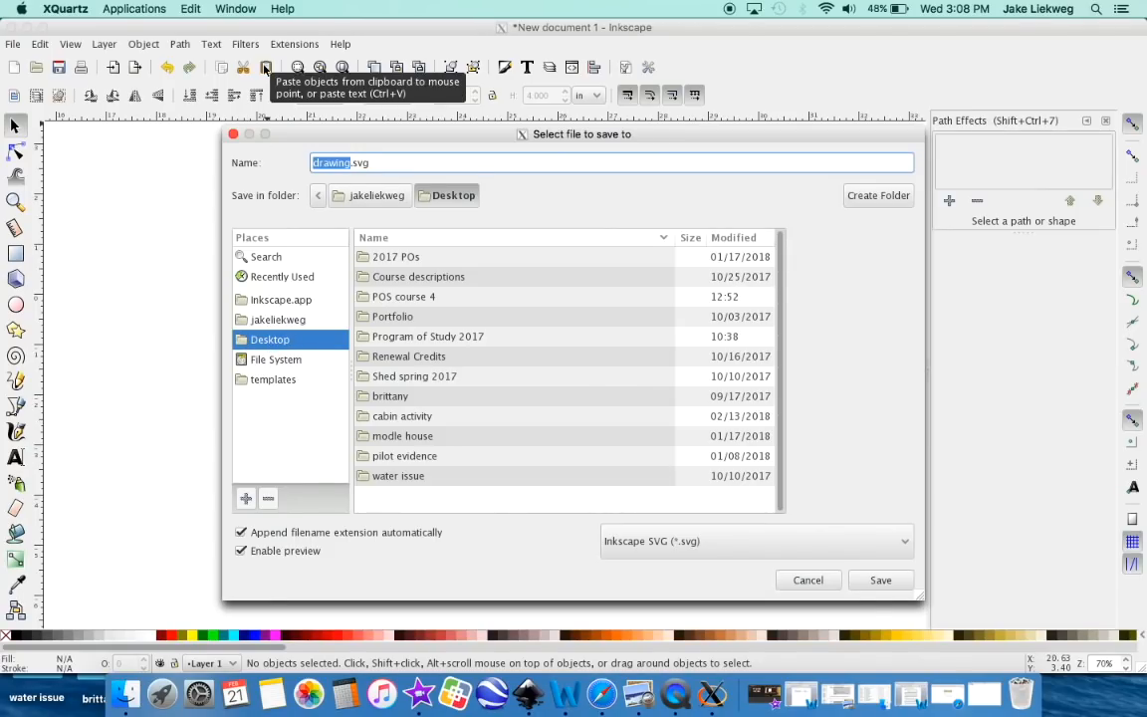
pyautogui.write('name pla')
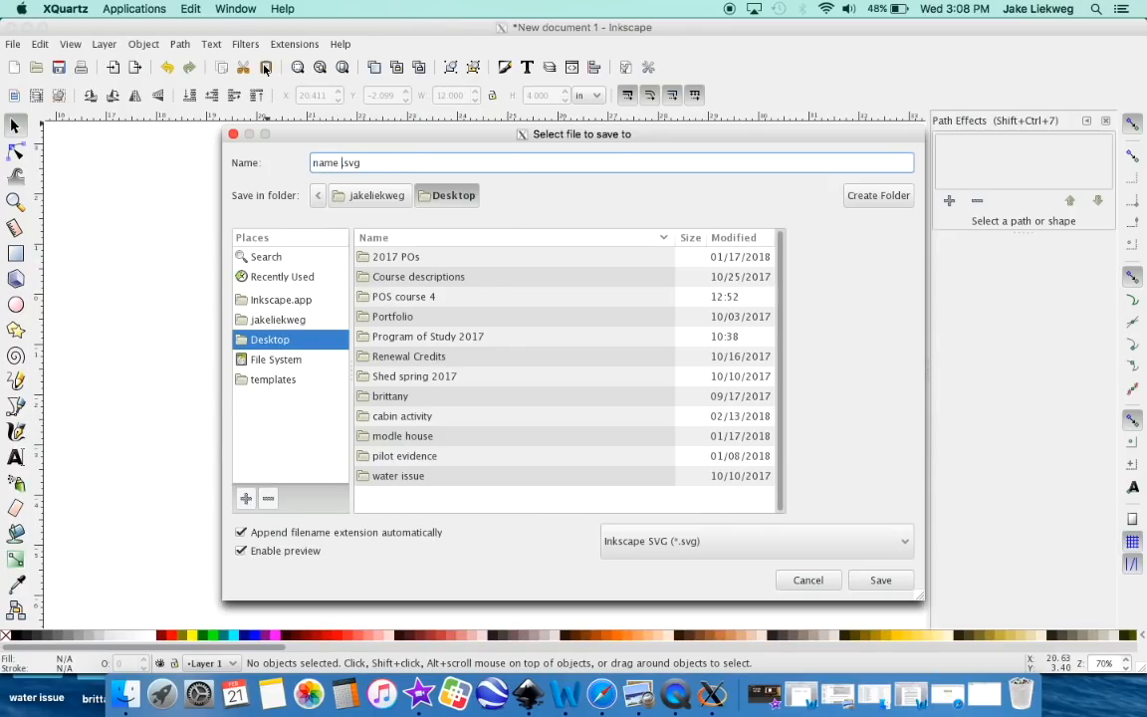
pyautogui.write('te')
pyautogui.click(883, 580)
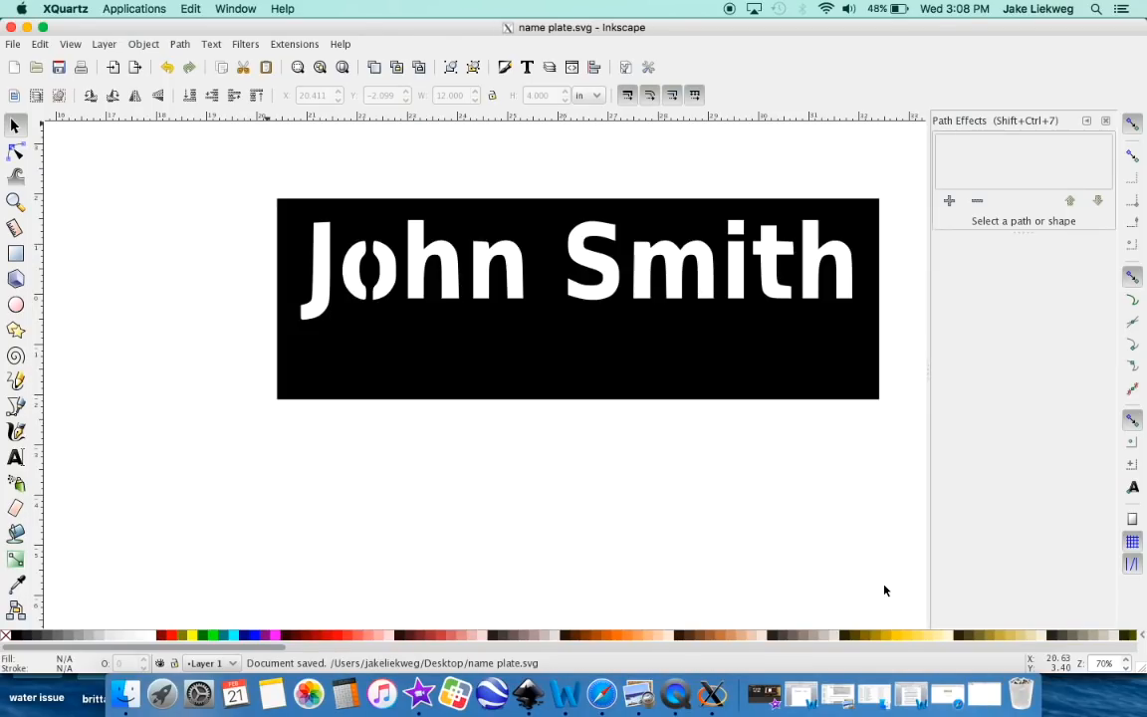
# Minimise Inkscape, close the screenshot preview, and reposition the name plate.svg icon on the desktop.
pyautogui.click(28, 27)
pyautogui.click(31, 48)
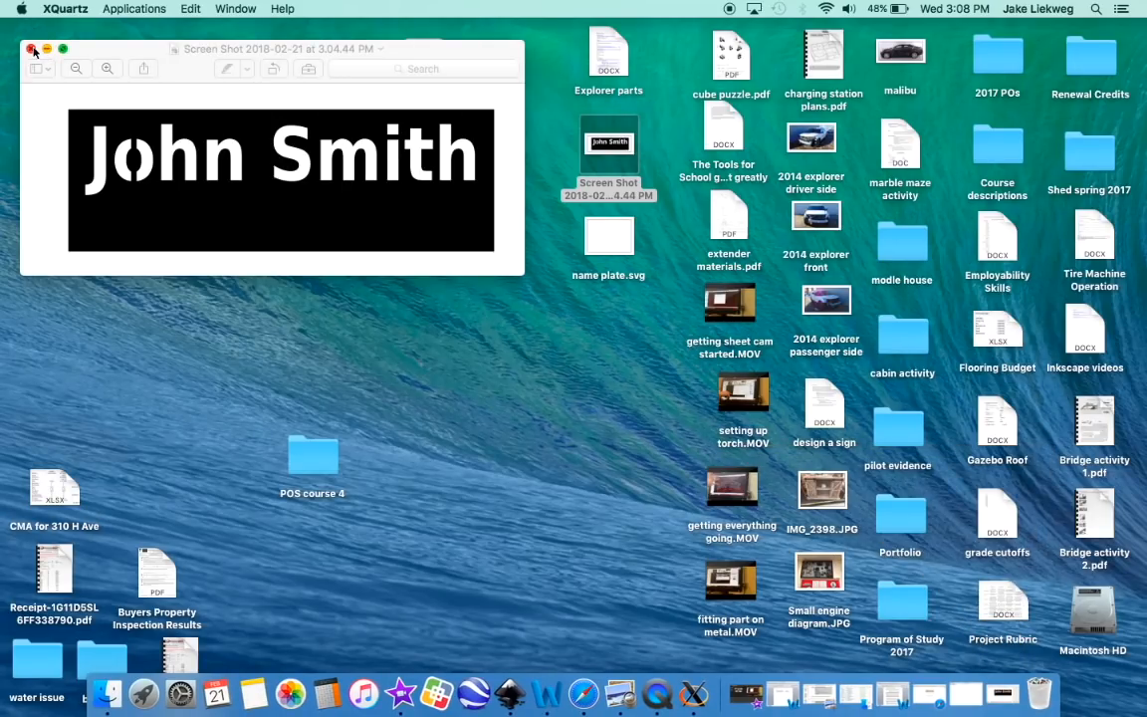
pyautogui.moveTo(619, 246); pyautogui.dragTo(591, 269)
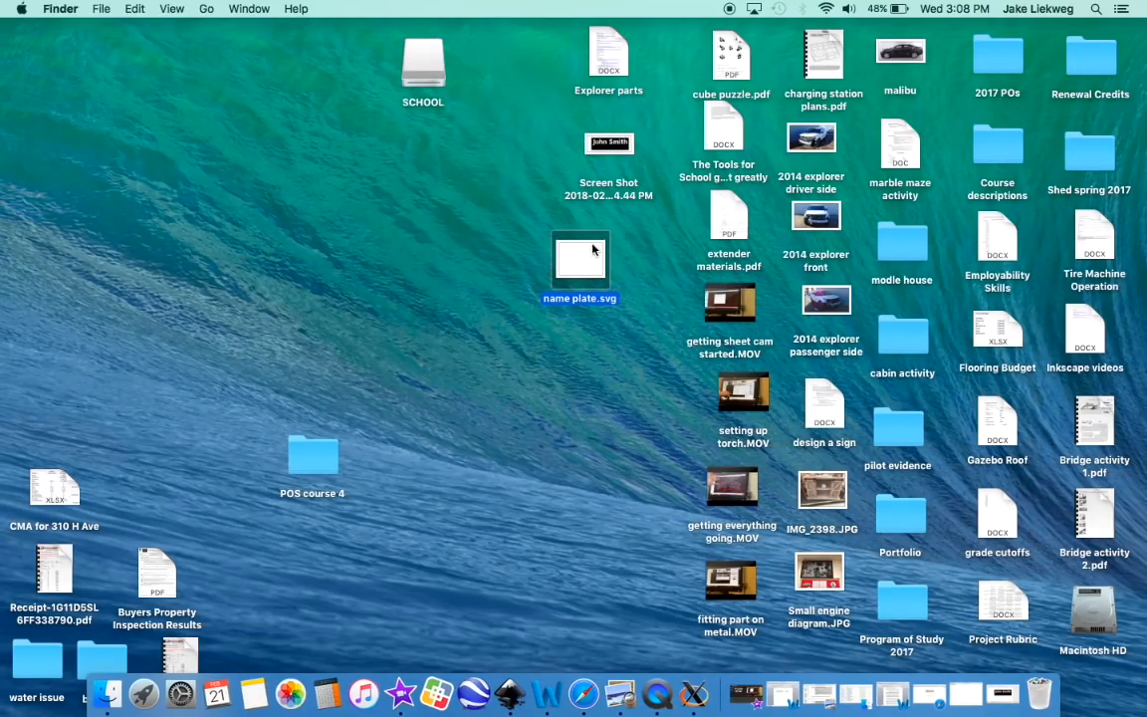